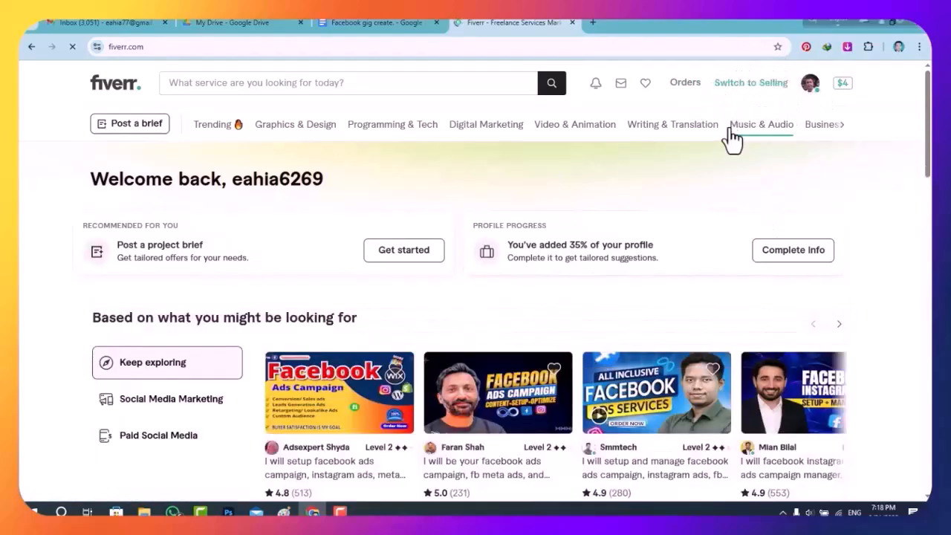
- Search Fiverr for "facebook marketing" services
left_click(462, 83)
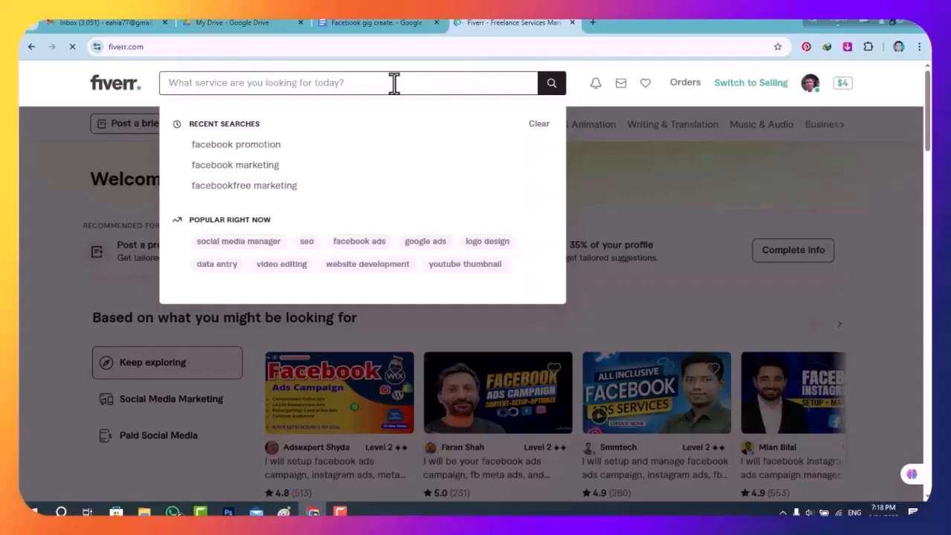
type("Fa")
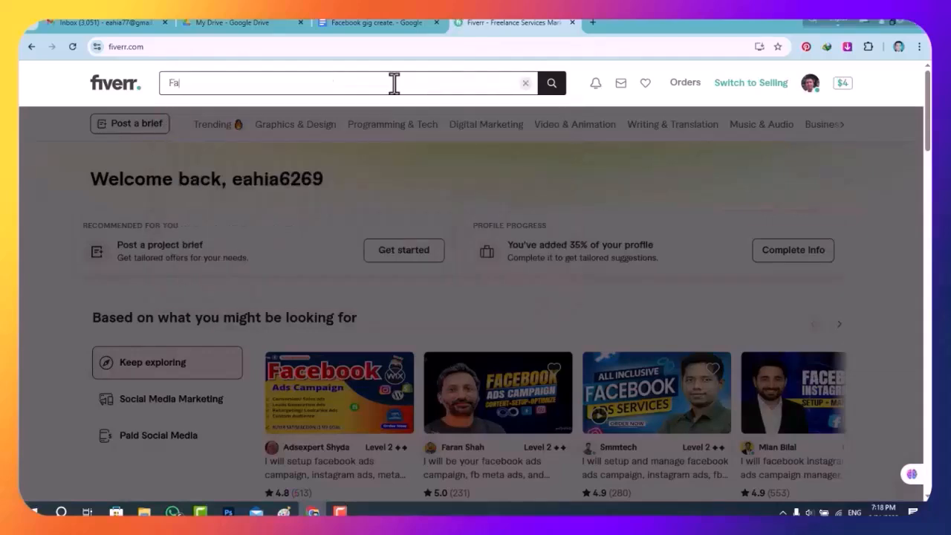
type("cebook")
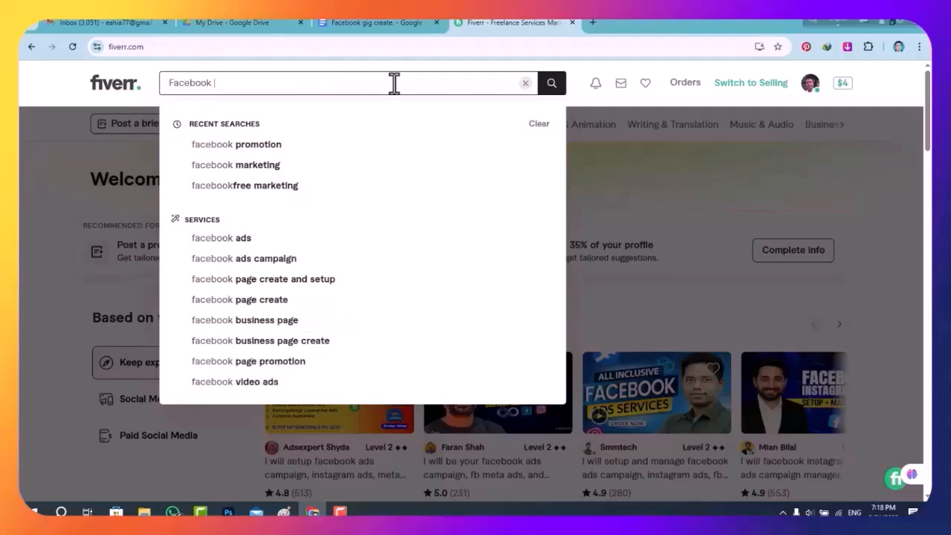
left_click(253, 168)
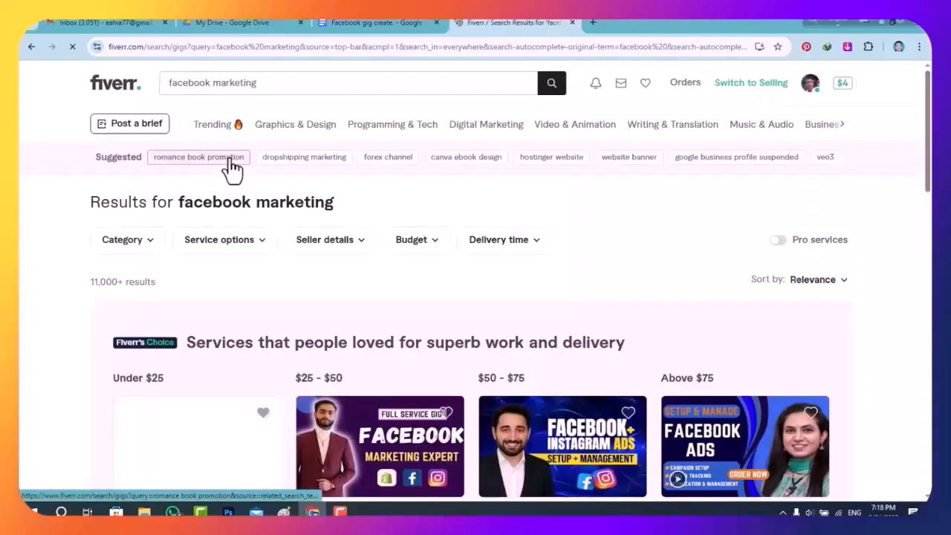
- Open the Fiverr's Choice gig in the $50 - $75 range in a new tab and switch to it
scroll(450, 230, "down", 2)
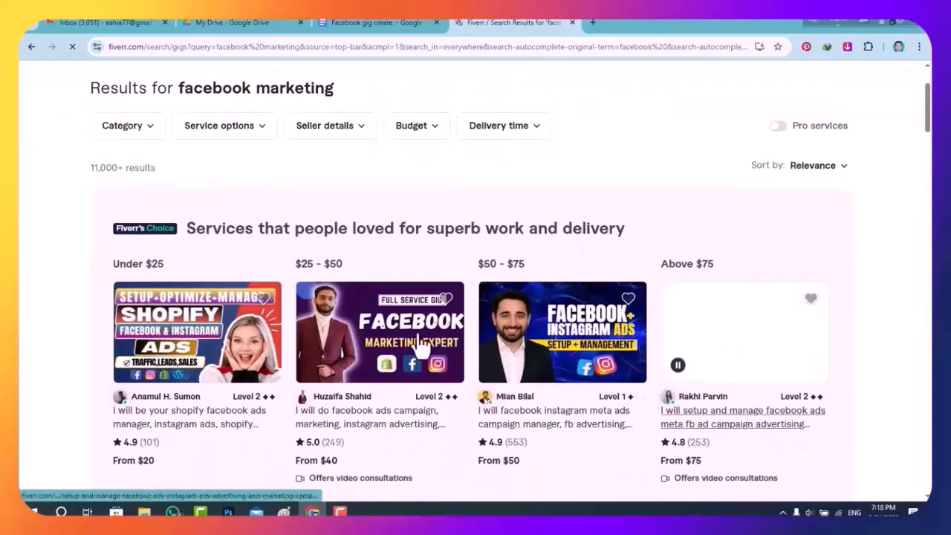
scroll(363, 331, "down", 3)
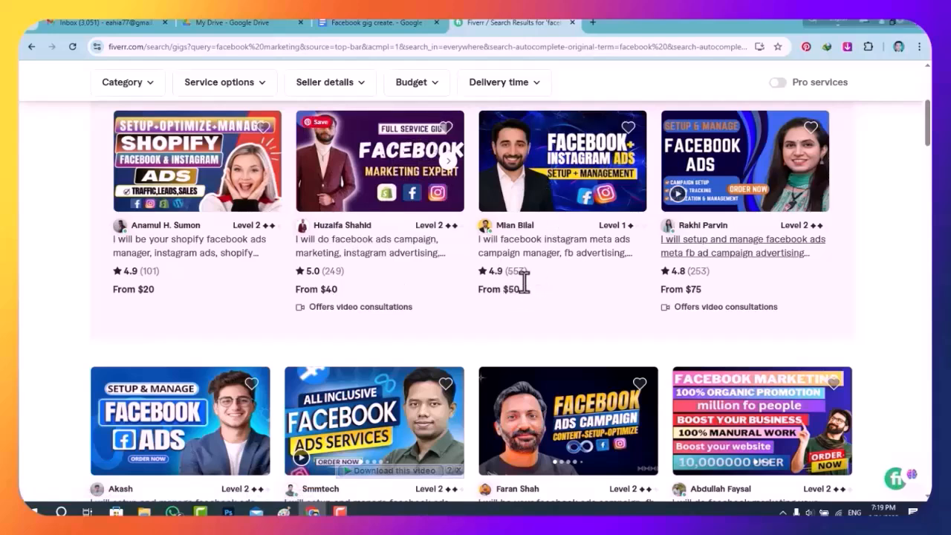
scroll(524, 278, "up", 2)
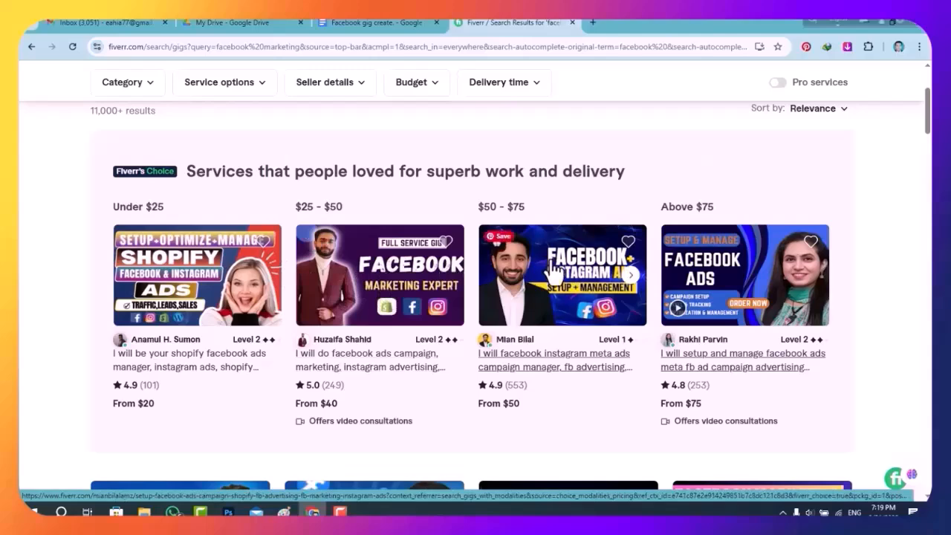
right_click(512, 366)
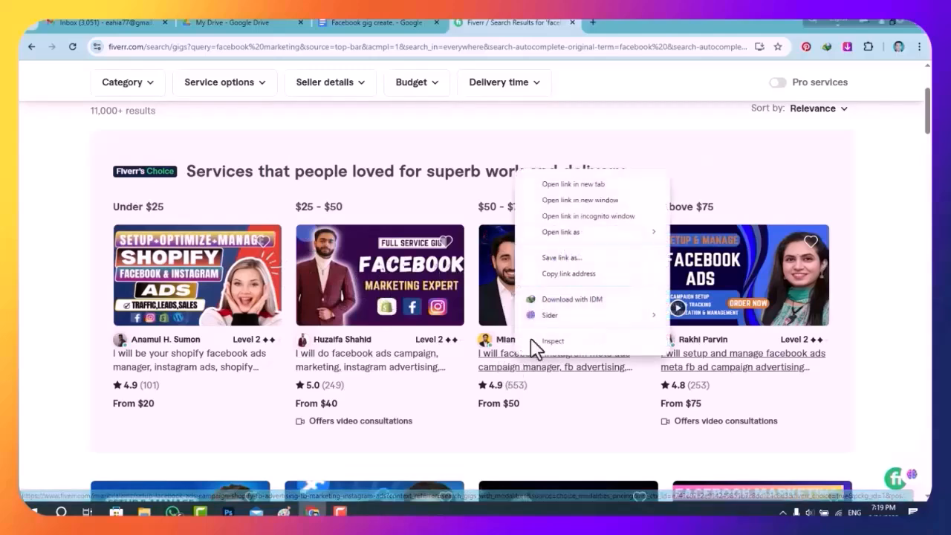
left_click(571, 185)
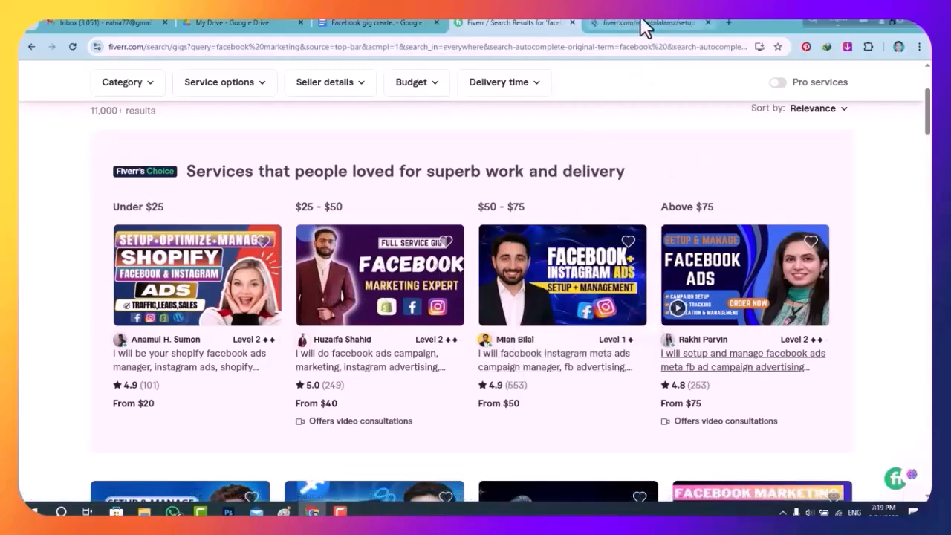
left_click(642, 24)
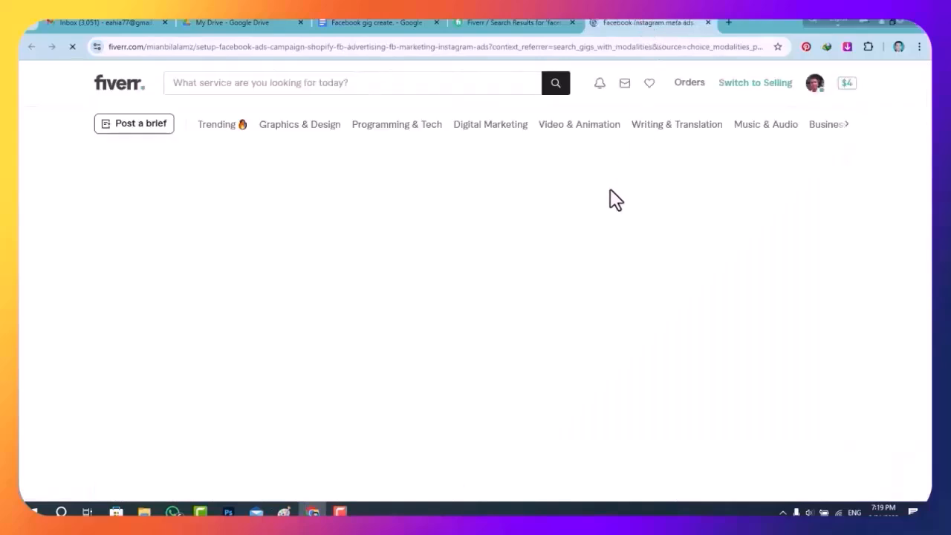
- From the search results, open the Fiverr's Choice gig above $75 in another new tab and switch to it
left_click(508, 24)
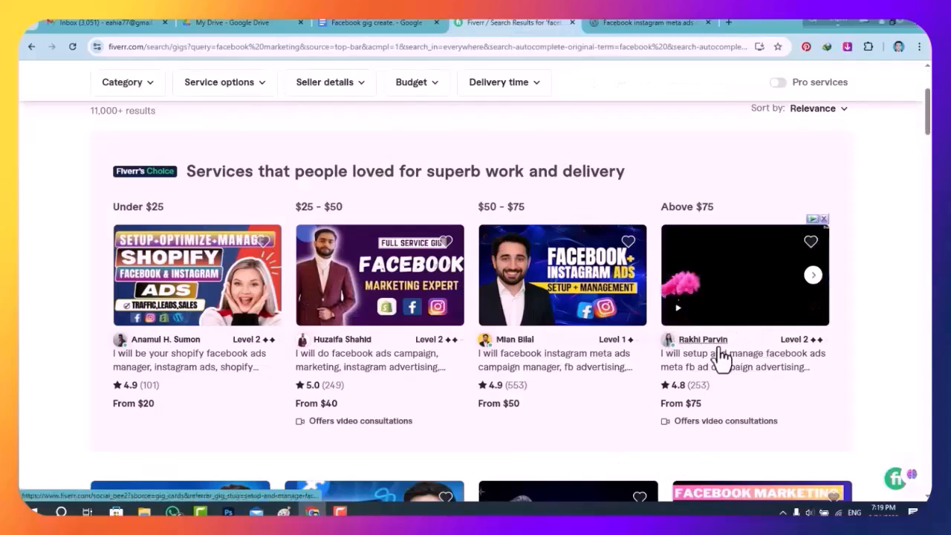
right_click(707, 363)
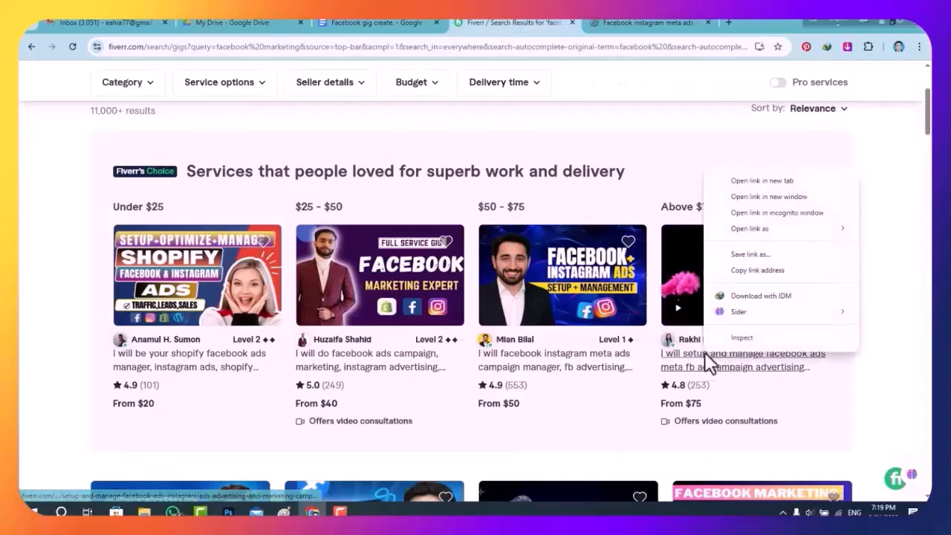
left_click(764, 181)
left_click(738, 25)
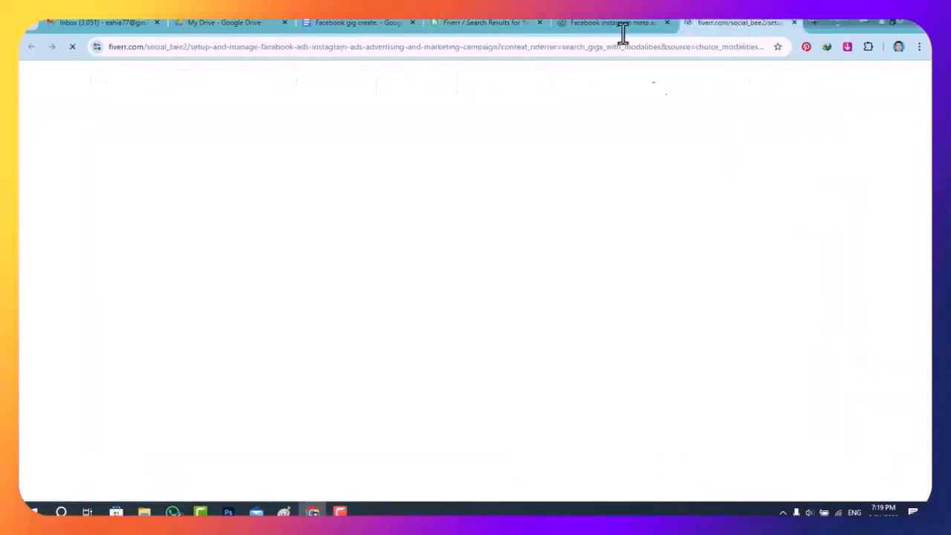
- From the search results, open the "All Inclusive Facebook Ads Services" gig starting at $100 in a new tab
left_click(446, 22)
scroll(539, 316, "down", 3)
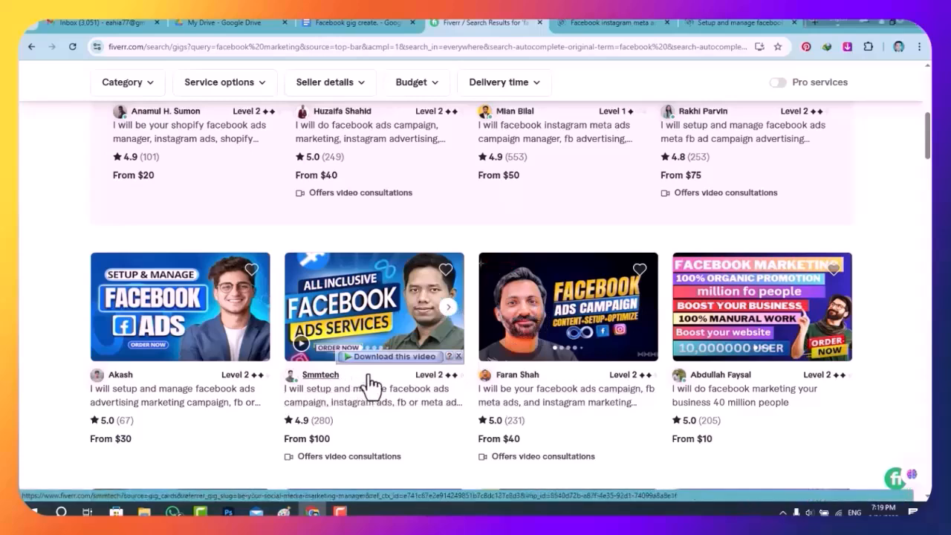
right_click(329, 385)
left_click(382, 215)
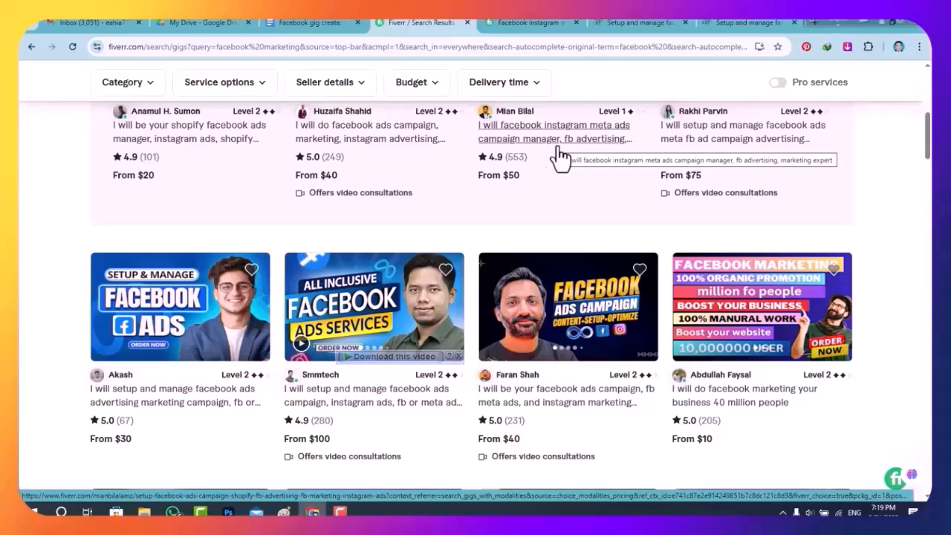
- Examine the titles and seller details of the three opened Facebook ads gigs one after another
left_click(533, 22)
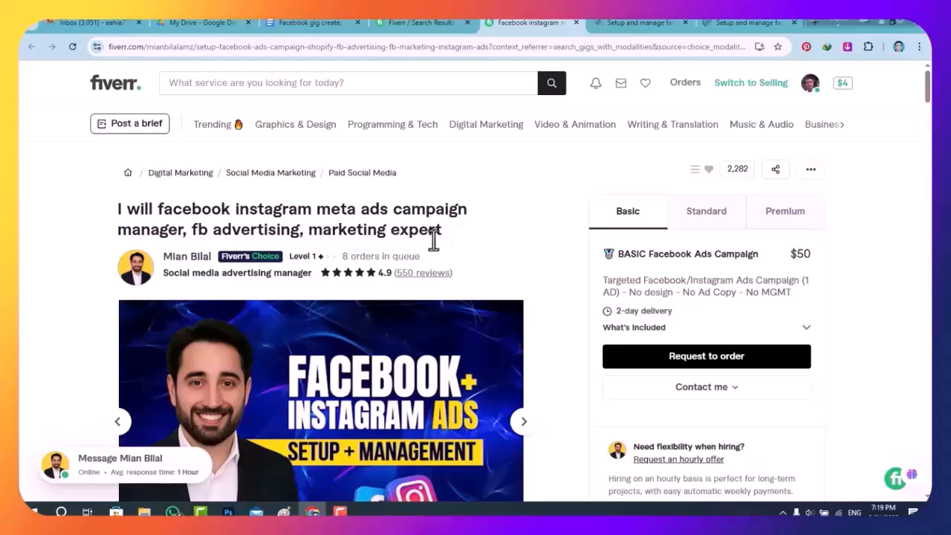
left_click(626, 23)
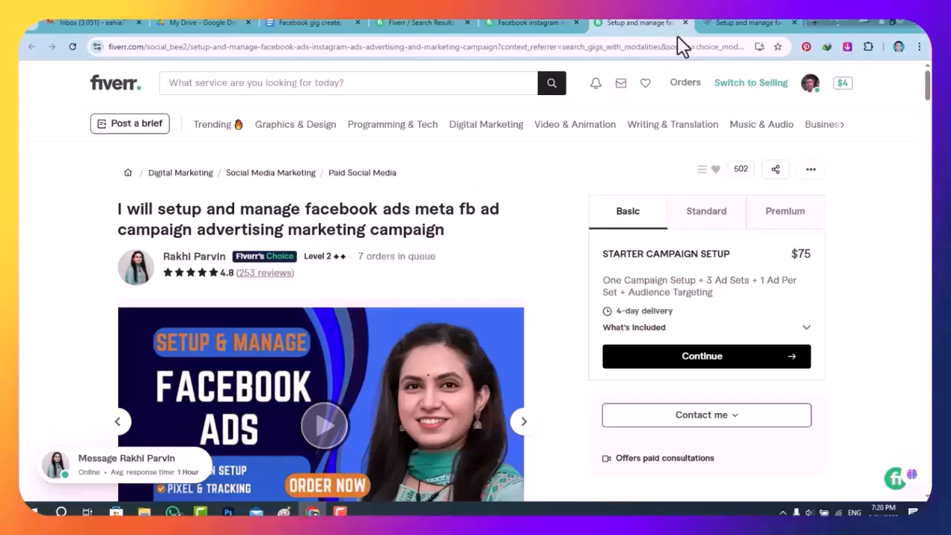
left_click(744, 24)
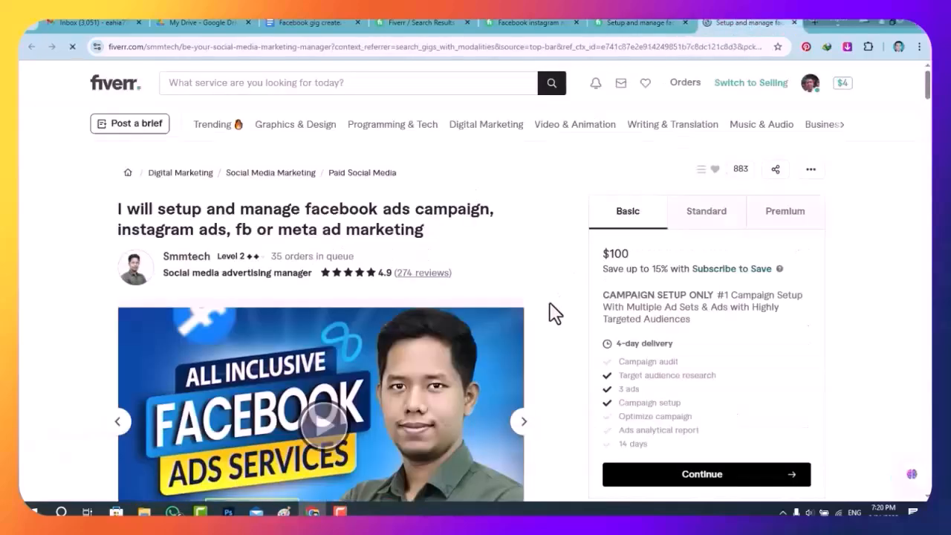
scroll(417, 335, "down", 1)
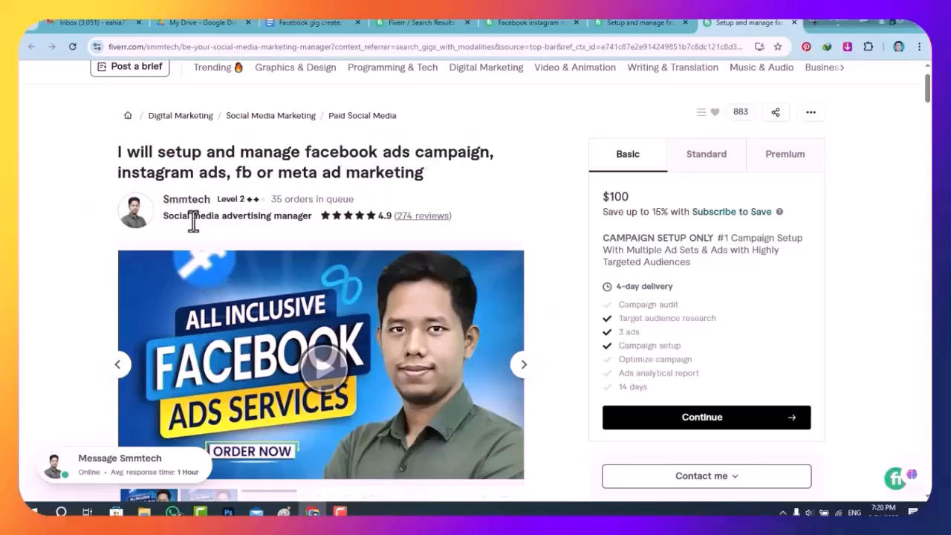
scroll(189, 221, "up", 1)
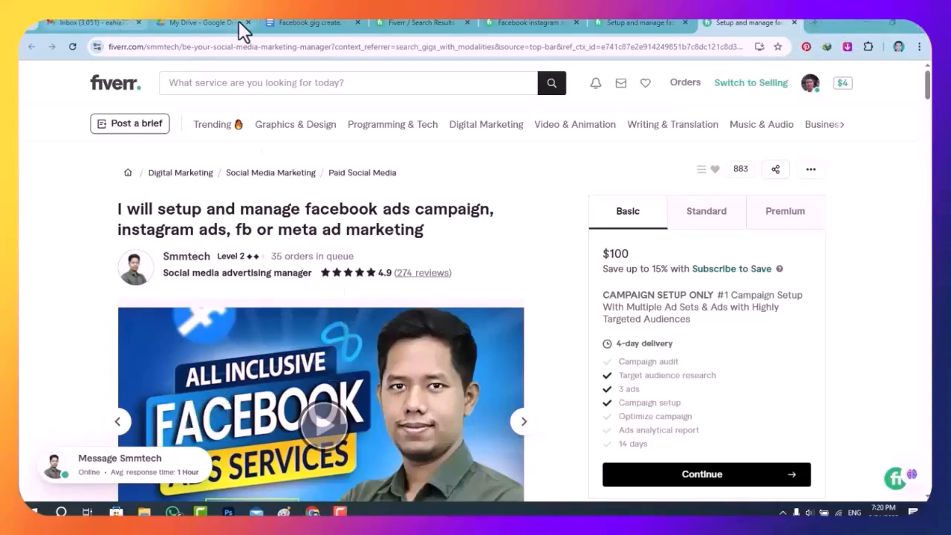
- Switch to Gmail, launch Google Drive from its Google apps and show the My Drive contents
left_click(192, 28)
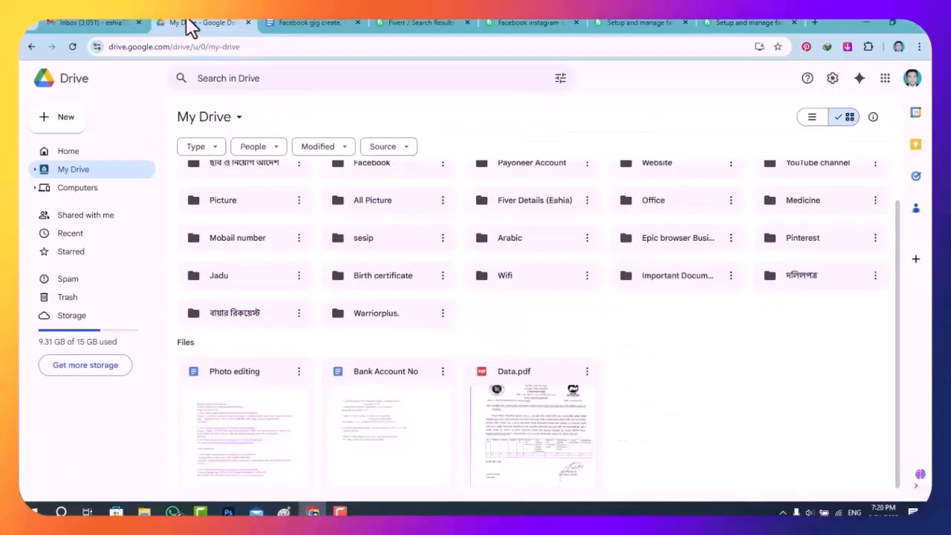
left_click(93, 22)
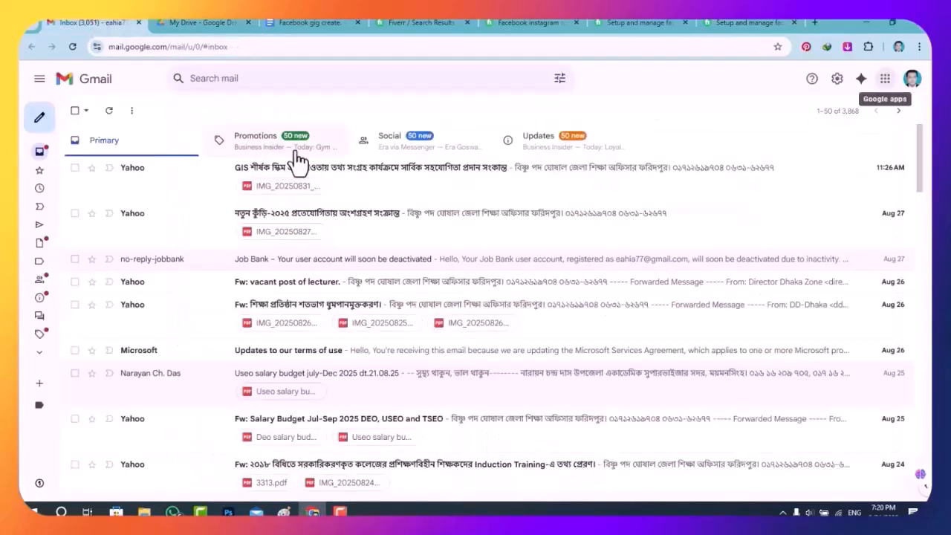
left_click(886, 84)
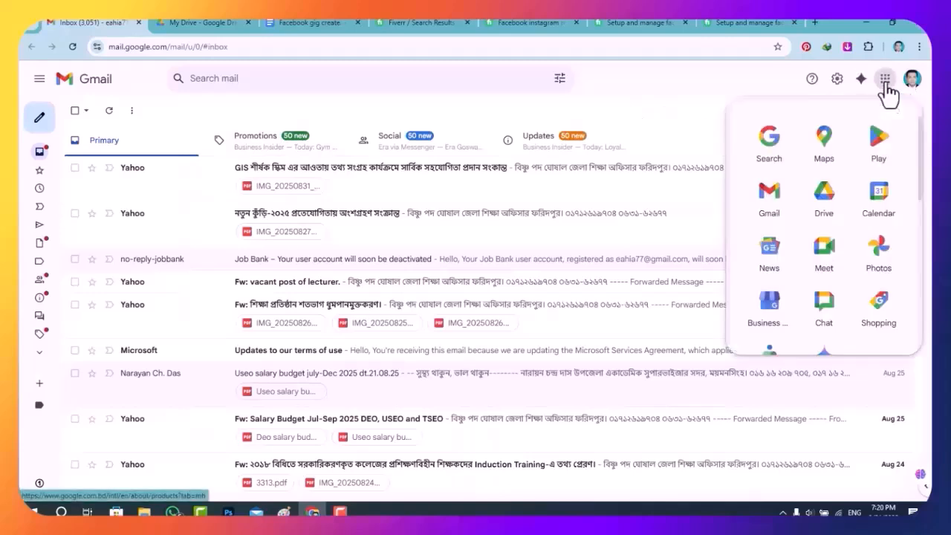
left_click(832, 210)
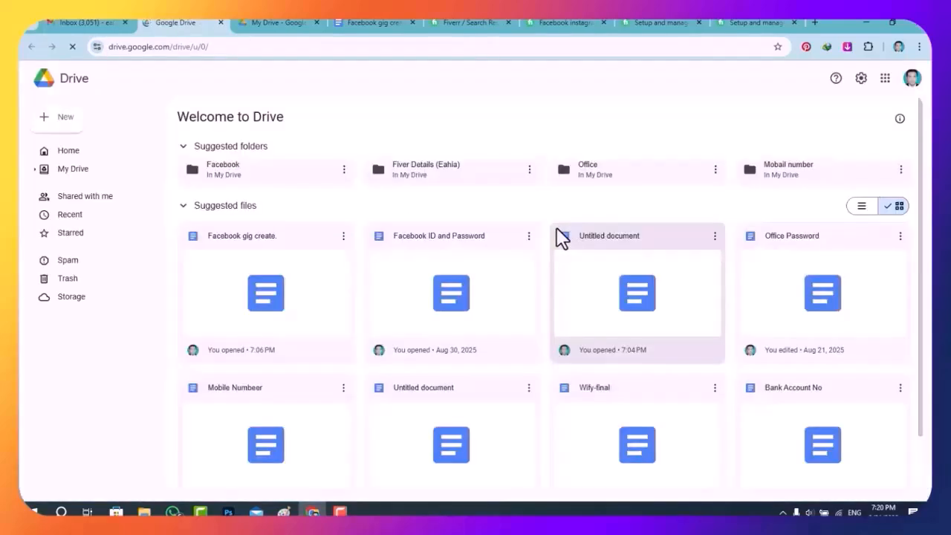
left_click(80, 179)
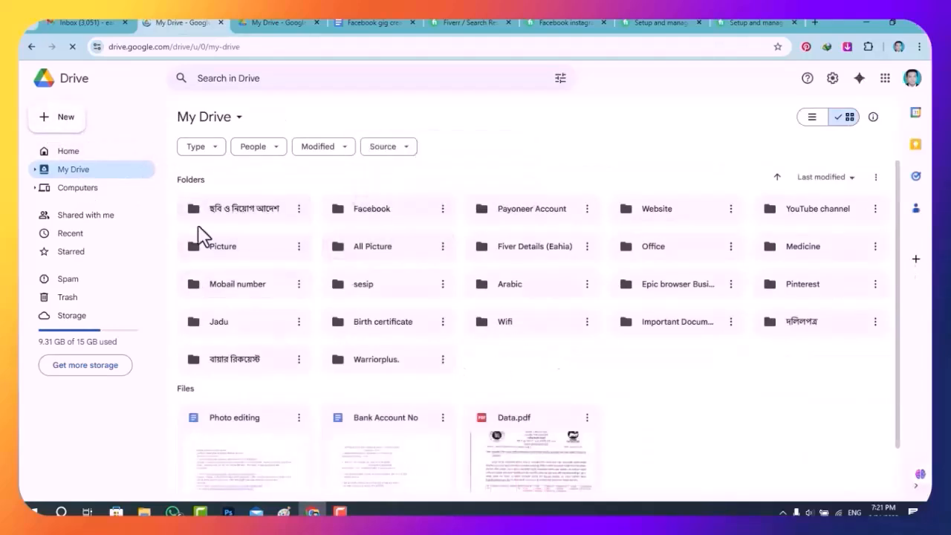
- Create a new folder named "Facebook Marketing" in My Drive
left_click(49, 126)
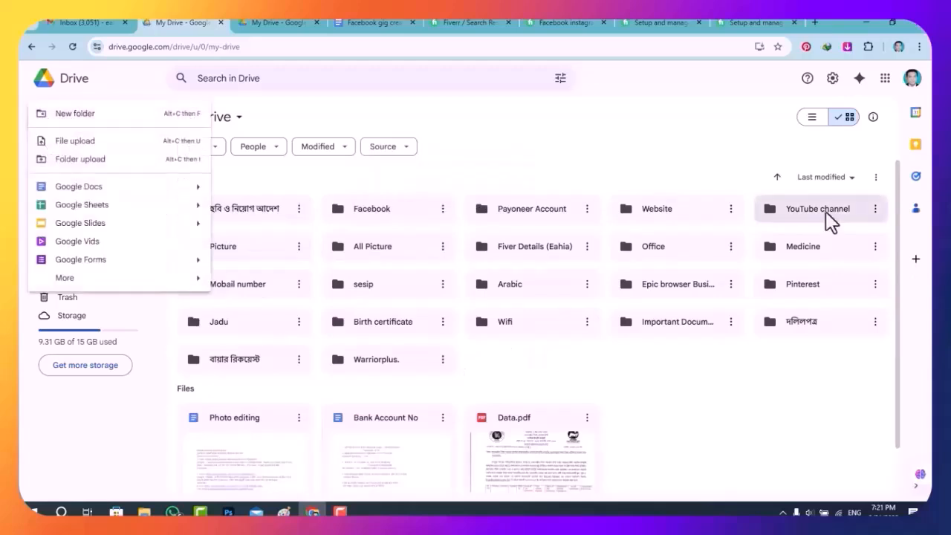
left_click(66, 117)
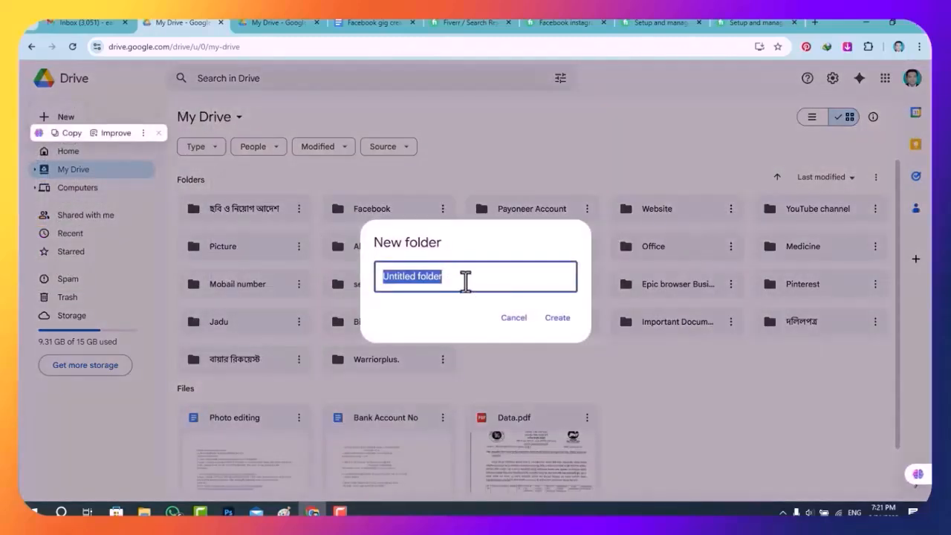
left_click(465, 281)
key("BackSpace")
key("BackSpace")
key("BackSpace")
key("BackSpace")
key("BackSpace")
key("BackSpace")
key("BackSpace")
key("BackSpace")
key("BackSpace")
key("BackSpace")
key("BackSpace")
key("BackSpace")
key("BackSpace")
key("BackSpace")
key("BackSpace")
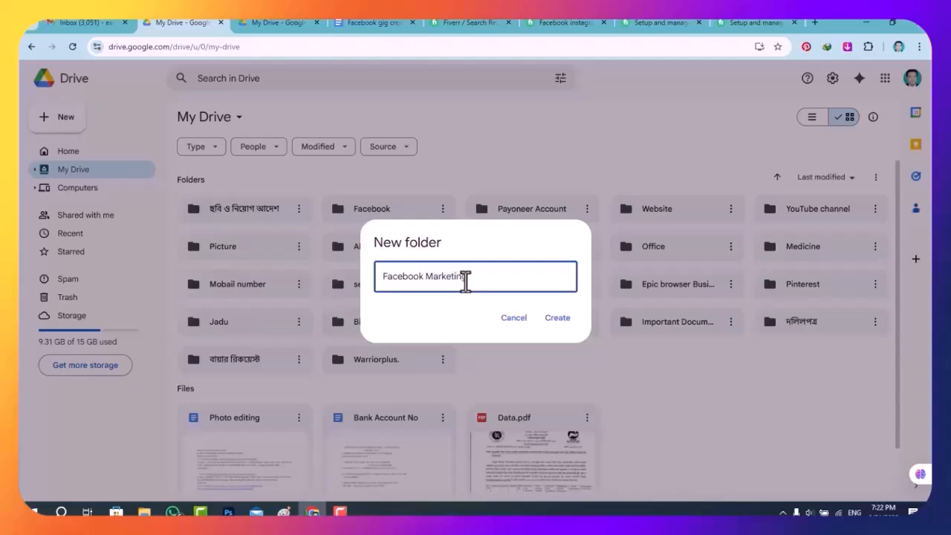
left_click(554, 322)
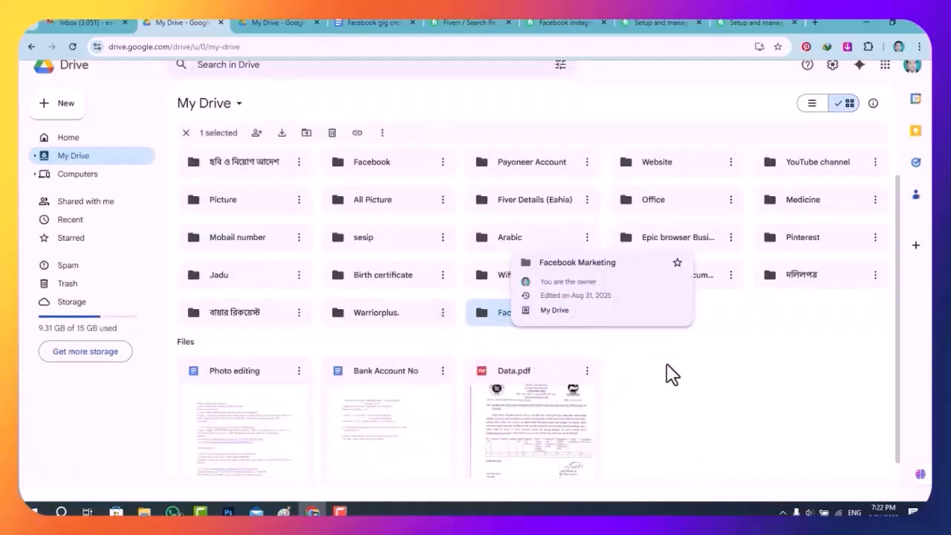
- Create a blank Google Docs document in the "Facebook Marketing" folder and start it with "Title: I will do"
double_click(534, 313)
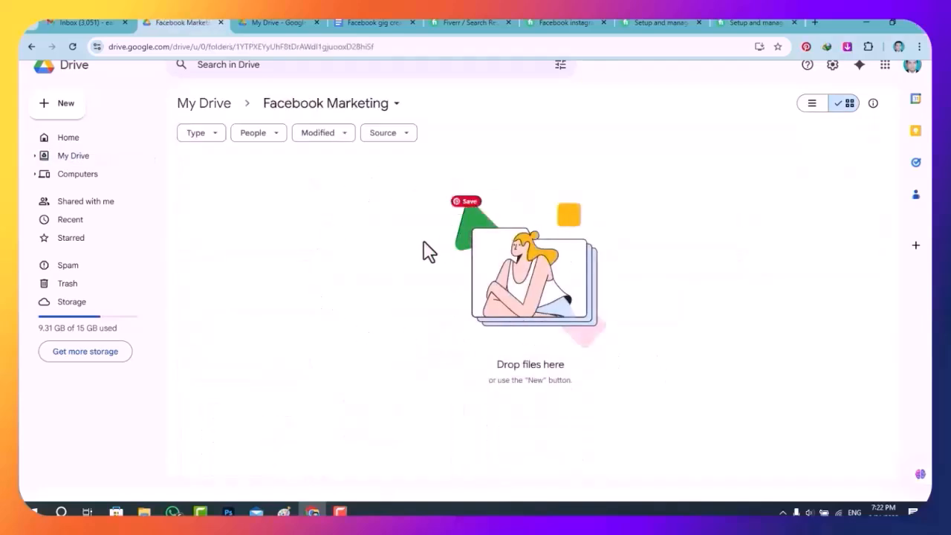
left_click(71, 113)
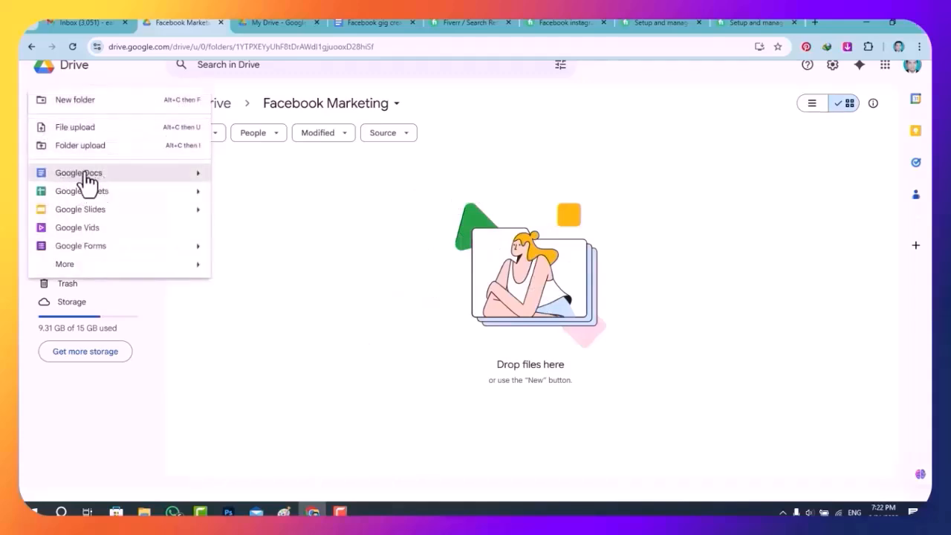
left_click(76, 174)
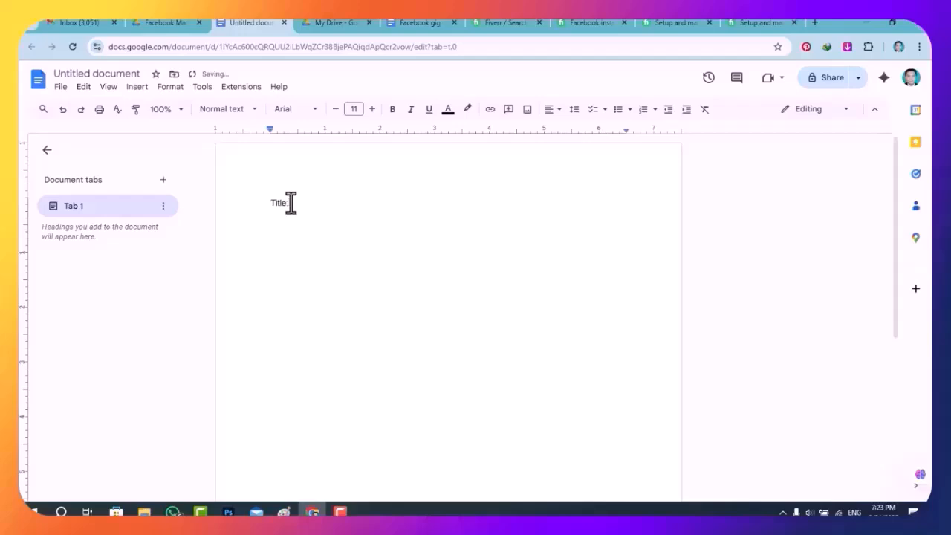
type(": I will do")
- Check the gig title line in the "Facebook gig create." document, and close the My Drive and untitled document tabs
left_click(621, 28)
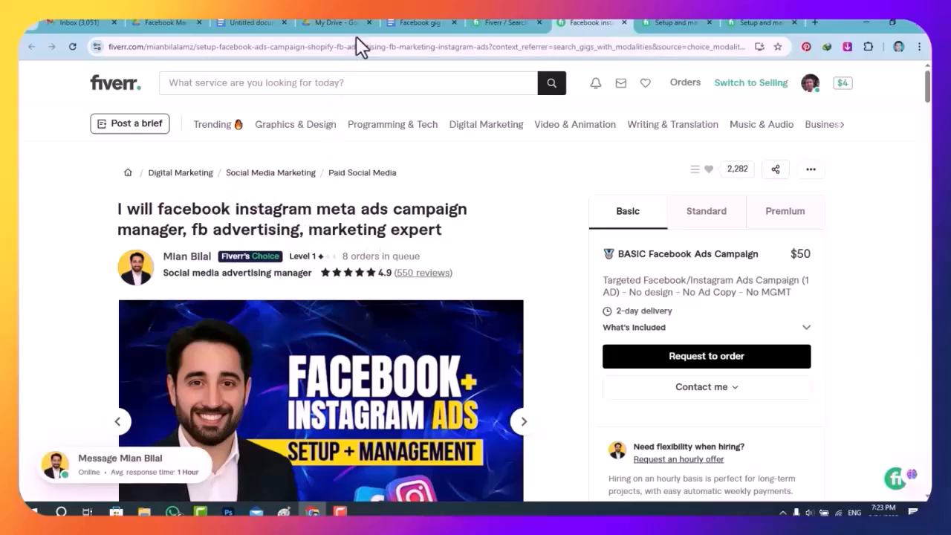
left_click(431, 23)
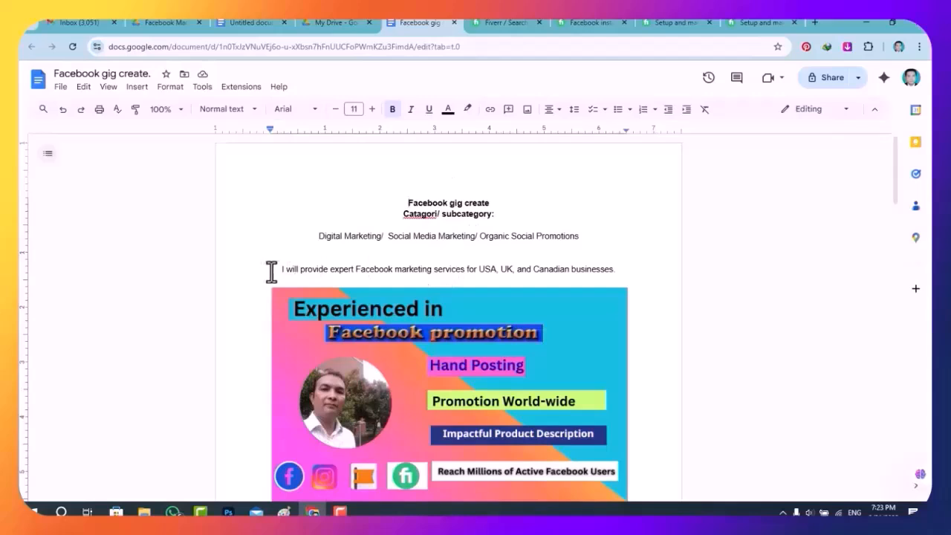
left_click_drag(276, 272, 628, 270)
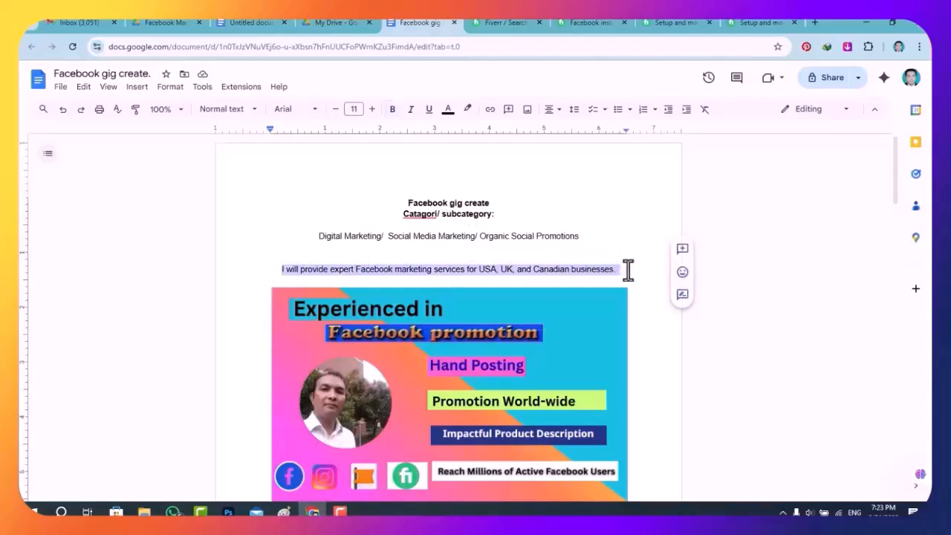
left_click(280, 215)
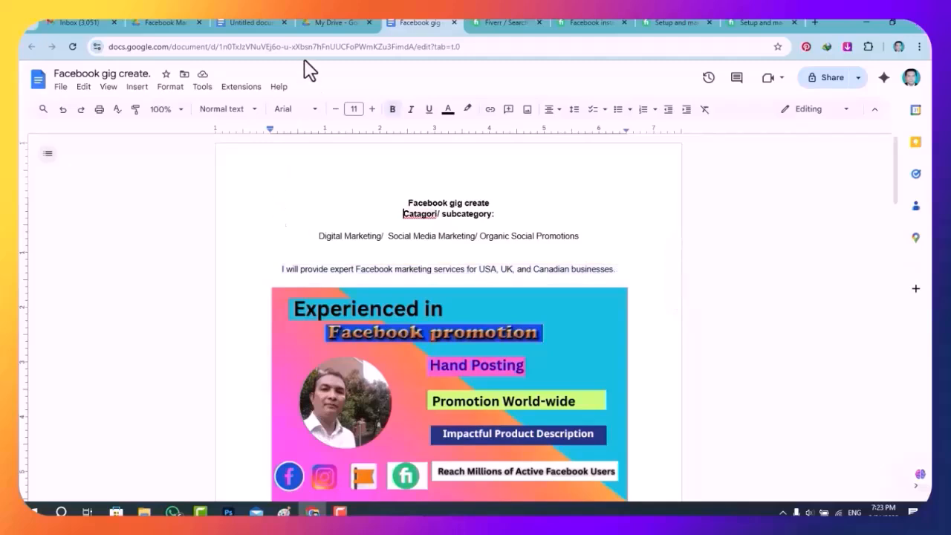
middle_click(337, 22)
left_click(284, 23)
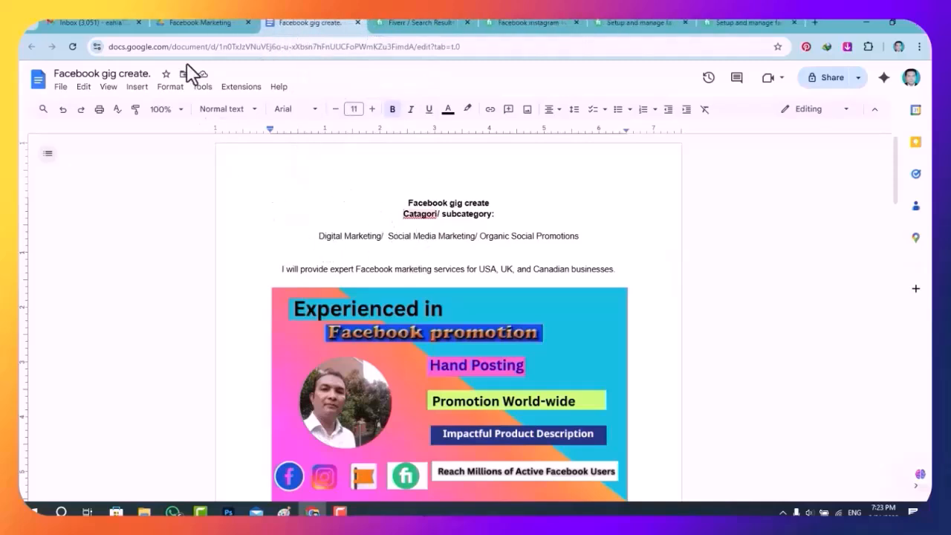
- Return to the Fiverr "facebook marketing" results and open the under-$25 Shopify Facebook ads manager gig
left_click(443, 23)
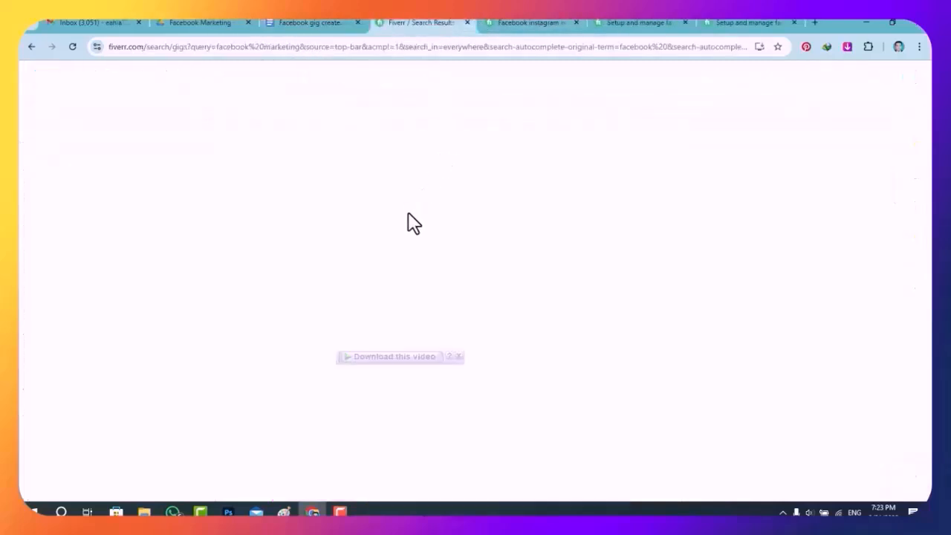
scroll(270, 214, "up", 2)
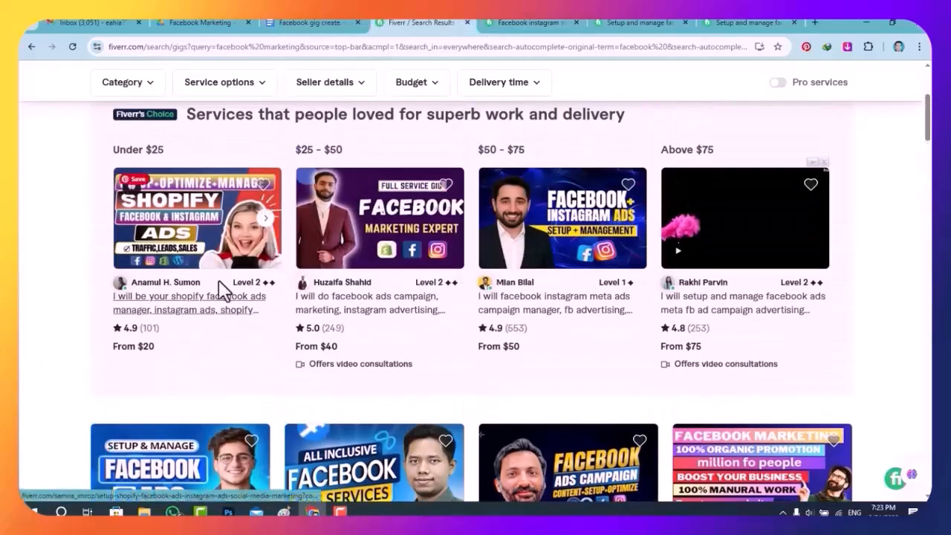
scroll(199, 271, "up", 3)
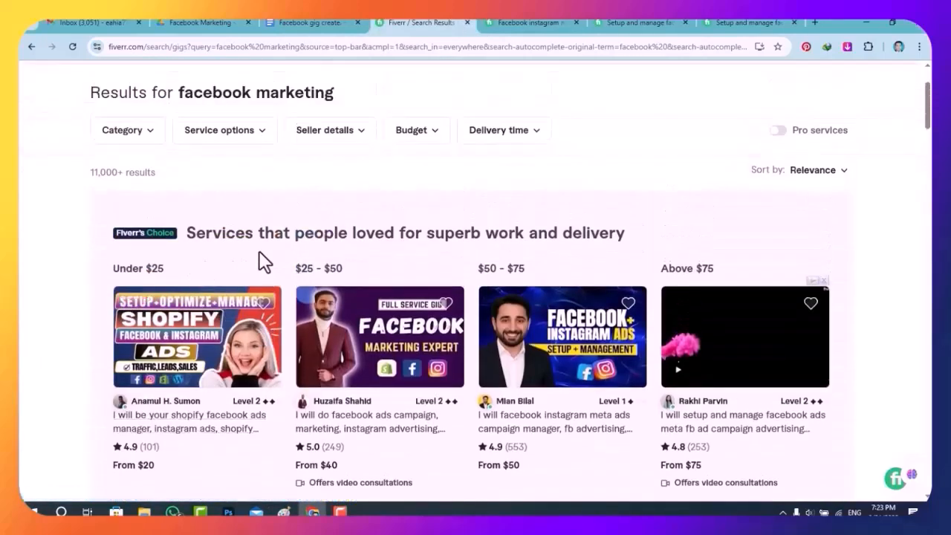
scroll(263, 260, "down", 3)
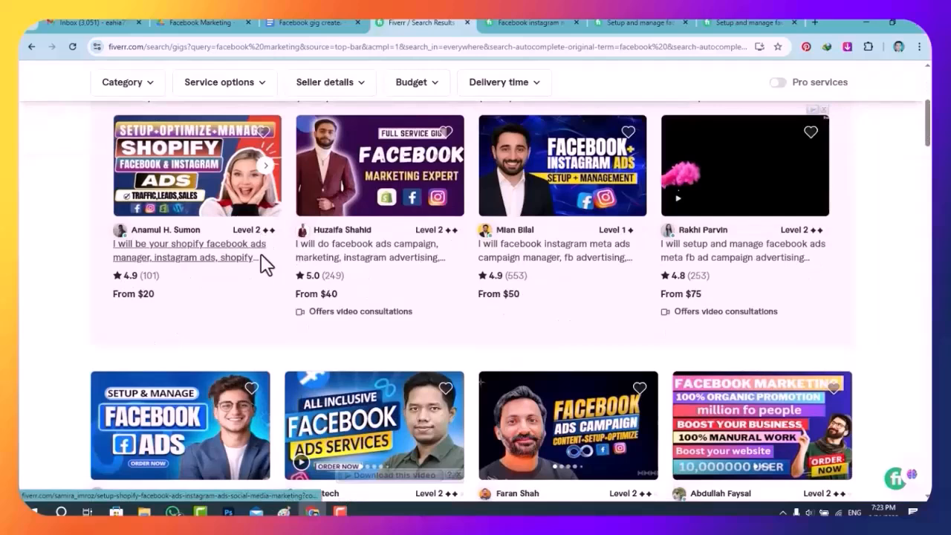
scroll(257, 240, "up", 1)
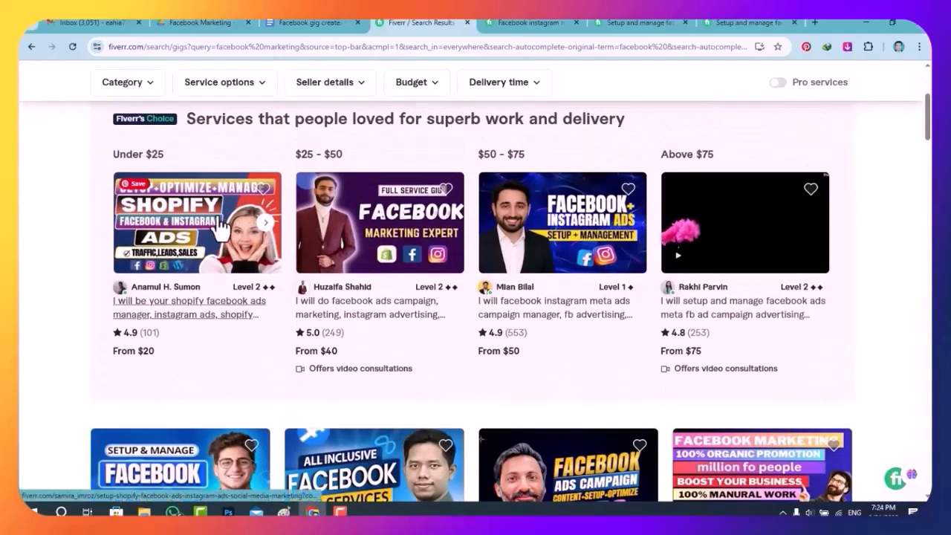
left_click(220, 228)
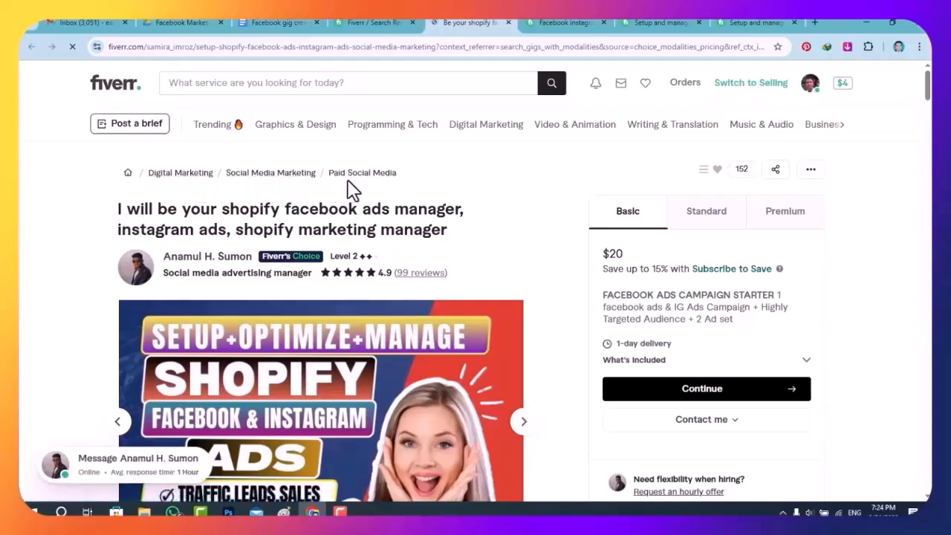
- Compare the category and subcategory line in the "Facebook gig create." document with the categories of the opened Fiverr gigs
left_click(291, 23)
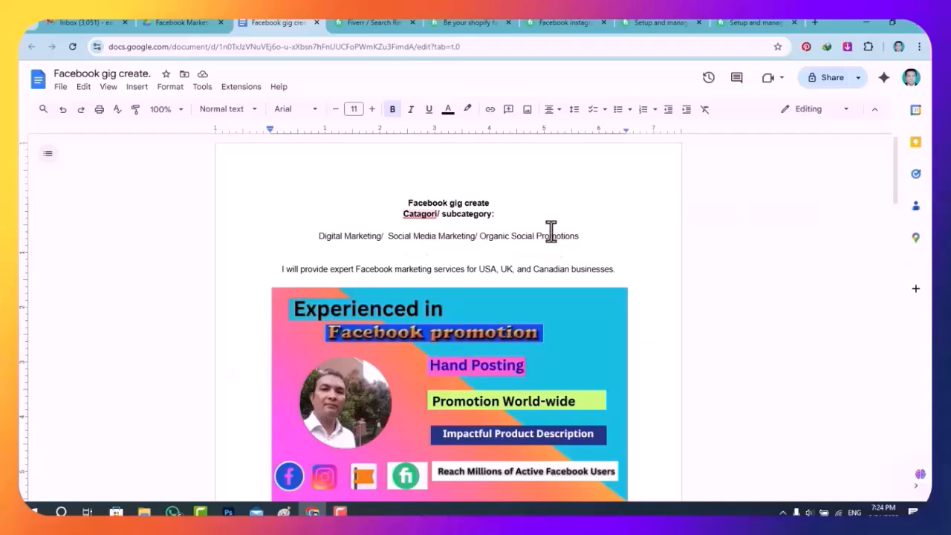
left_click(563, 23)
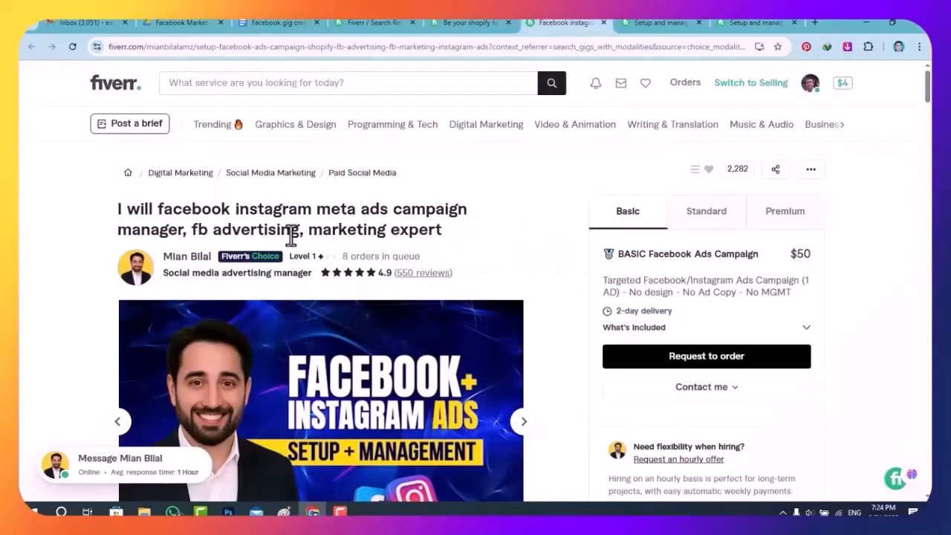
left_click(664, 23)
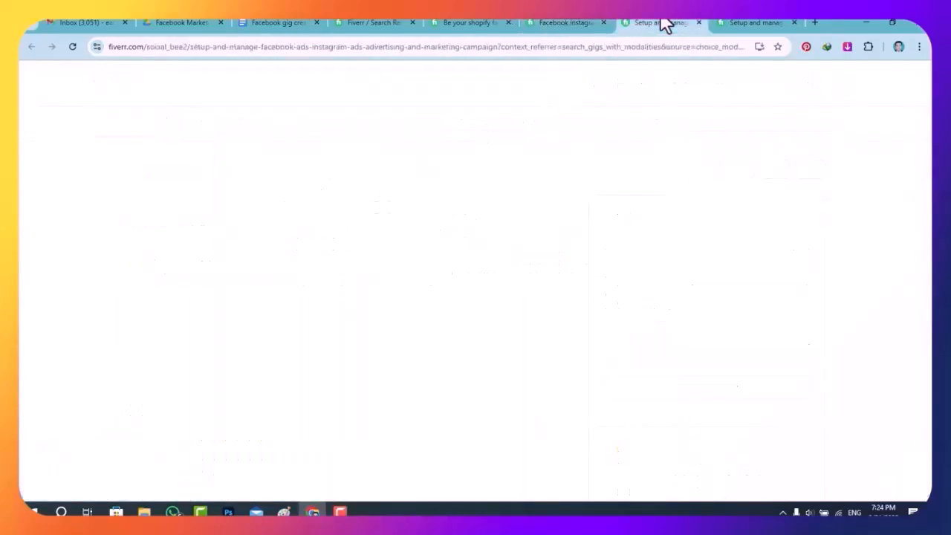
left_click(787, 24)
left_click(279, 23)
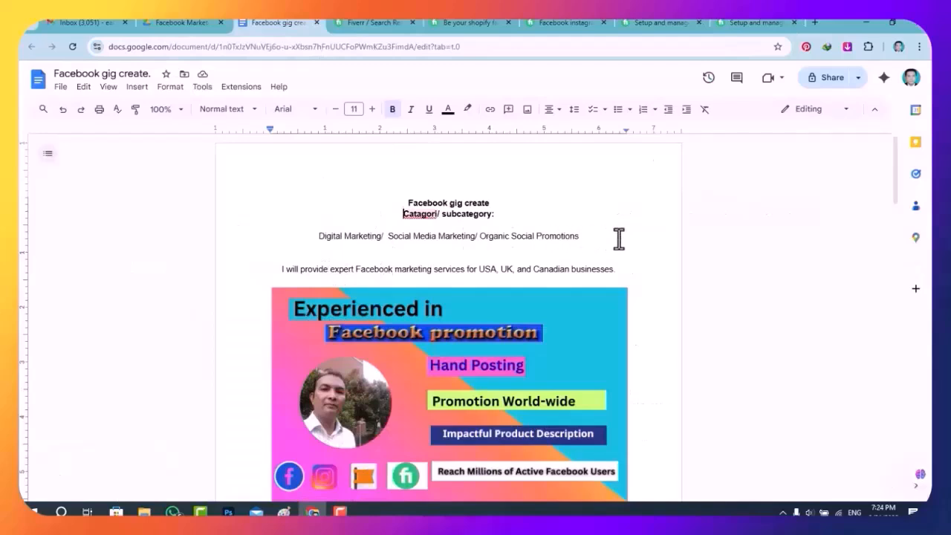
scroll(620, 238, "down", 1)
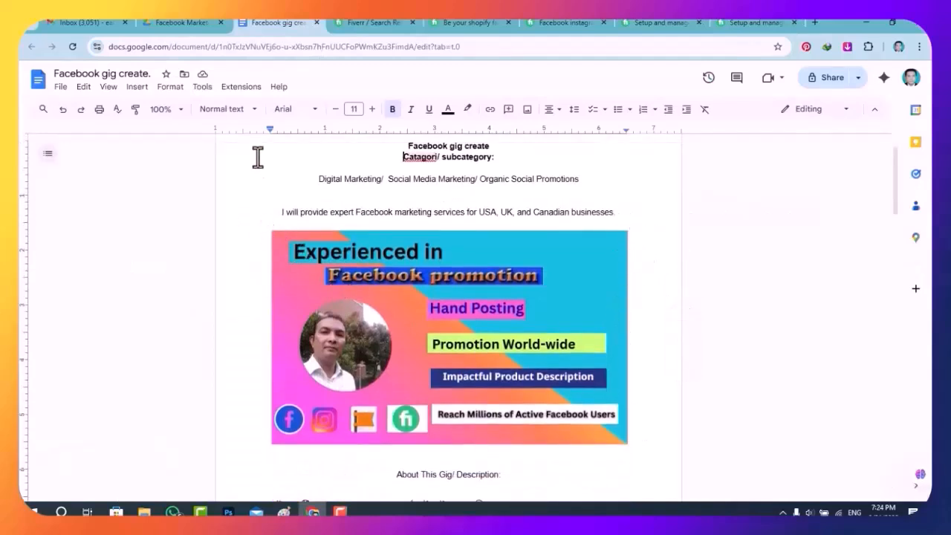
- Examine the cover image of the Shopify Facebook ads manager gig on its Fiverr page
left_click(377, 22)
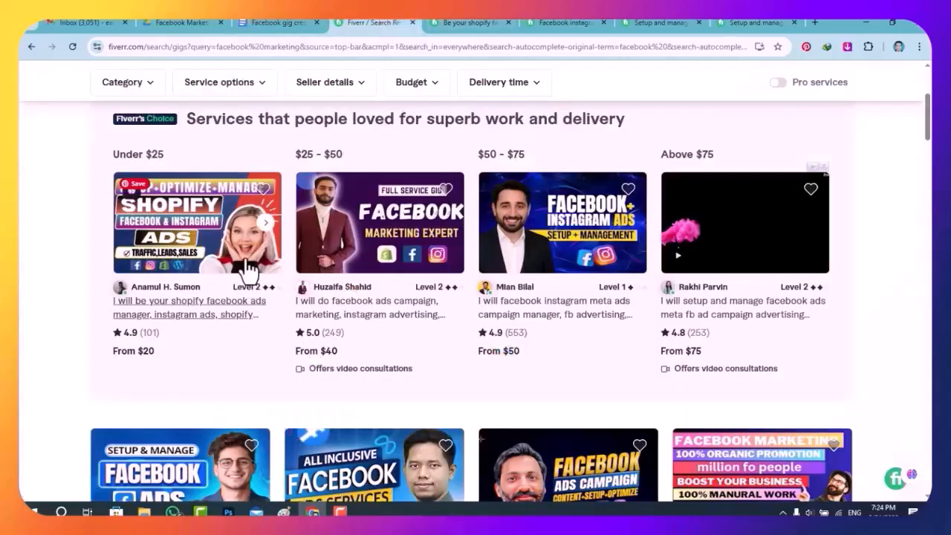
left_click(482, 22)
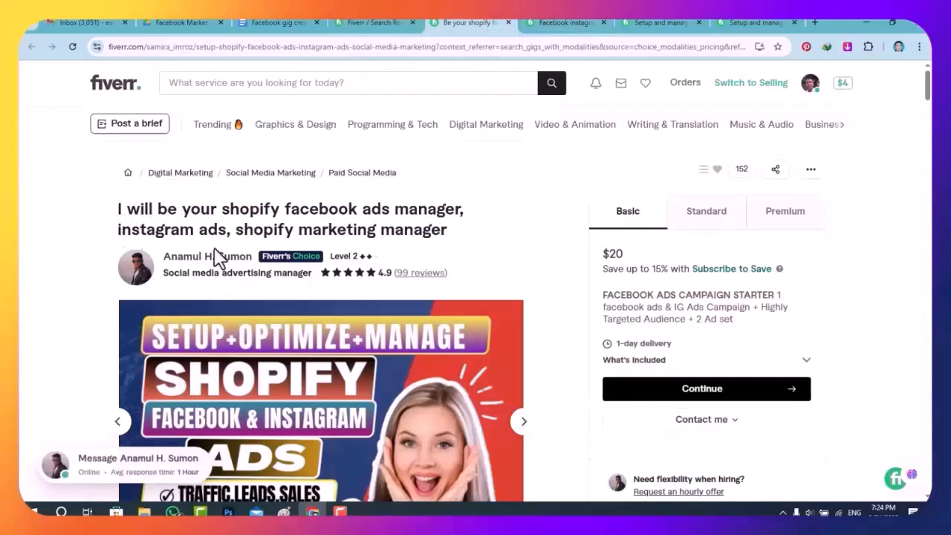
scroll(448, 273, "down", 1)
scroll(450, 271, "down", 2)
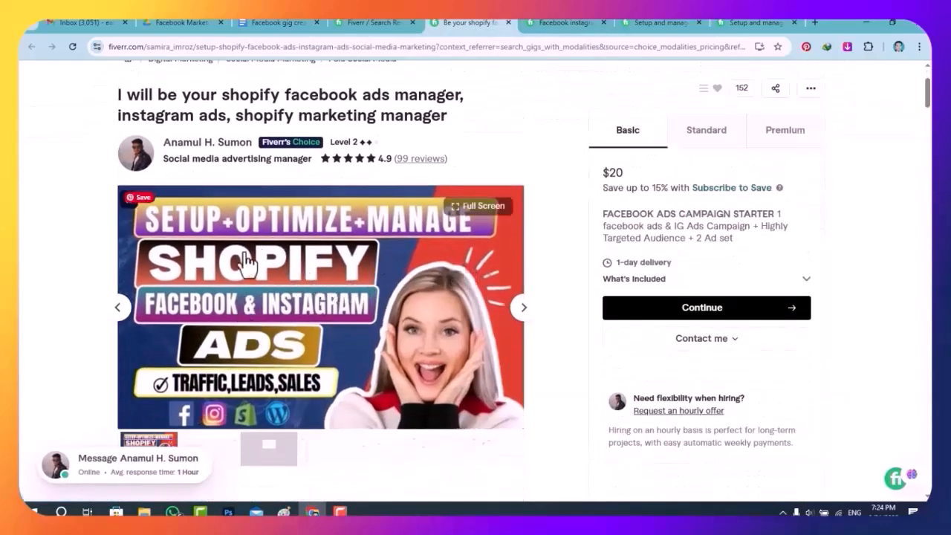
scroll(314, 290, "down", 1)
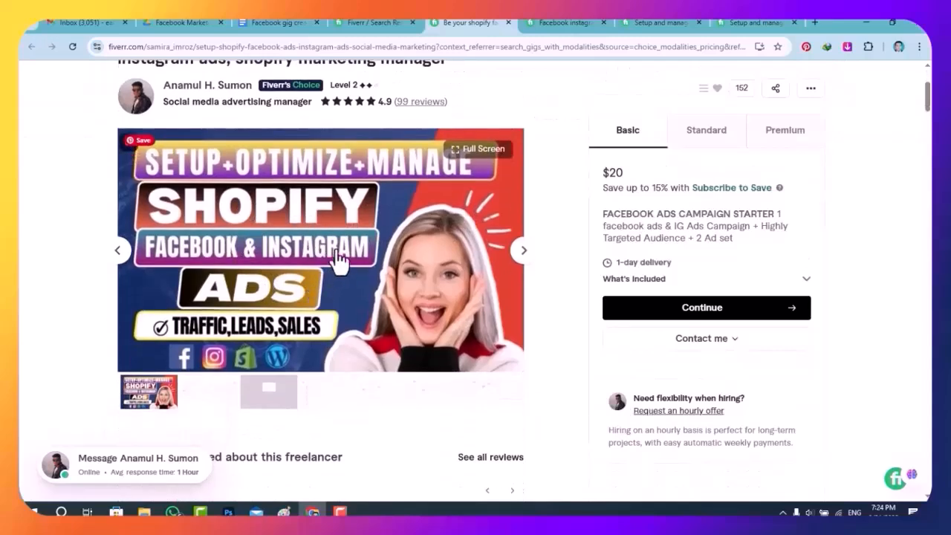
scroll(339, 261, "down", 1)
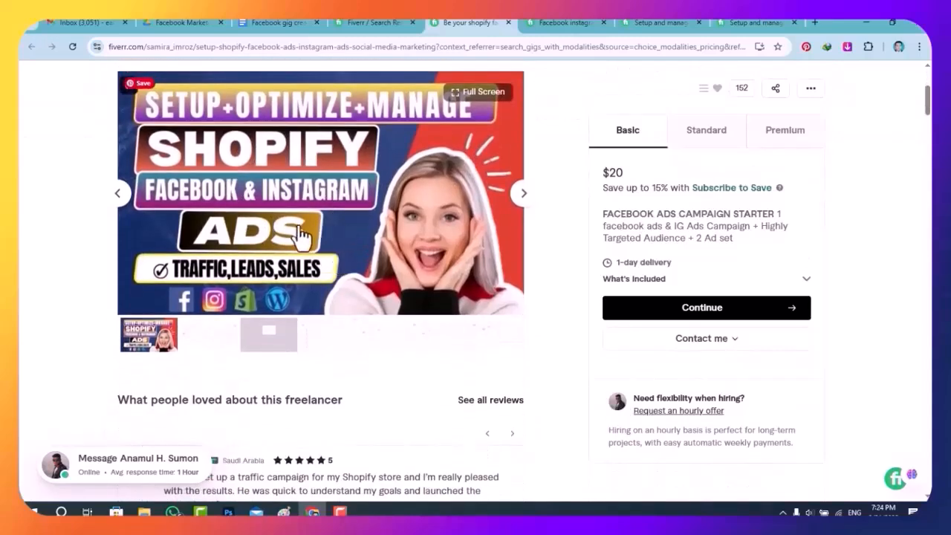
- Insert the "canva" image from the Downloads folder above "About This Gig/ Description:" in the "Facebook gig create." document
left_click(282, 24)
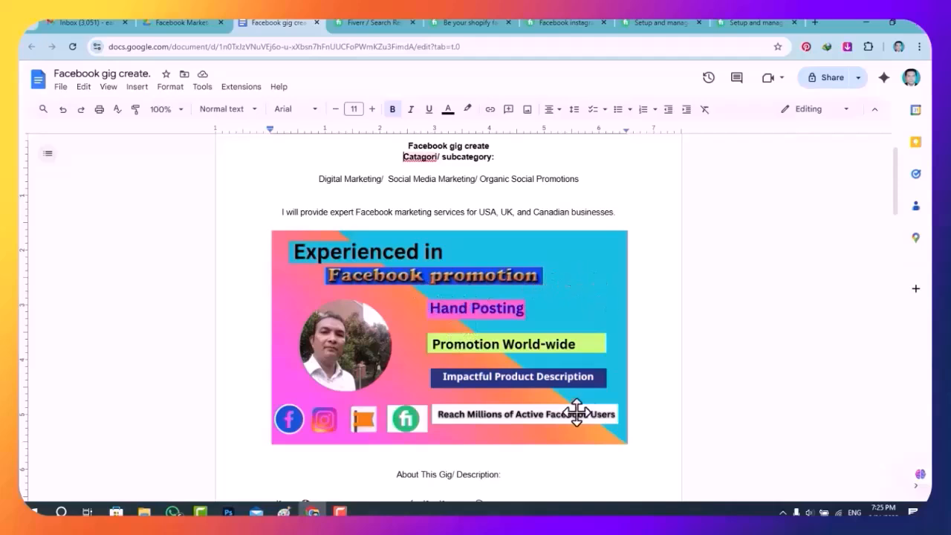
scroll(486, 340, "down", 2)
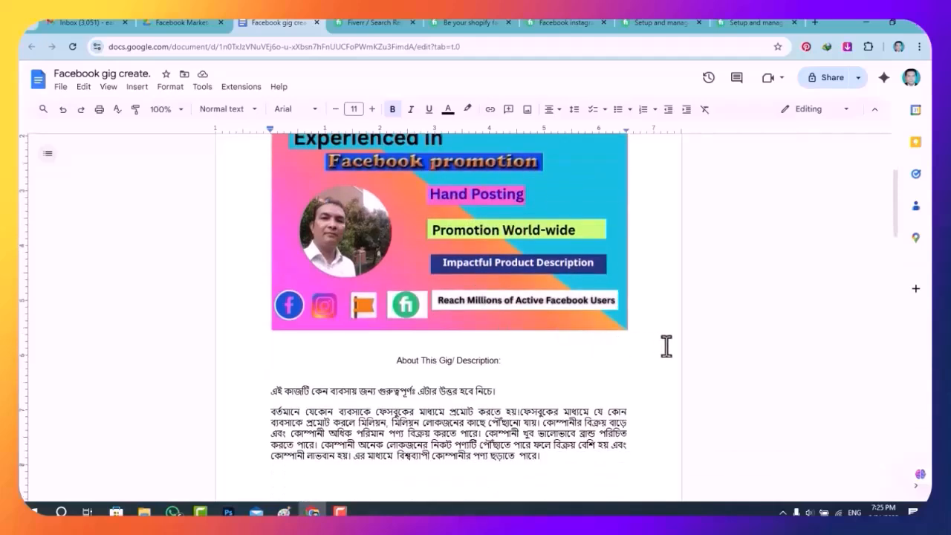
left_click(410, 351)
left_click(137, 87)
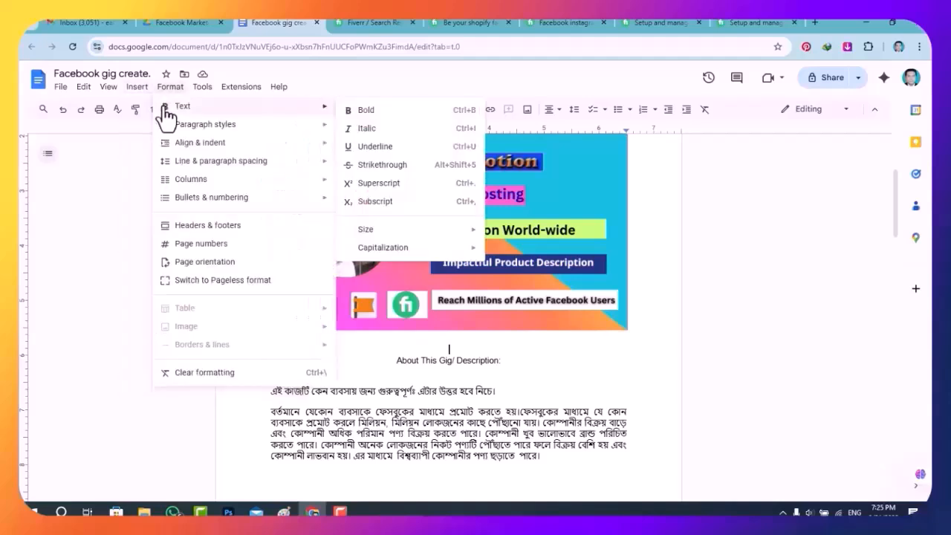
mouse_move(164, 111)
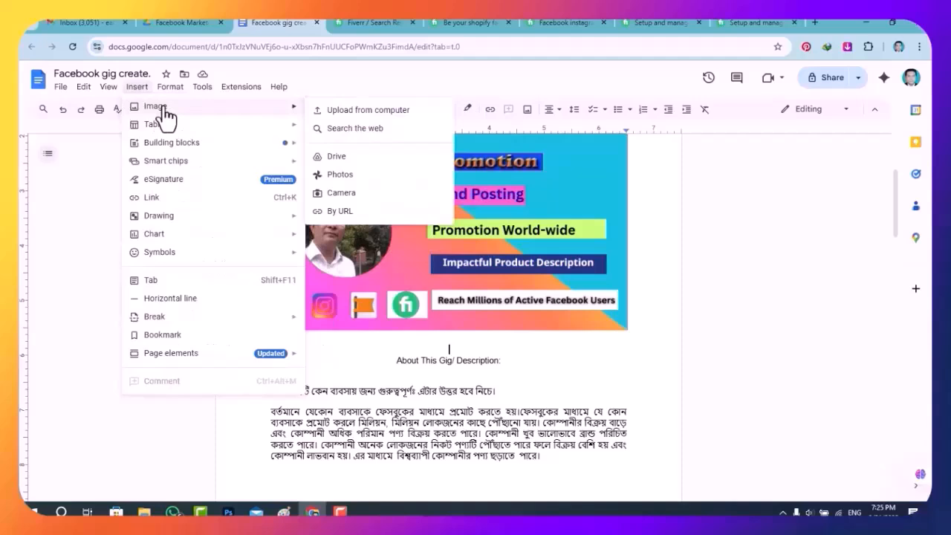
left_click(369, 111)
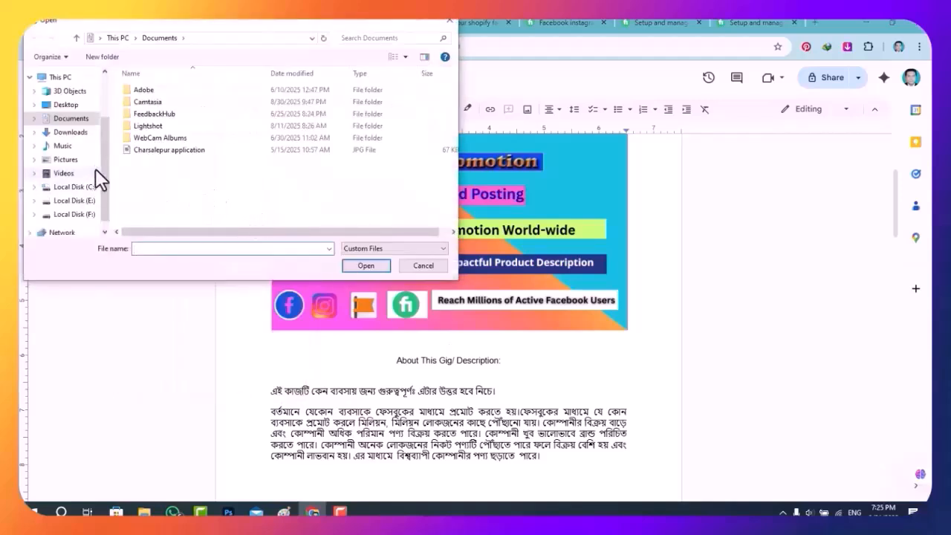
scroll(105, 156, "up", 2)
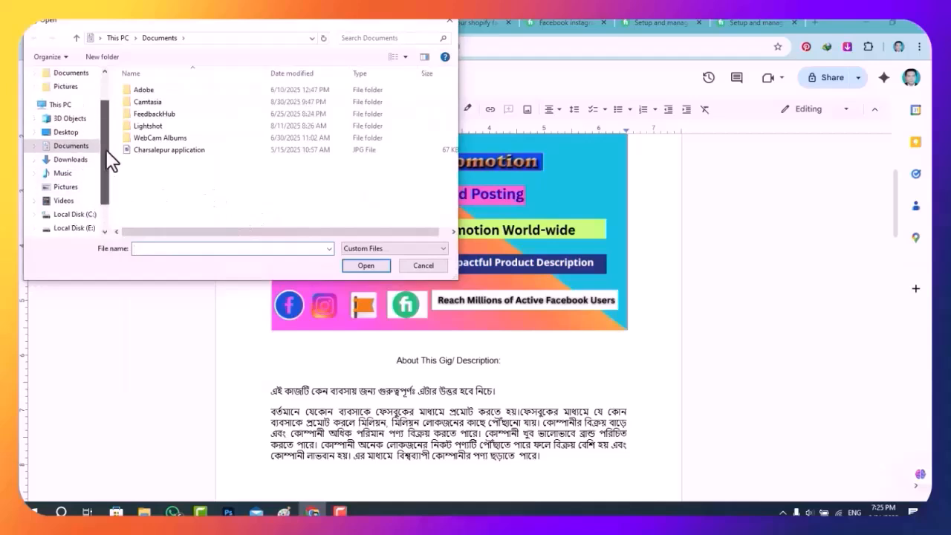
left_click(64, 160)
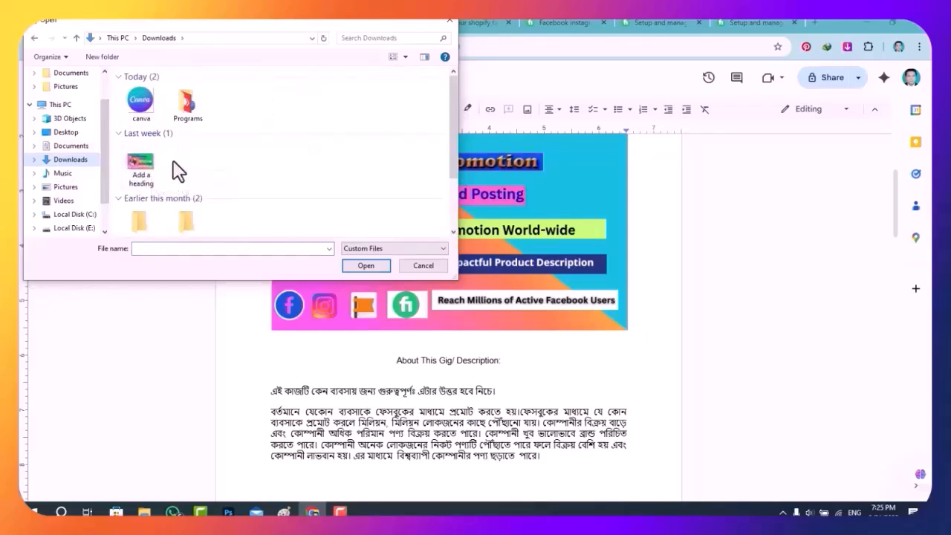
double_click(139, 103)
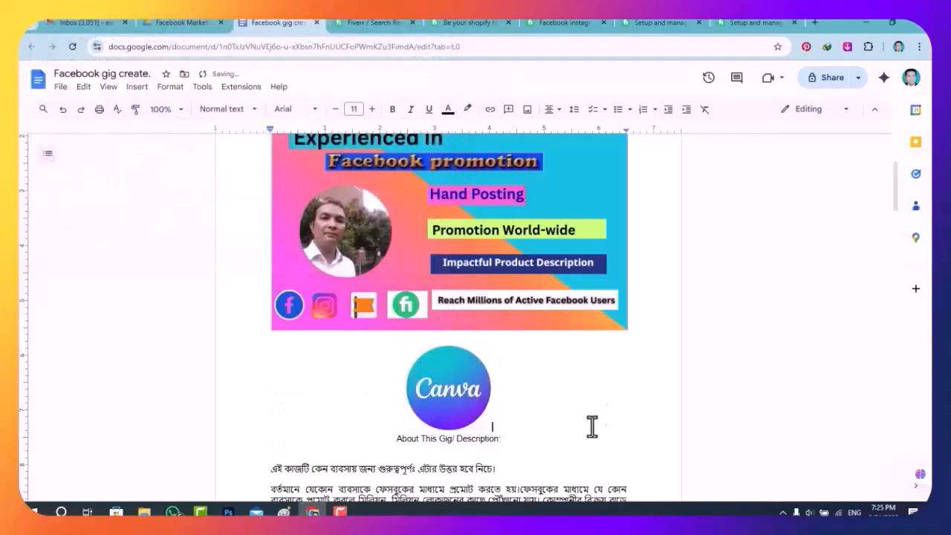
- Delete the Canva logo image from the document
left_click(452, 392)
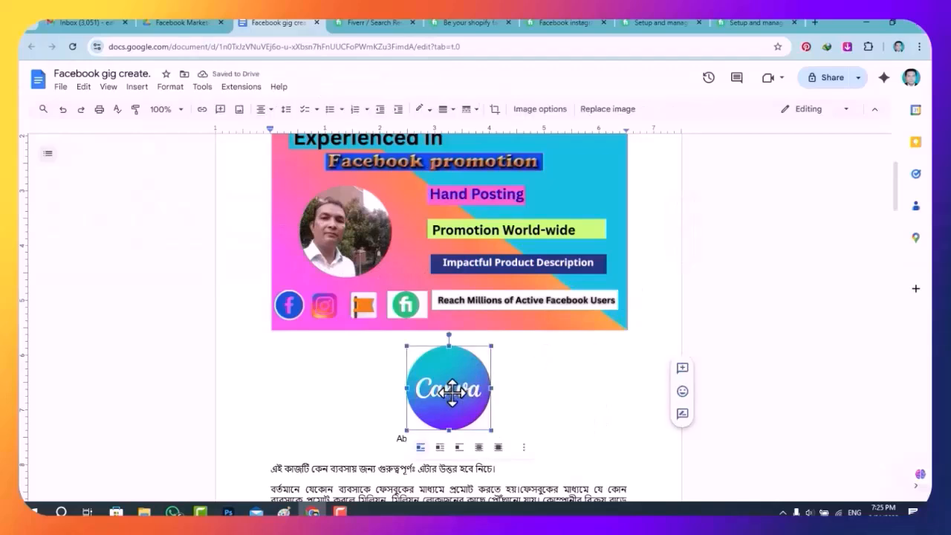
key("Delete")
scroll(517, 361, "down", 1)
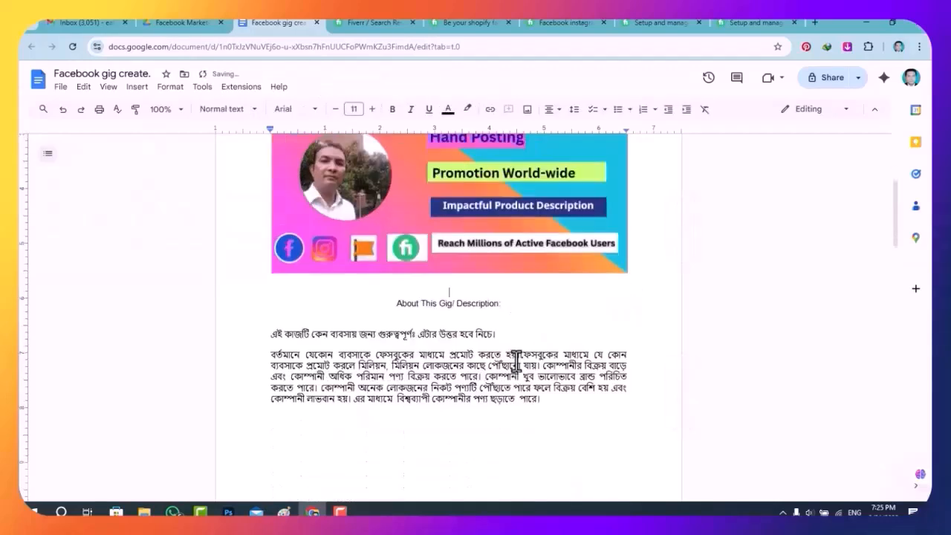
- Read the "About this gig" description and list of offered services on the Shopify Facebook ads manager gig
left_click(477, 22)
scroll(372, 249, "down", 4)
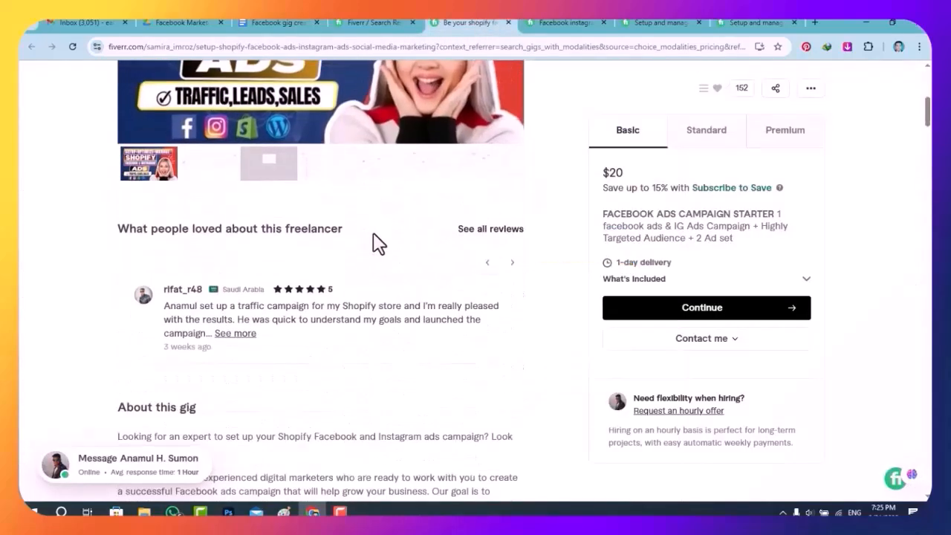
scroll(215, 241, "down", 2)
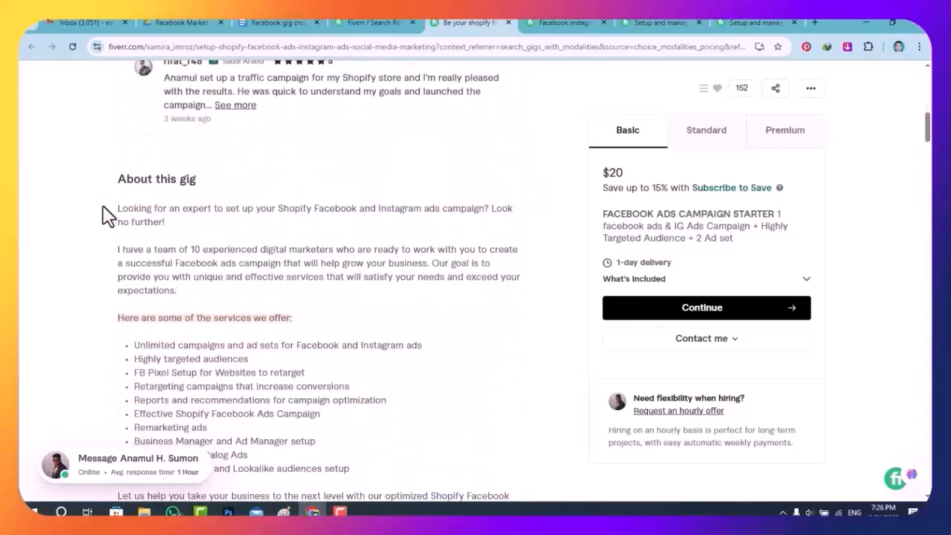
left_click_drag(104, 214, 280, 300)
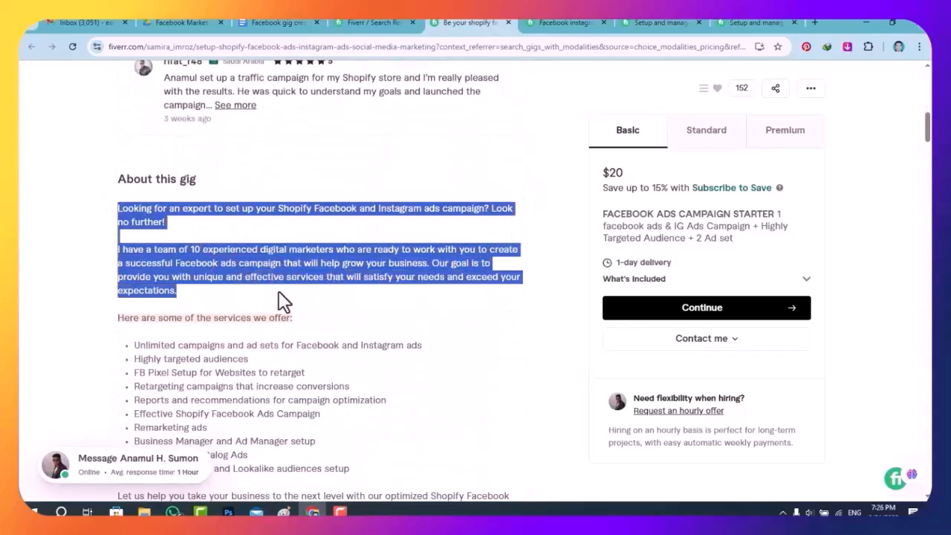
scroll(344, 318, "down", 2)
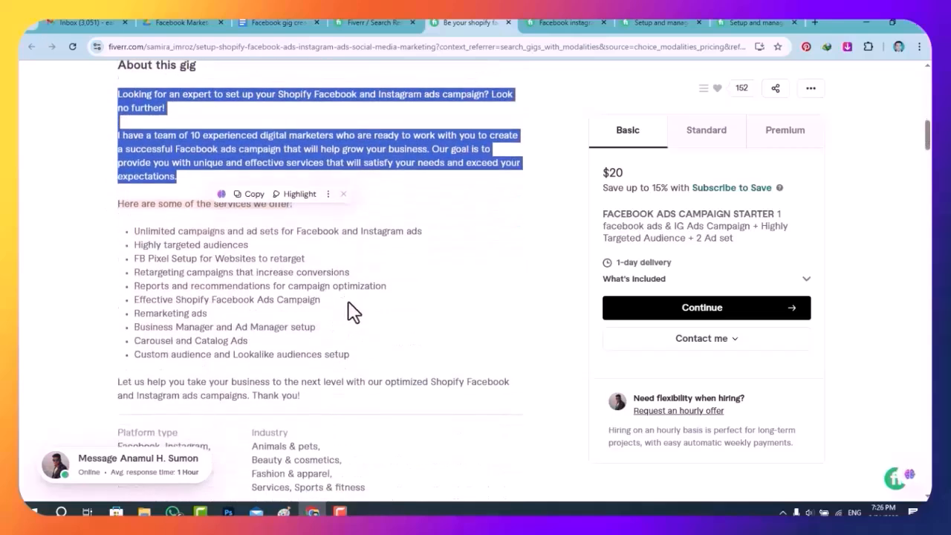
- Compare the "About this gig" text of the Shopify Facebook ads manager gig with the description section in the "Facebook gig create." document
scroll(170, 257, "up", 1)
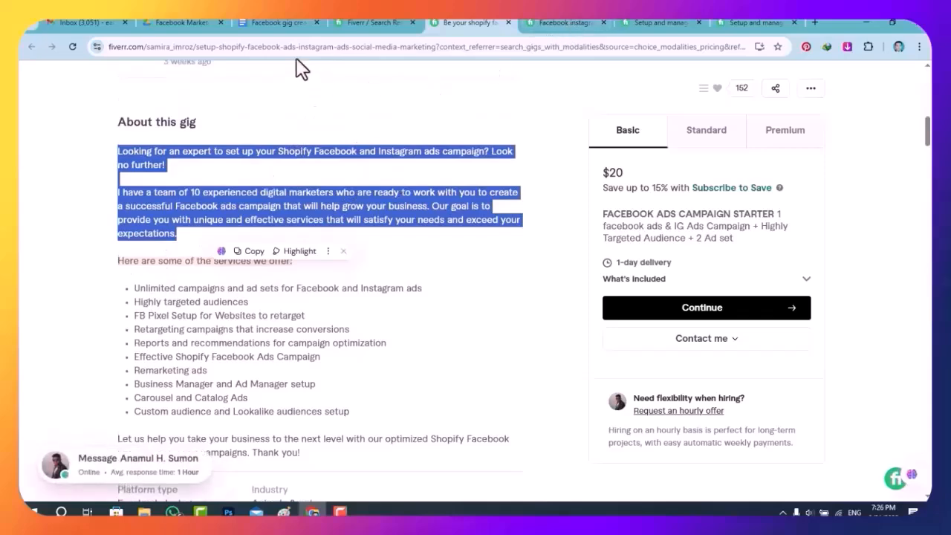
left_click(276, 24)
scroll(479, 260, "down", 3)
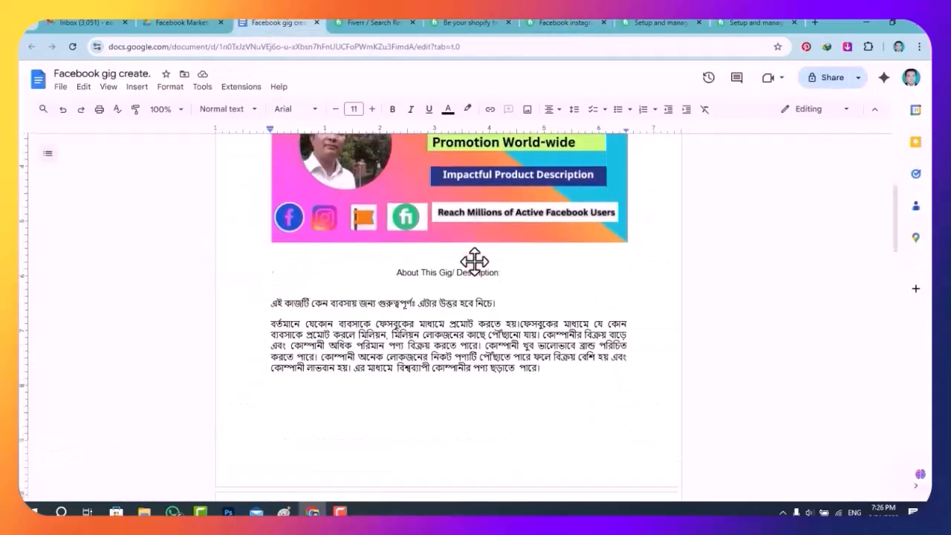
left_click(469, 24)
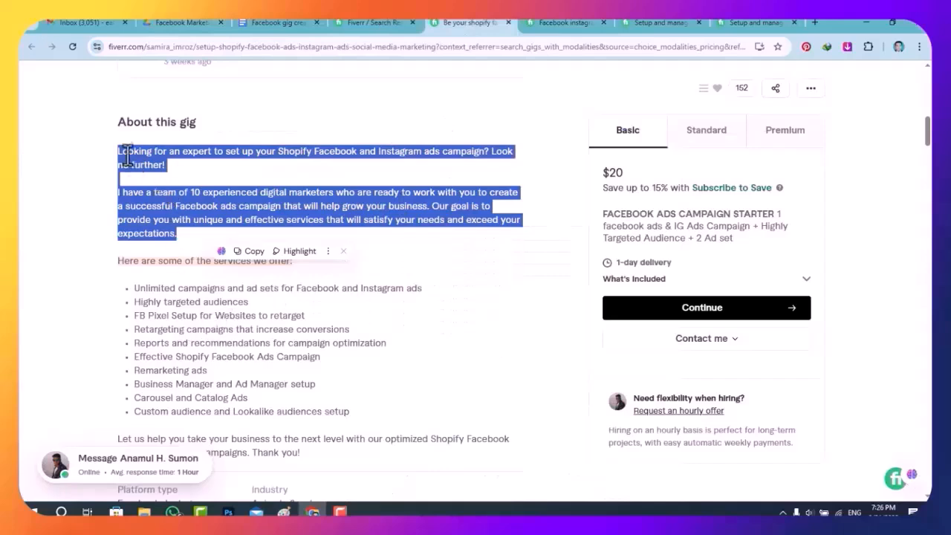
left_click(239, 138)
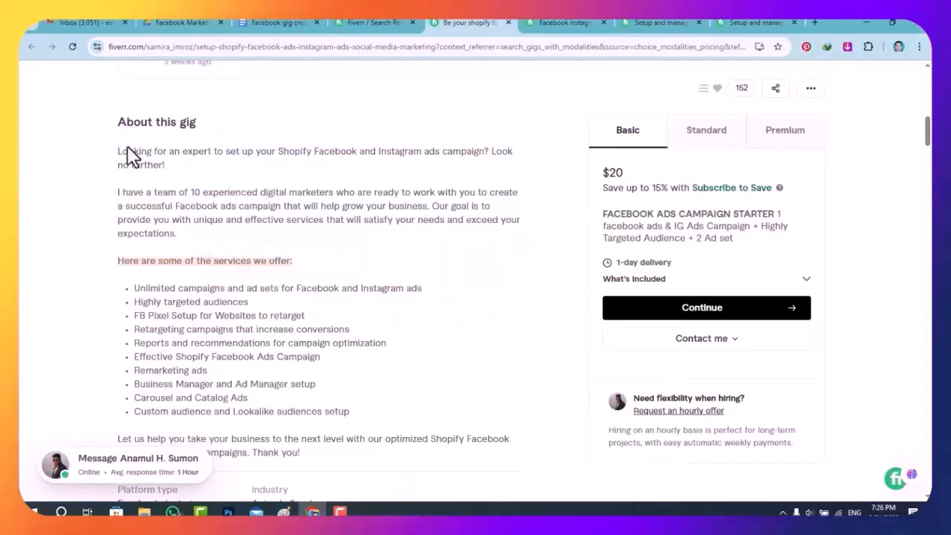
- Translate the document's Bengali paragraph about promoting a business through Facebook into English with Google Translate and copy the translation
left_click(277, 23)
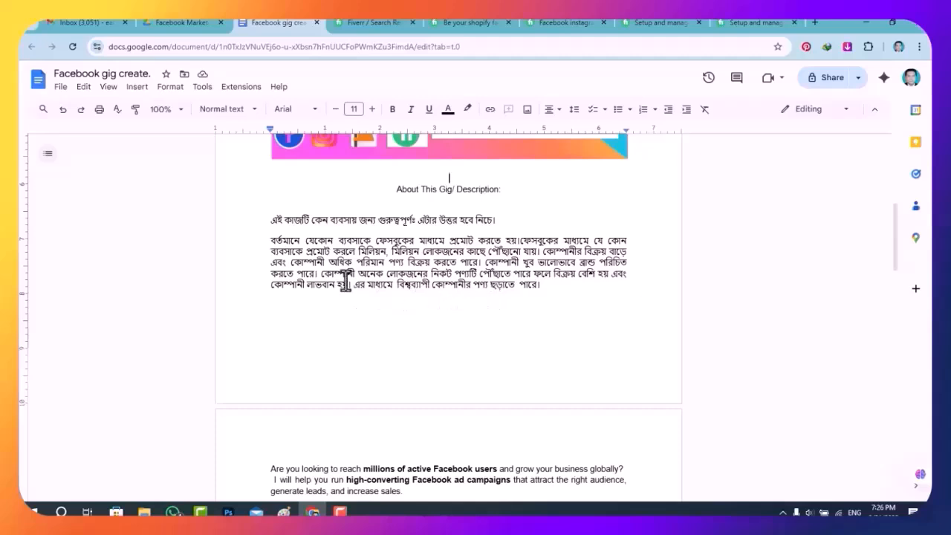
left_click_drag(267, 245, 553, 290)
key("ctrl+c")
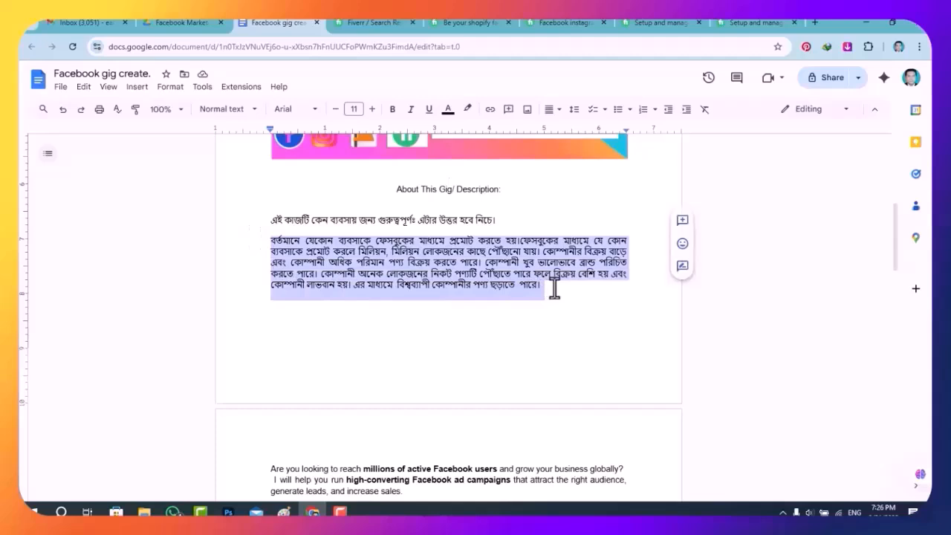
left_click(815, 23)
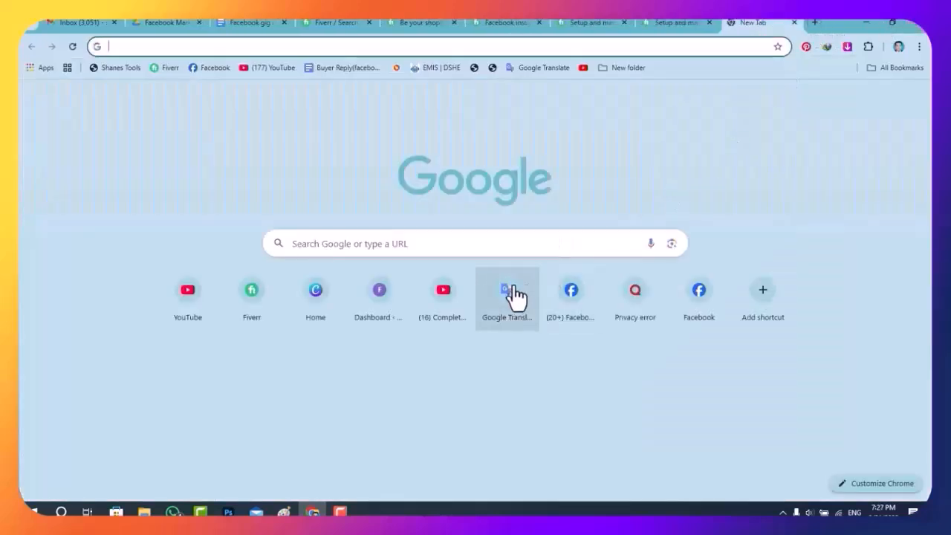
left_click(509, 297)
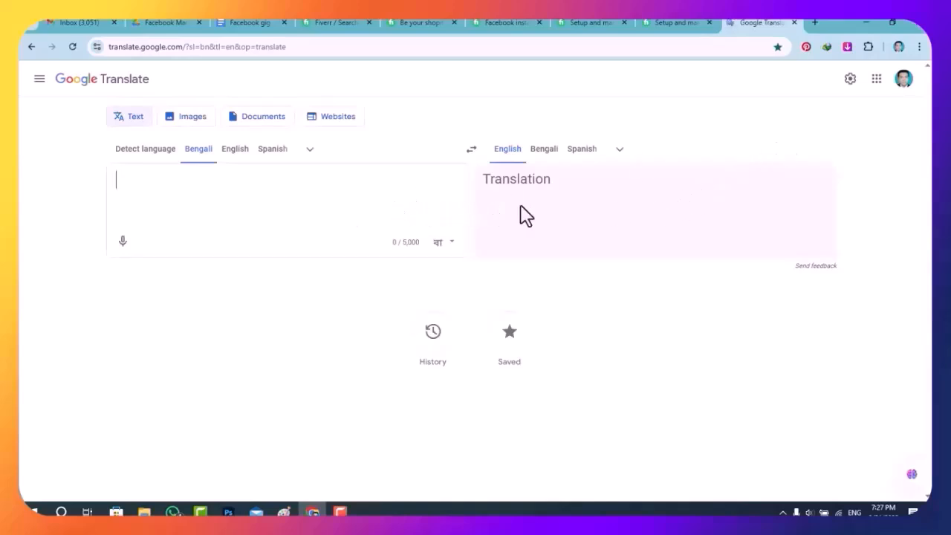
key("ctrl+v")
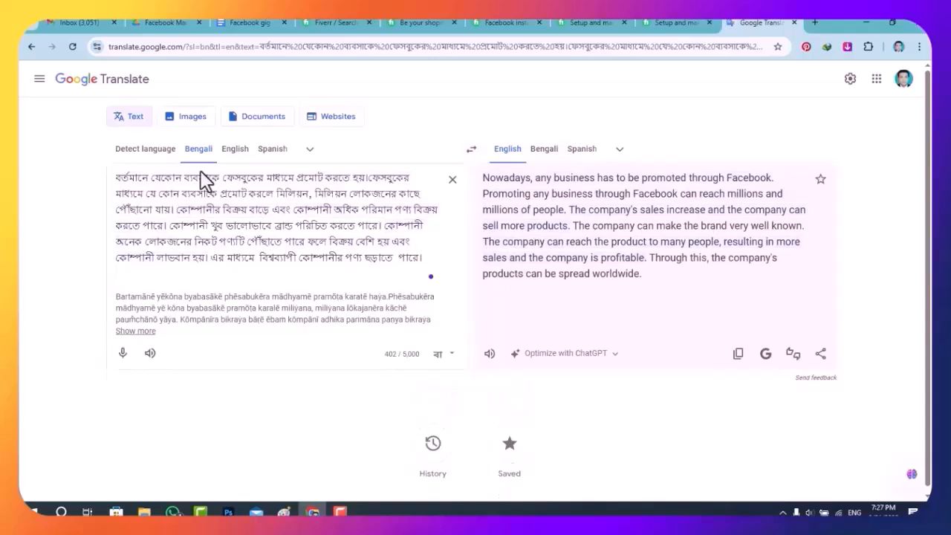
left_click(737, 357)
- Review the Bengali business-promotion paragraph and its English version in the "Facebook gig create." document
left_click(242, 22)
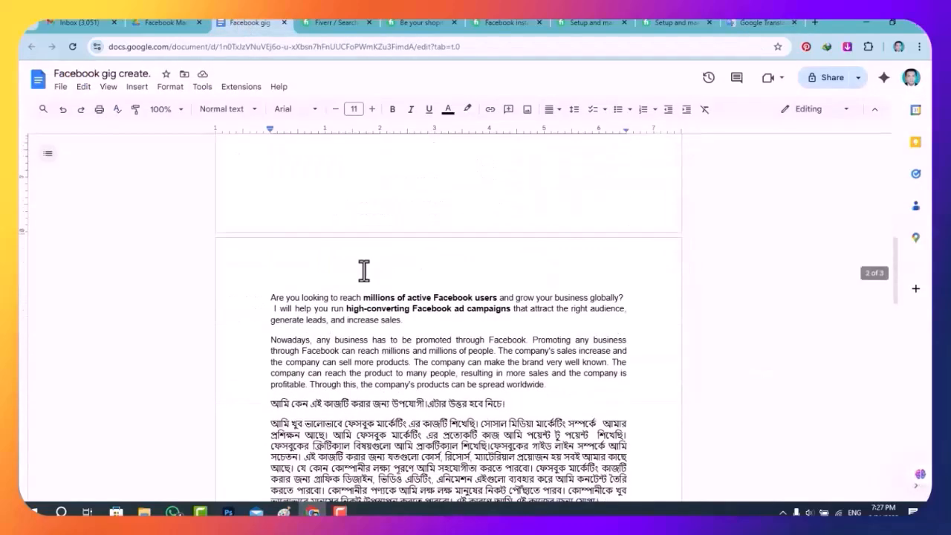
scroll(365, 271, "up", 2)
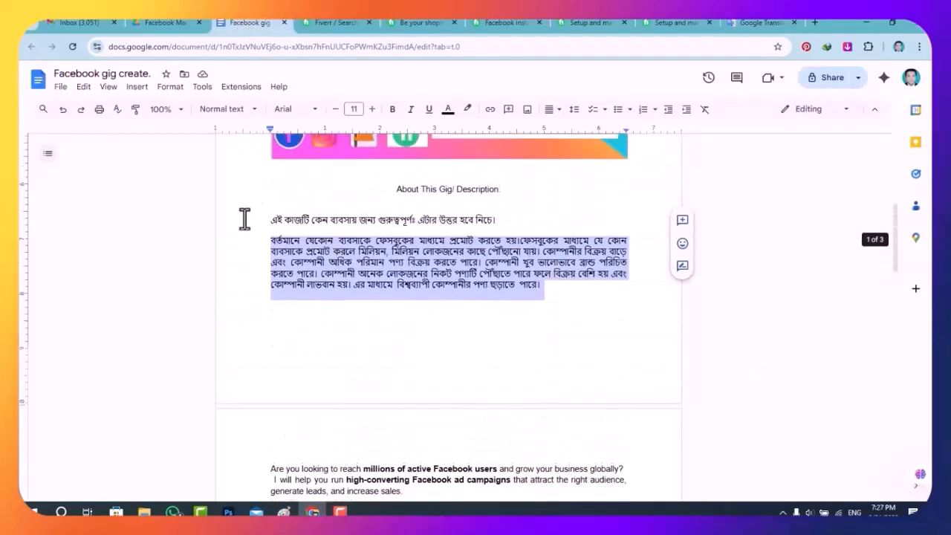
left_click(248, 242)
scroll(307, 308, "down", 5)
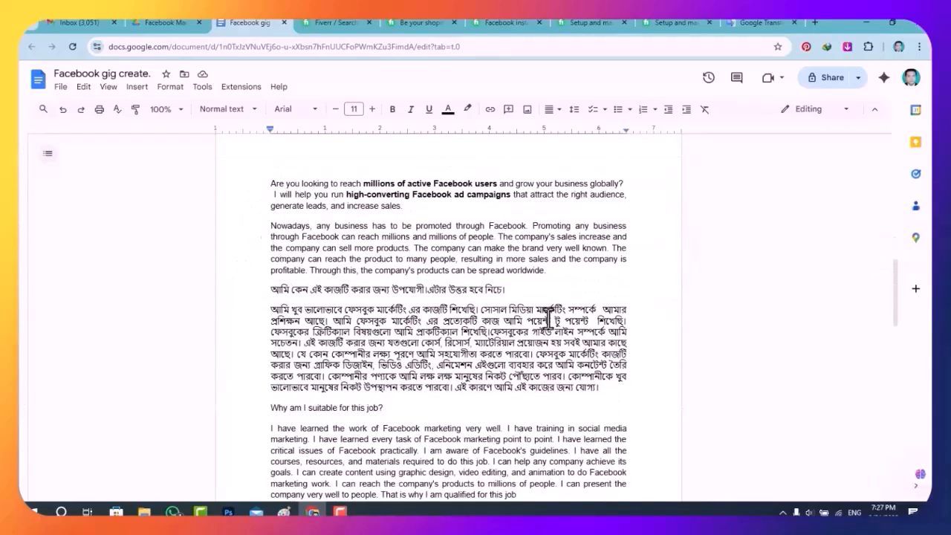
- Check the "Here are some of the services we offer" section on the Shopify Facebook ads manager gig
left_click(346, 23)
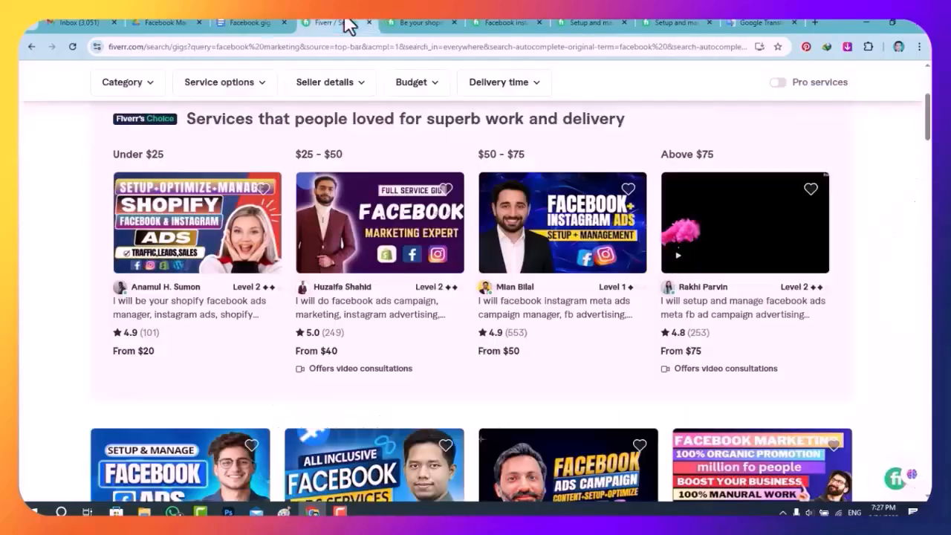
left_click(416, 22)
scroll(383, 225, "down", 1)
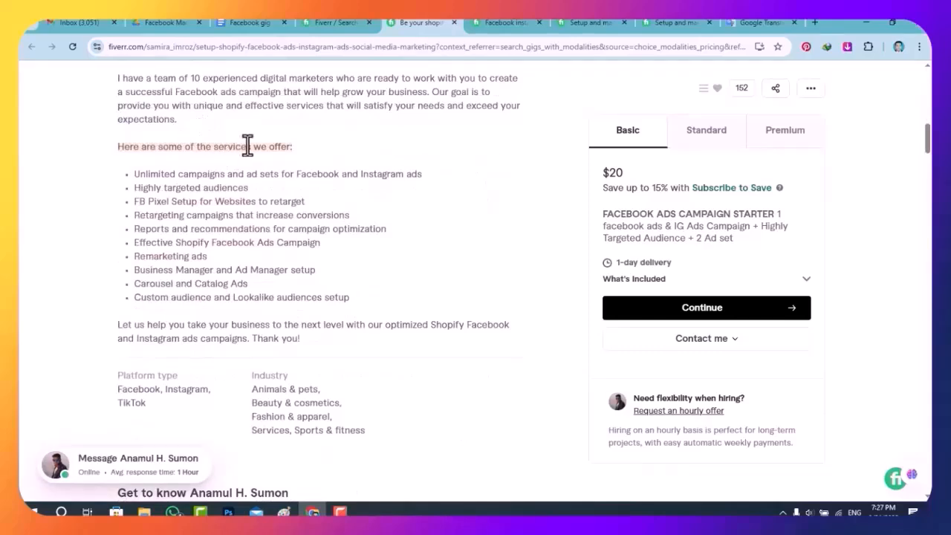
- Read the document's English introduction, the Bengali suitability paragraph and the "Why am I suitable for this job?" section
left_click(249, 22)
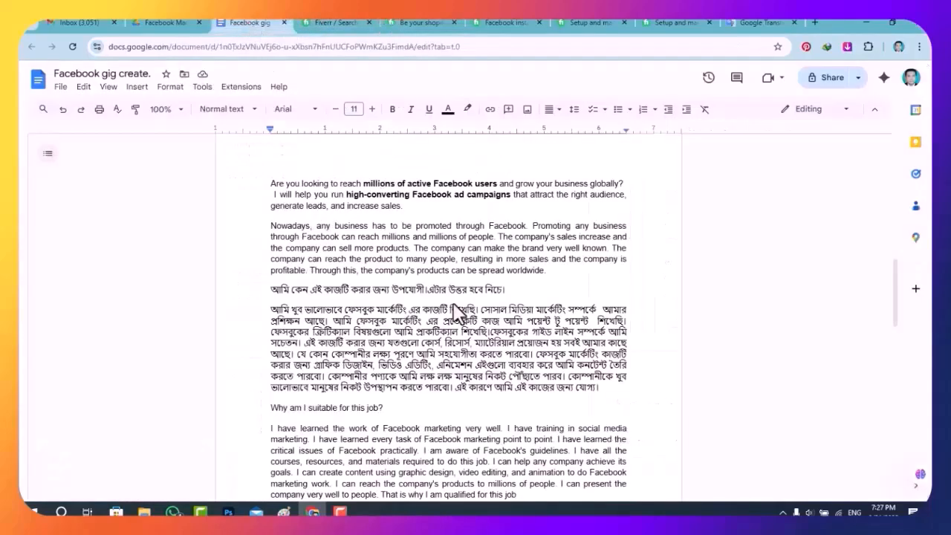
scroll(455, 312, "down", 3)
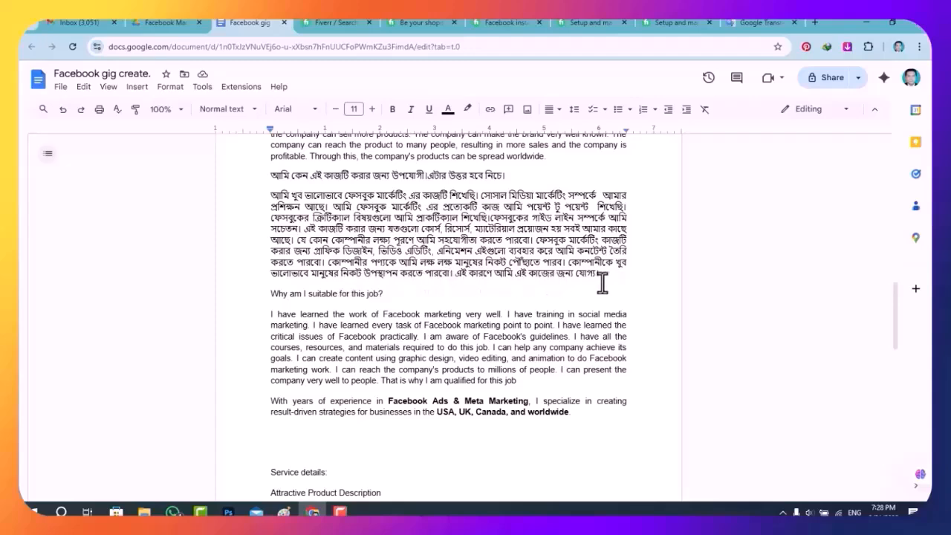
scroll(602, 281, "up", 3)
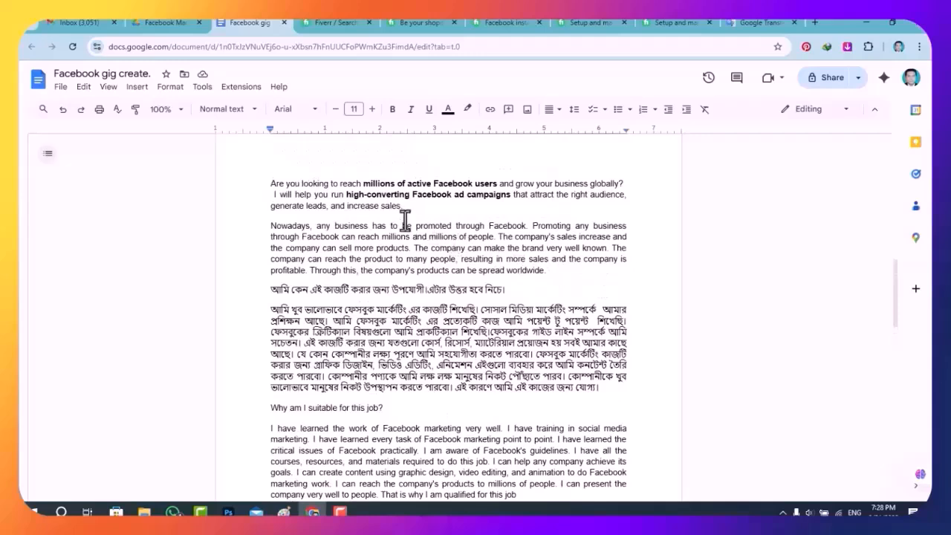
left_click_drag(256, 183, 265, 238)
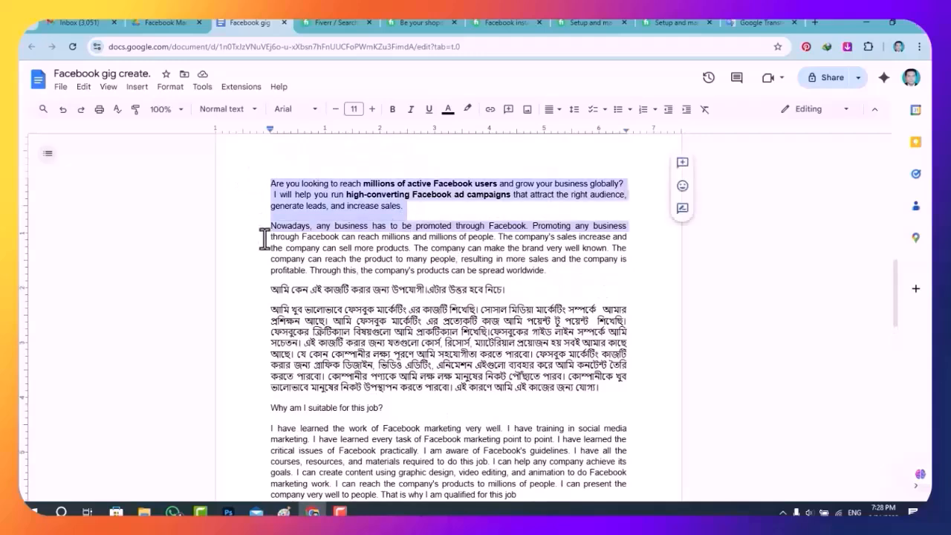
left_click(271, 306)
scroll(268, 304, "down", 1)
left_click_drag(271, 233, 586, 332)
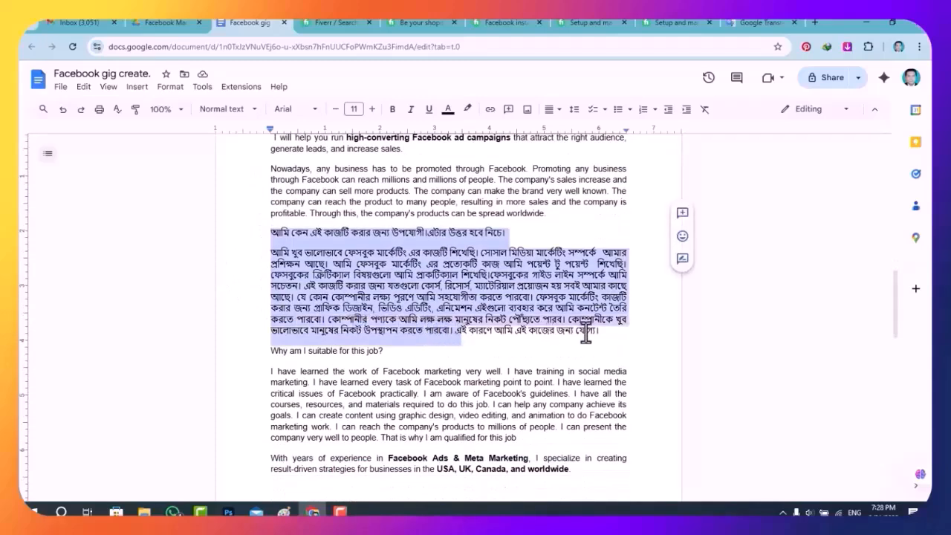
scroll(595, 351, "down", 2)
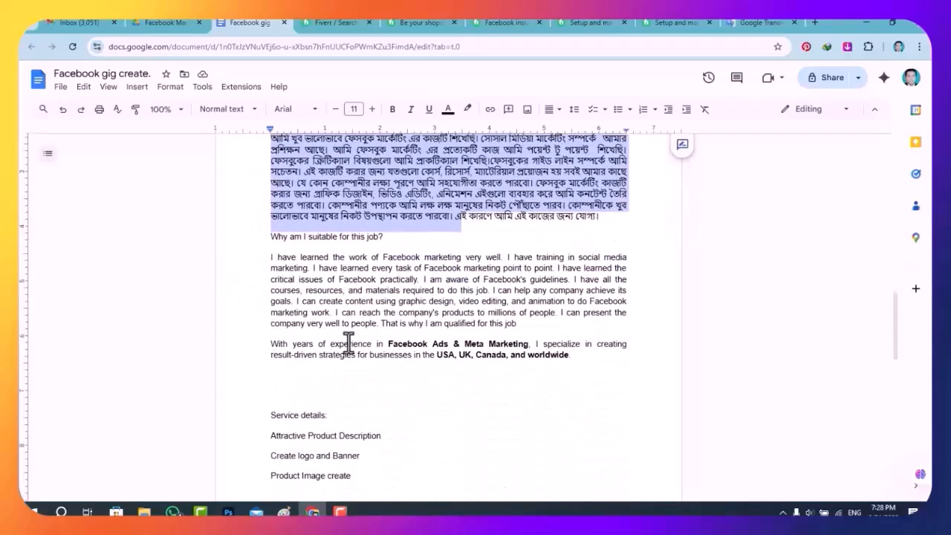
left_click(262, 259)
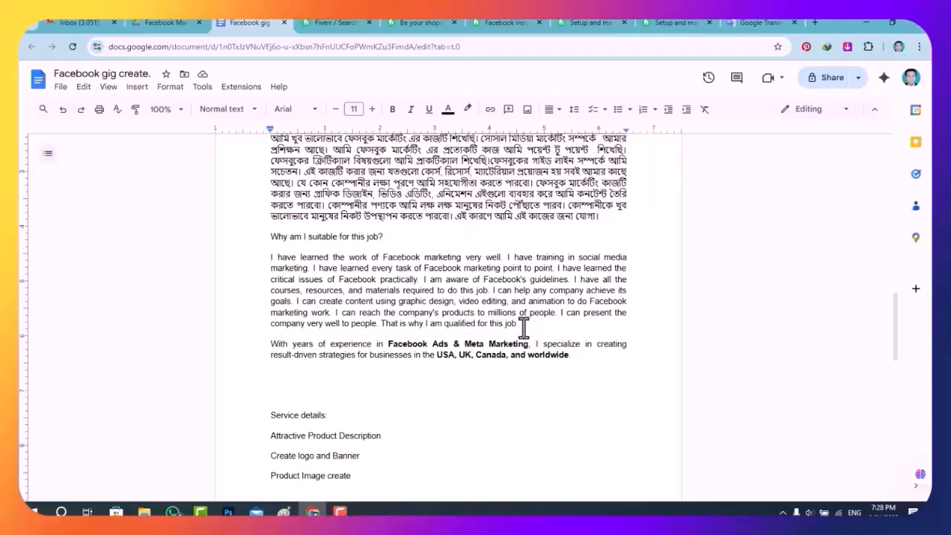
scroll(524, 327, "down", 1)
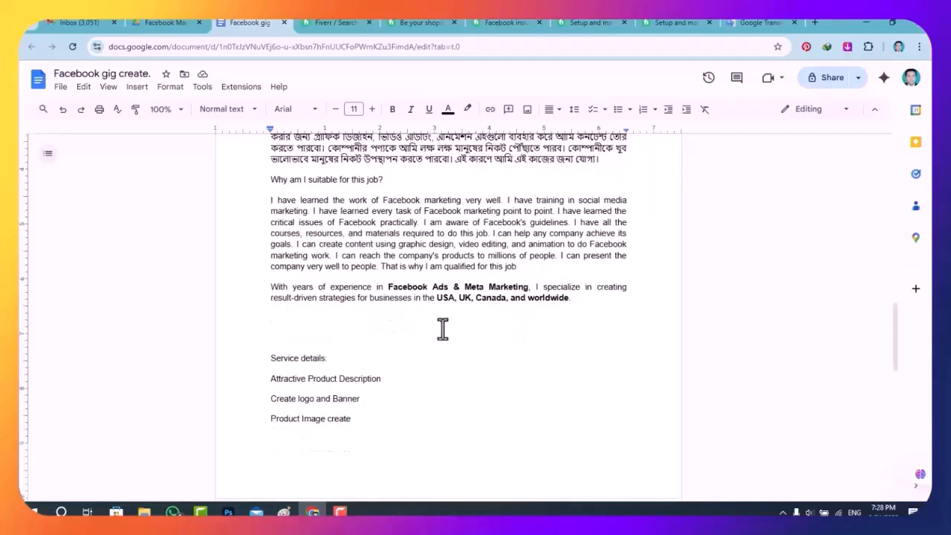
- Examine the bulleted services list on the Shopify Facebook ads manager gig and look over the other open Fiverr gigs
left_click(426, 22)
scroll(410, 135, "down", 3)
scroll(412, 142, "up", 3)
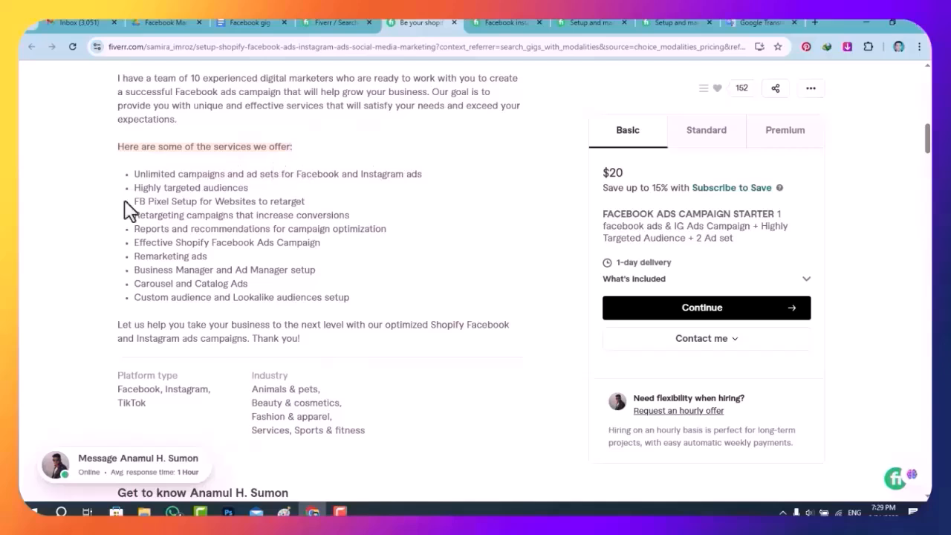
left_click_drag(123, 176, 187, 321)
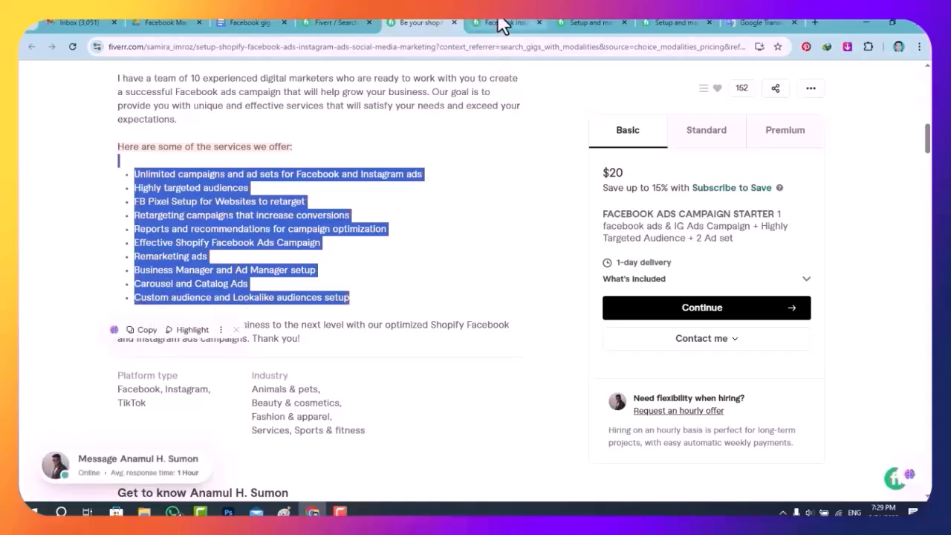
left_click(501, 21)
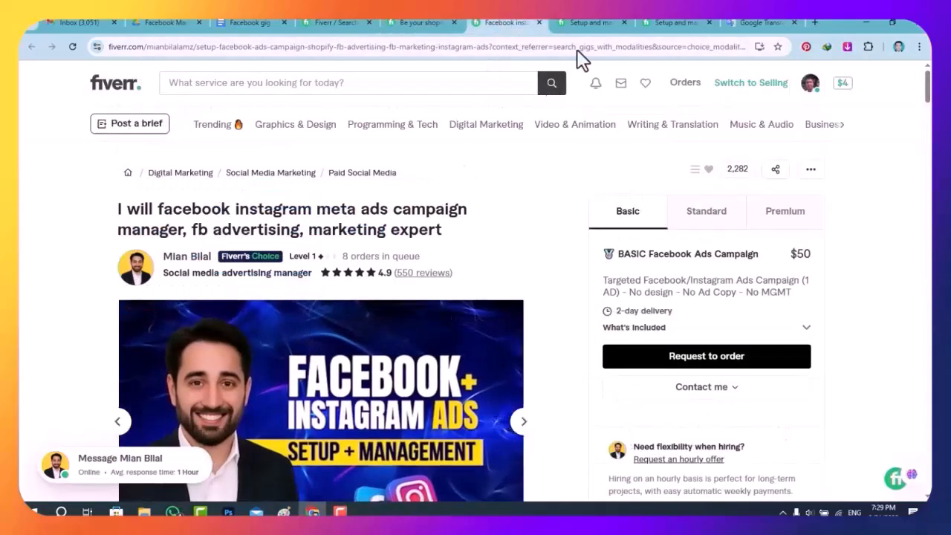
left_click(587, 22)
left_click(681, 23)
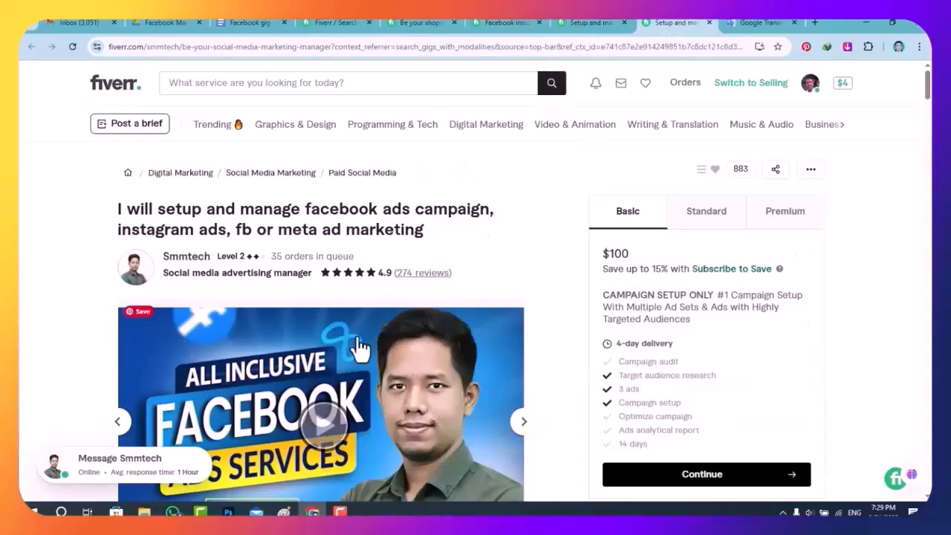
- Read the "Service details:" and "Service Speciality:" lists in the "Facebook gig create." document
left_click(256, 24)
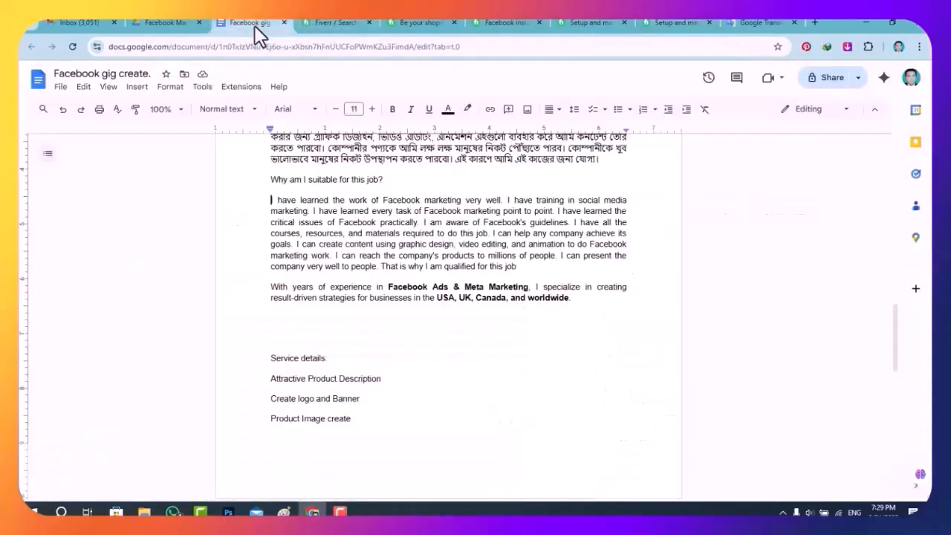
scroll(388, 368, "down", 2)
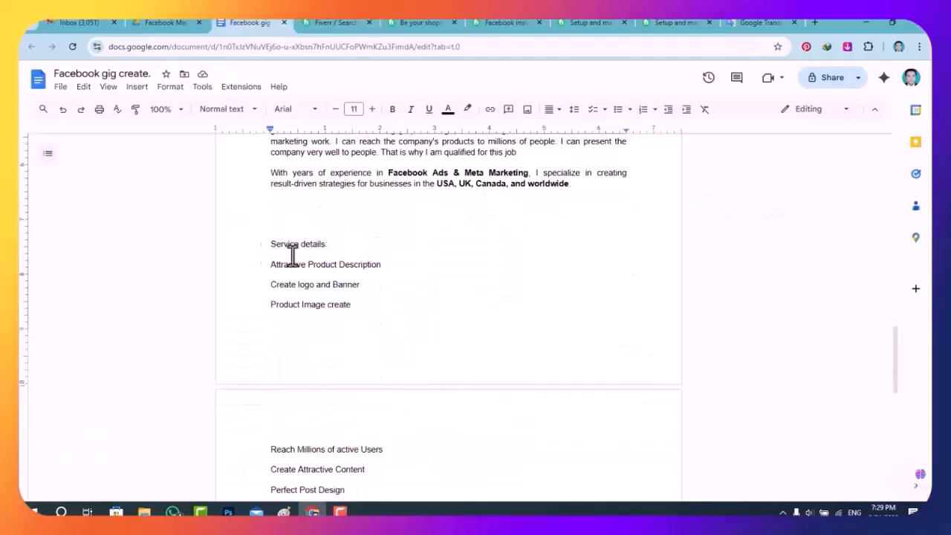
scroll(398, 275, "down", 1)
scroll(398, 276, "down", 3)
scroll(338, 357, "up", 2)
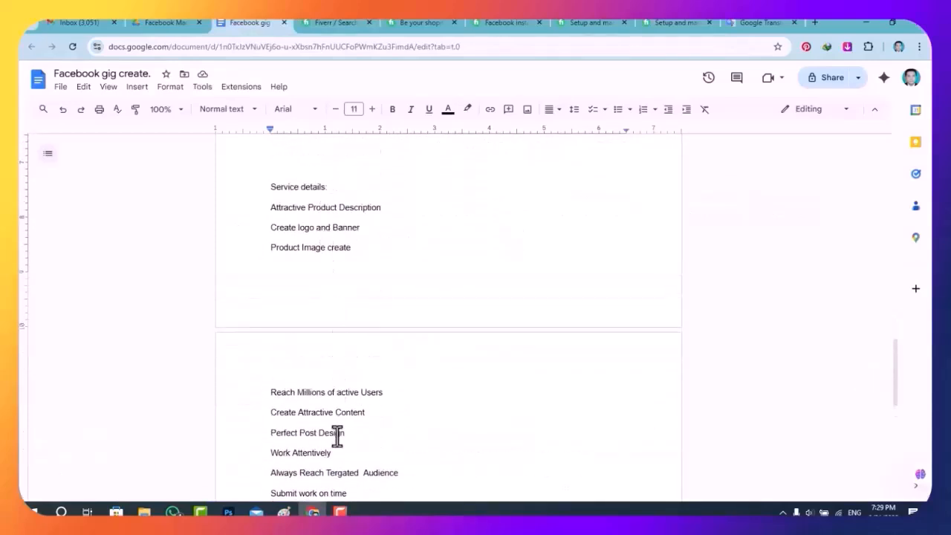
scroll(350, 469, "down", 2)
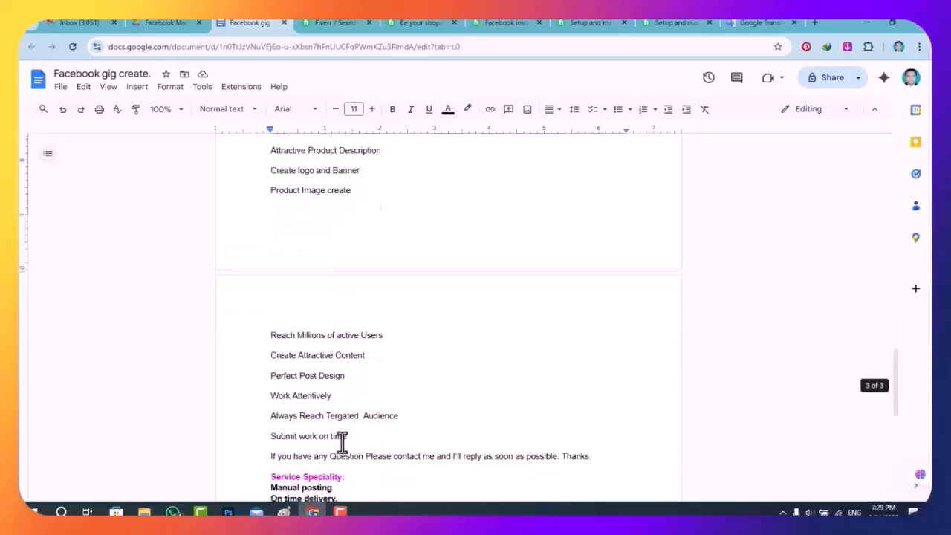
scroll(293, 480, "down", 3)
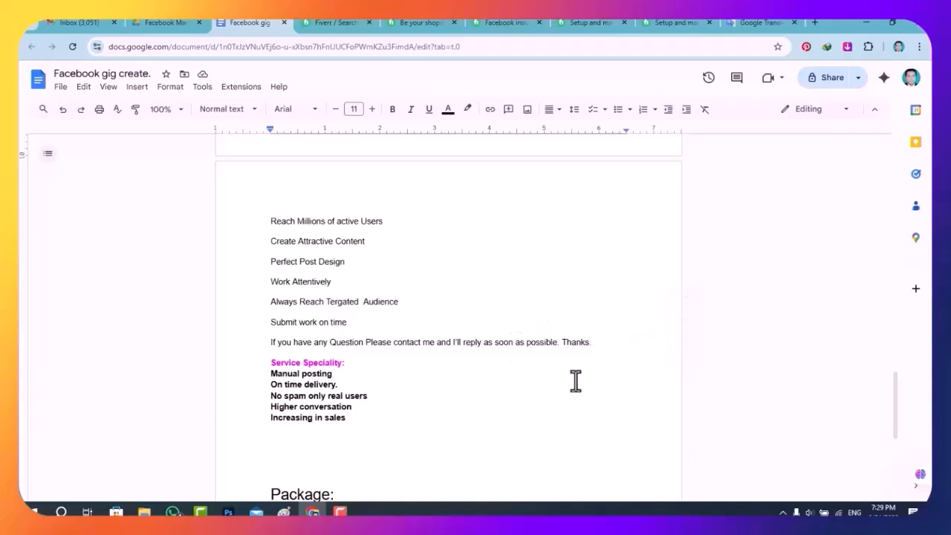
scroll(576, 381, "down", 2)
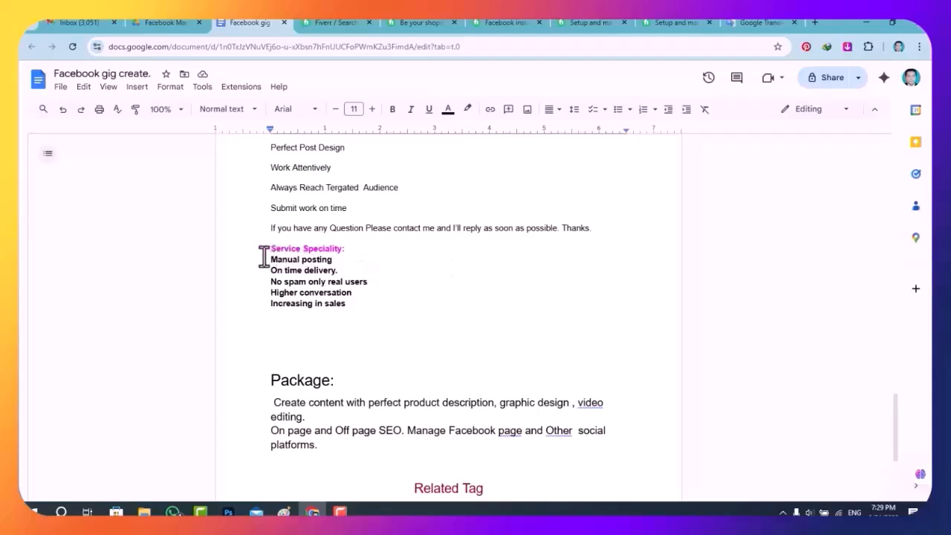
- Look through the open Fiverr gig pages again and return to the "Package:" section of the "Facebook gig create." document
left_click(444, 24)
left_click(511, 23)
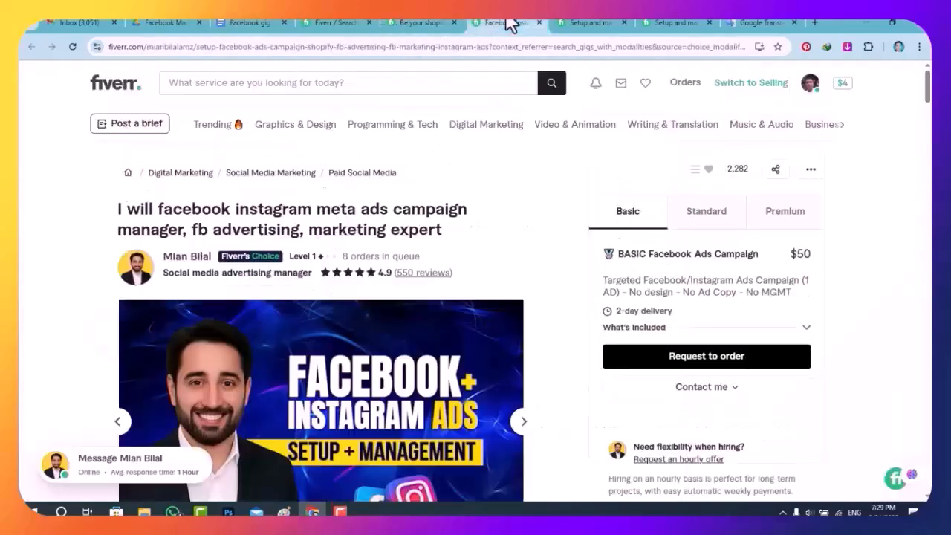
left_click(608, 25)
left_click(686, 22)
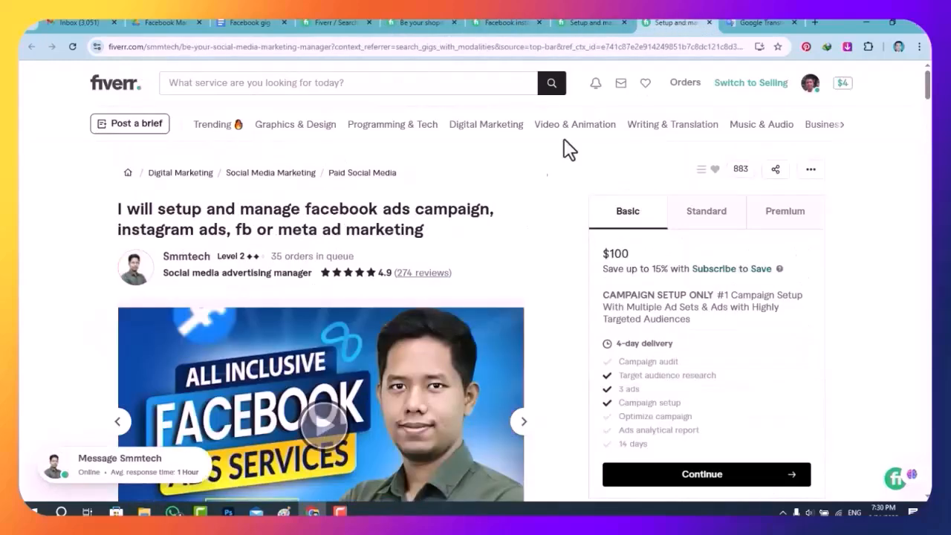
key("ctrl+3")
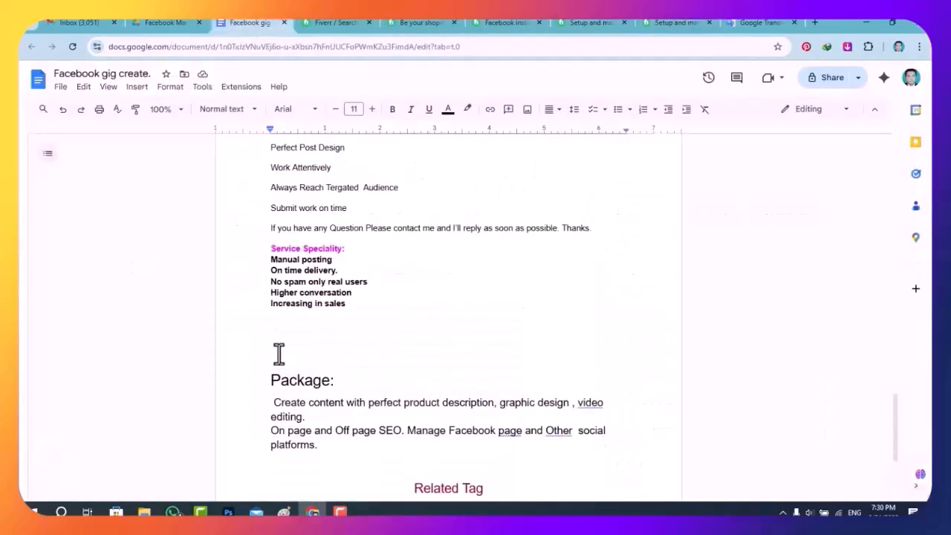
- Review the "Package:" text and "Related Tag" list in the document, comparing them with the open Fiverr gig pages
scroll(298, 334, "down", 1)
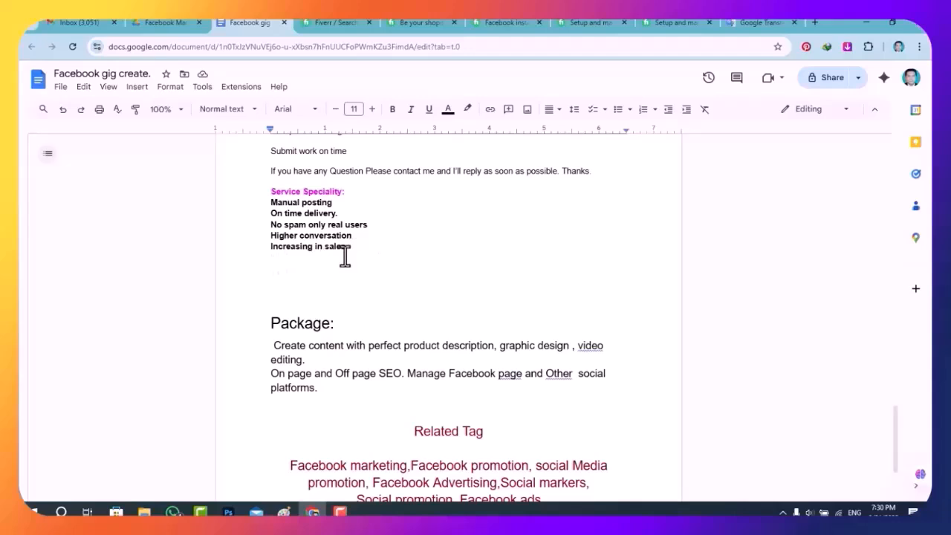
scroll(349, 283, "up", 1)
scroll(351, 312, "down", 2)
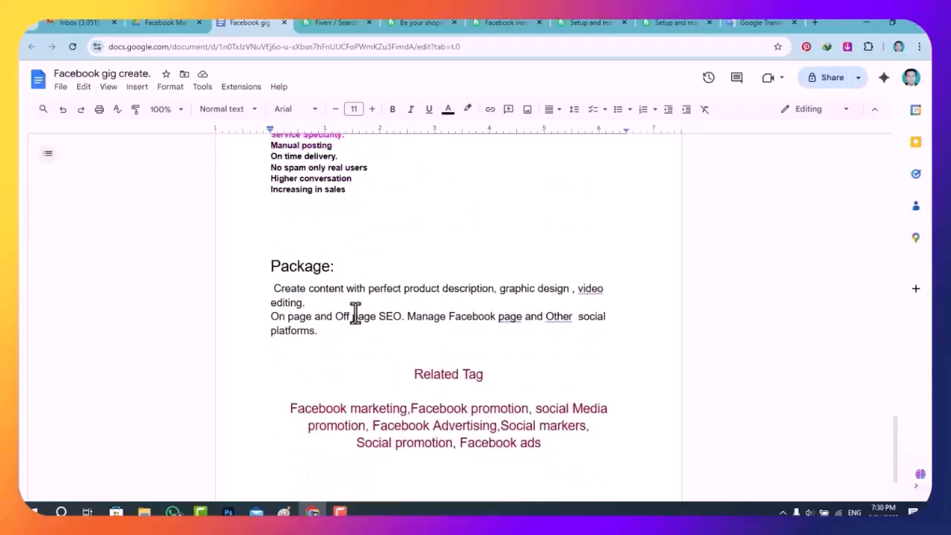
left_click(433, 24)
left_click(521, 23)
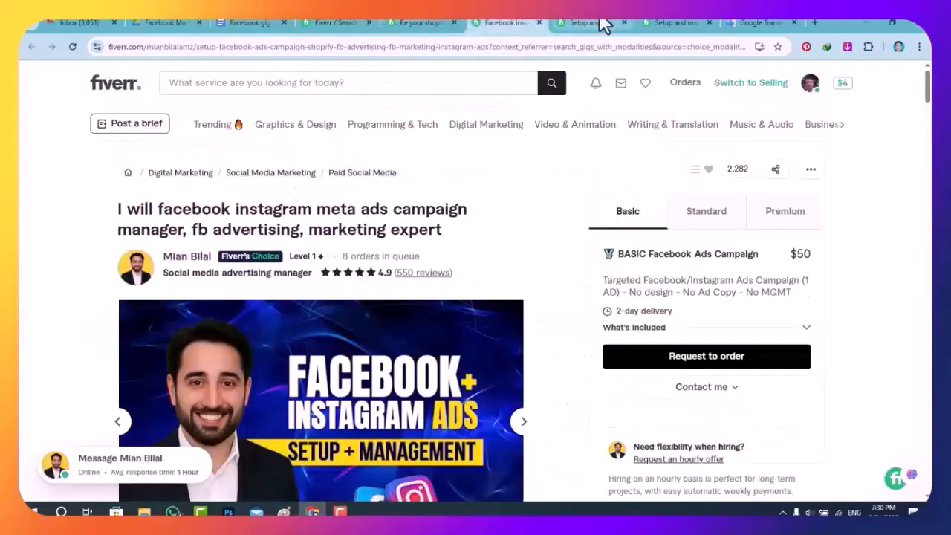
left_click(598, 24)
left_click(248, 23)
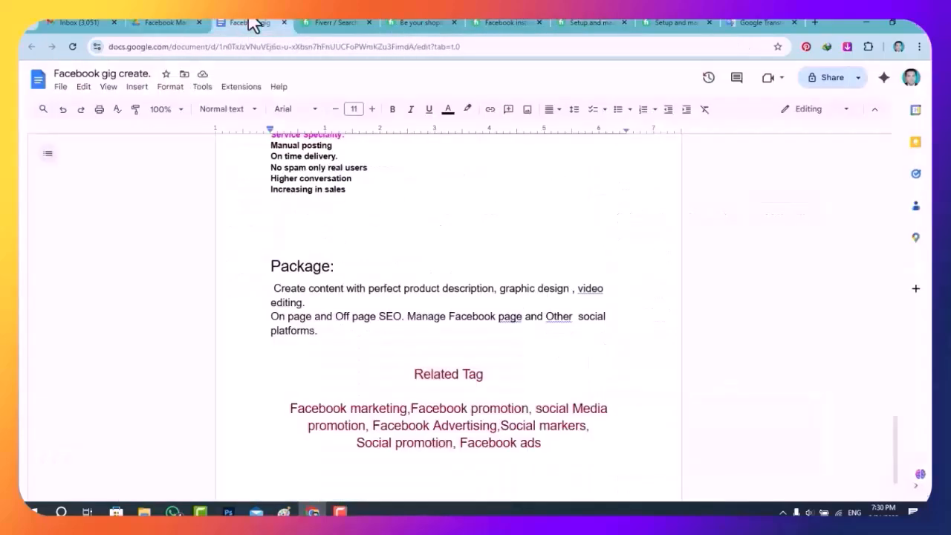
scroll(318, 364, "down", 1)
left_click_drag(267, 233, 330, 278)
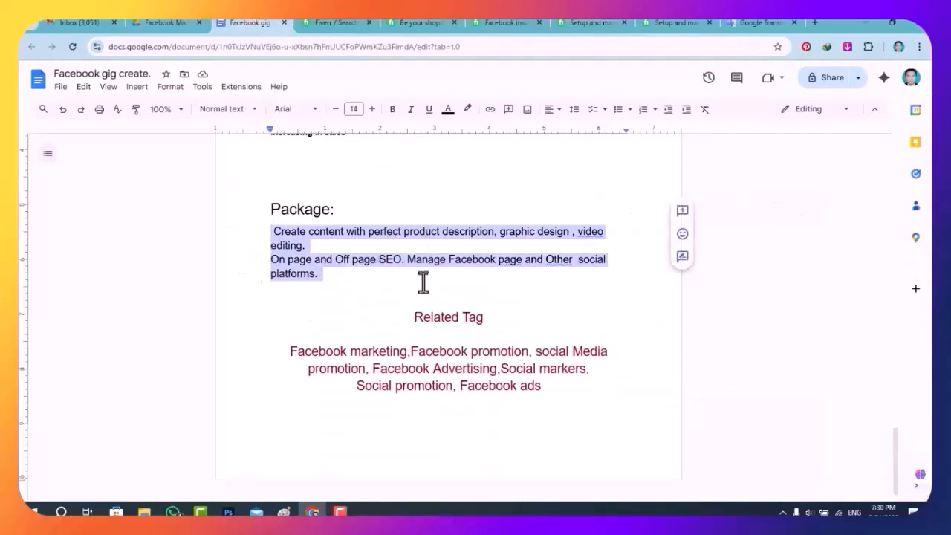
left_click(357, 286)
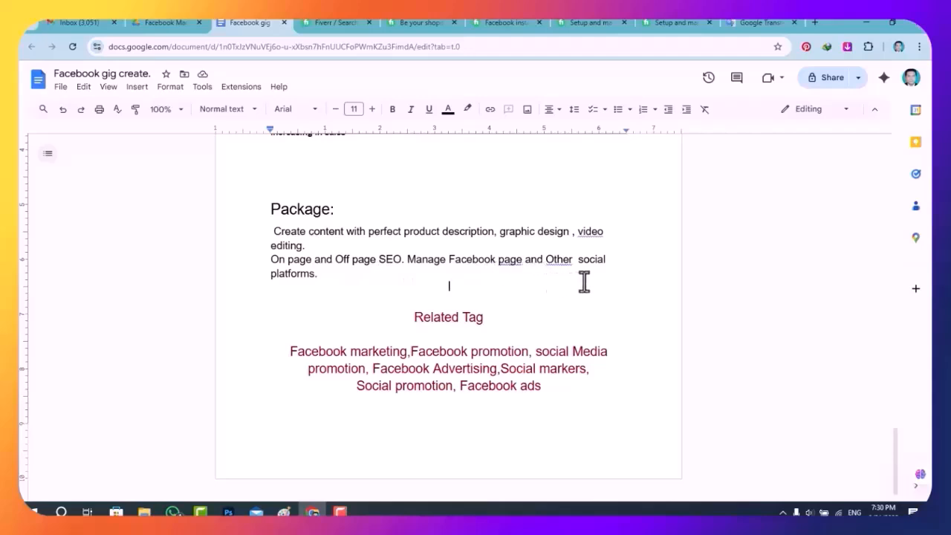
- Accept the grammar suggestions "other" and "pages" in the second sentence group of the "Package:" section
left_click(558, 262)
right_click(558, 261)
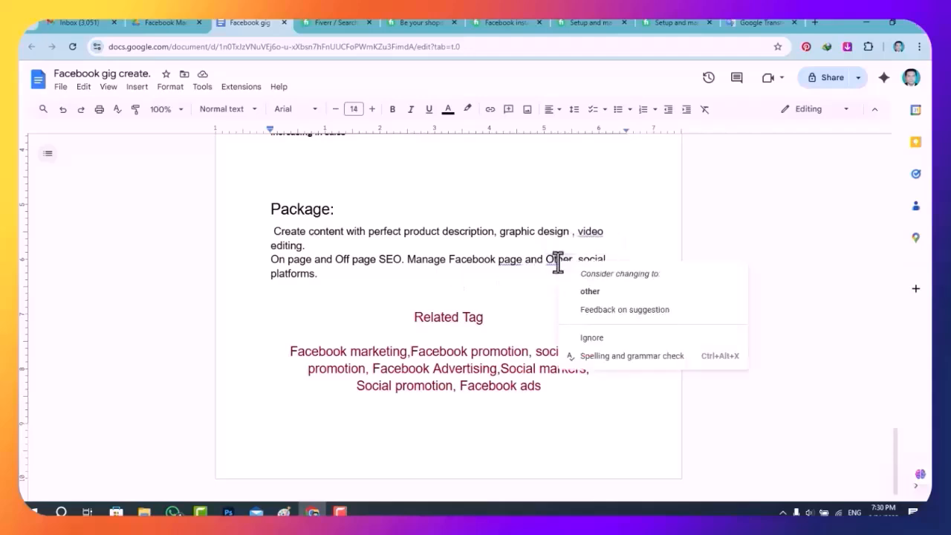
left_click(588, 292)
mouse_move(505, 266)
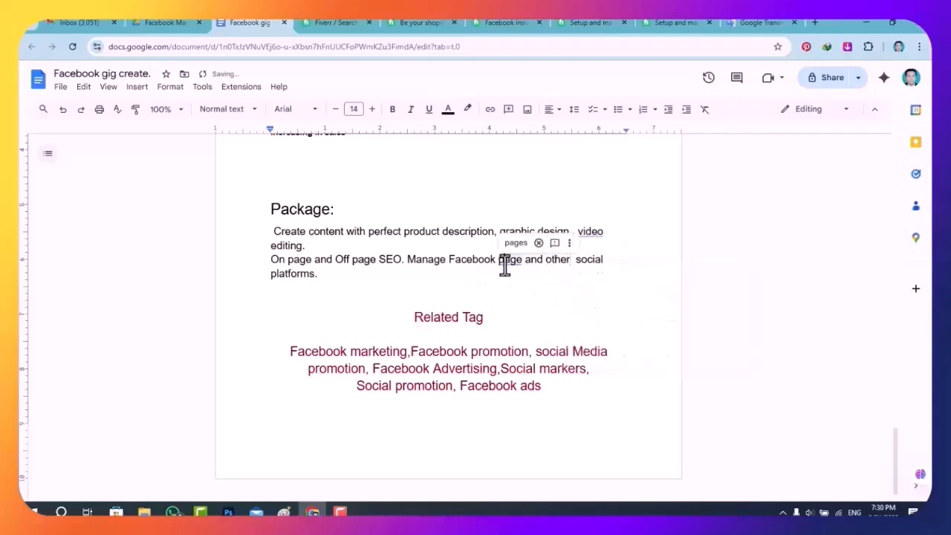
left_click(515, 244)
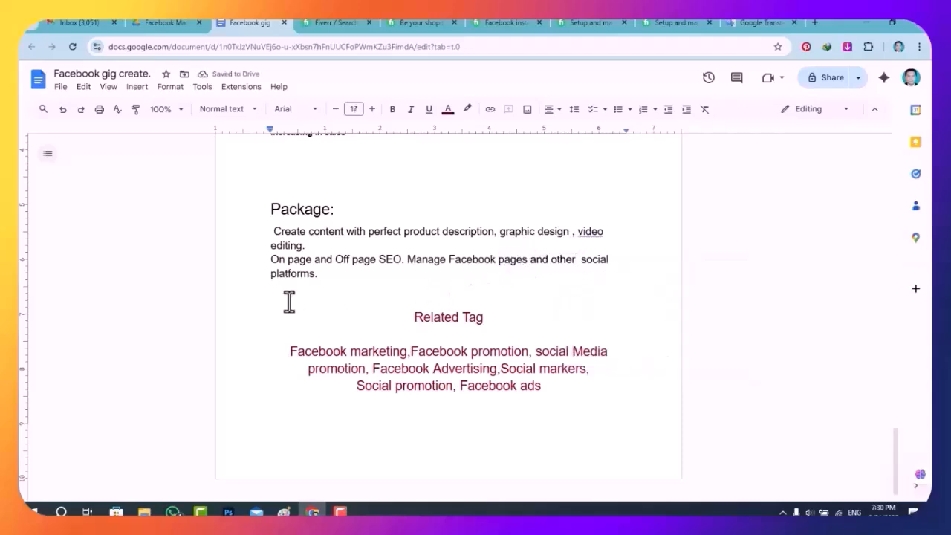
- Look over the open Fiverr gigs' images and packages, and return through the "Facebook gig create." document to its beginning
scroll(402, 305, "down", 1)
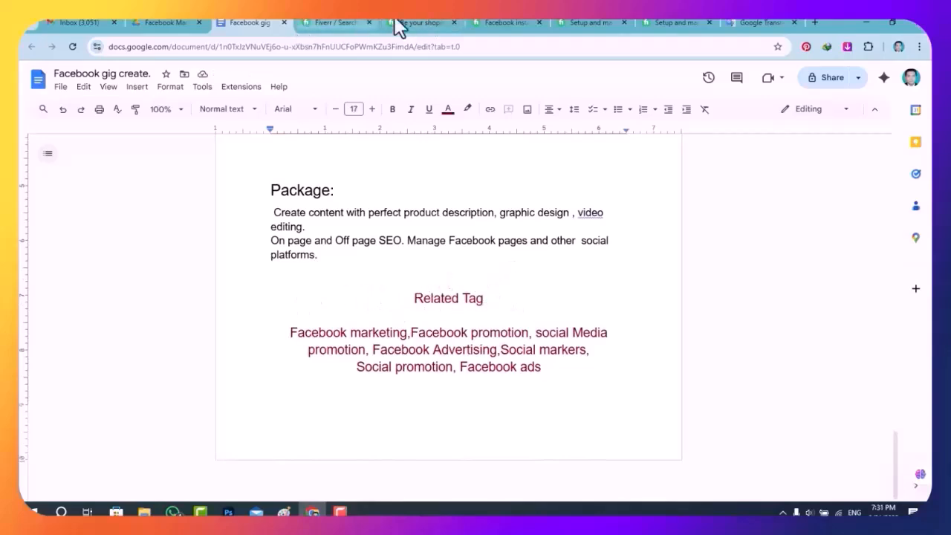
left_click(435, 24)
scroll(356, 312, "down", 2)
key("ctrl+Tab")
scroll(283, 272, "up", 10)
scroll(315, 251, "up", 5)
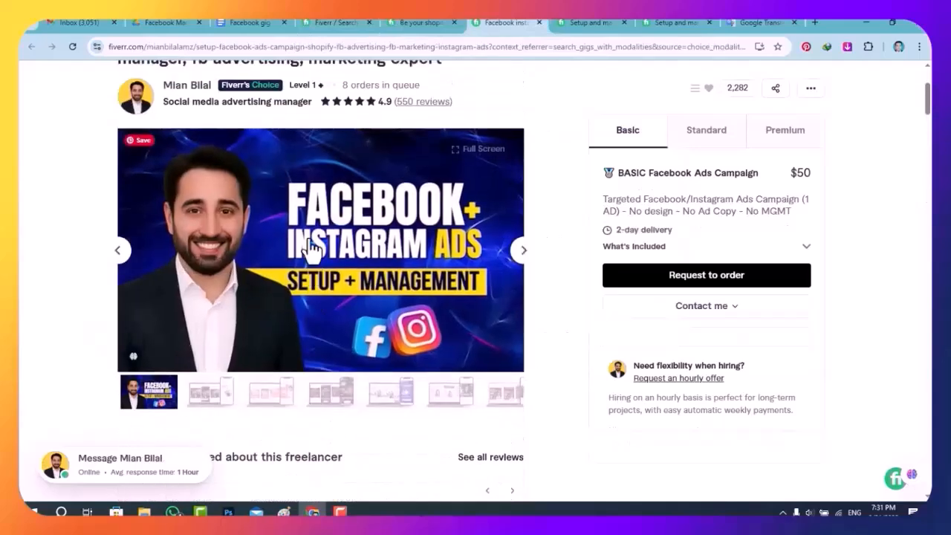
left_click(216, 21)
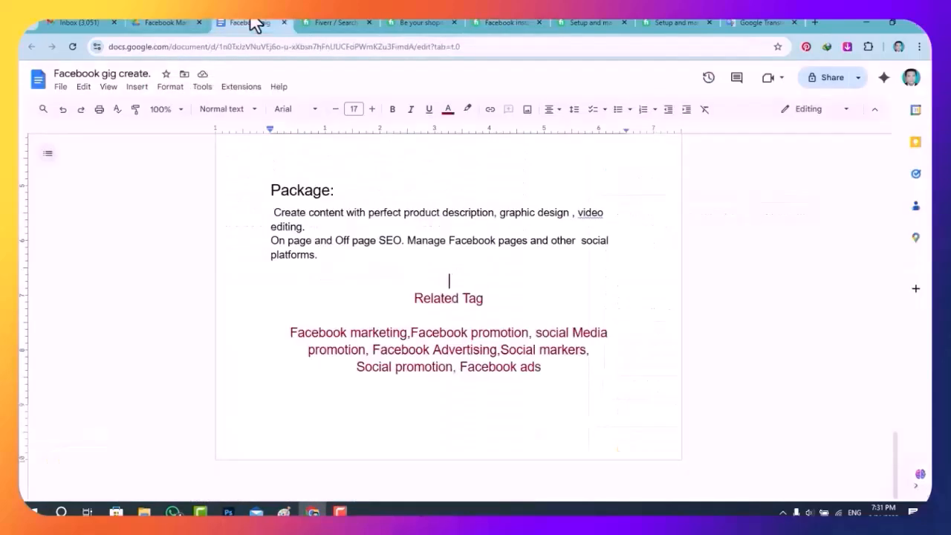
scroll(375, 327, "up", 8)
scroll(376, 327, "up", 15)
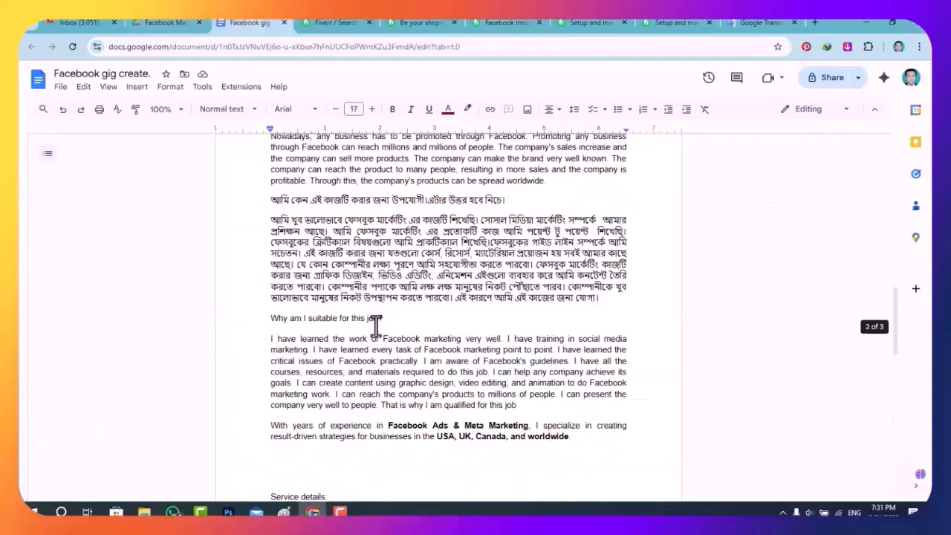
scroll(375, 327, "up", 3)
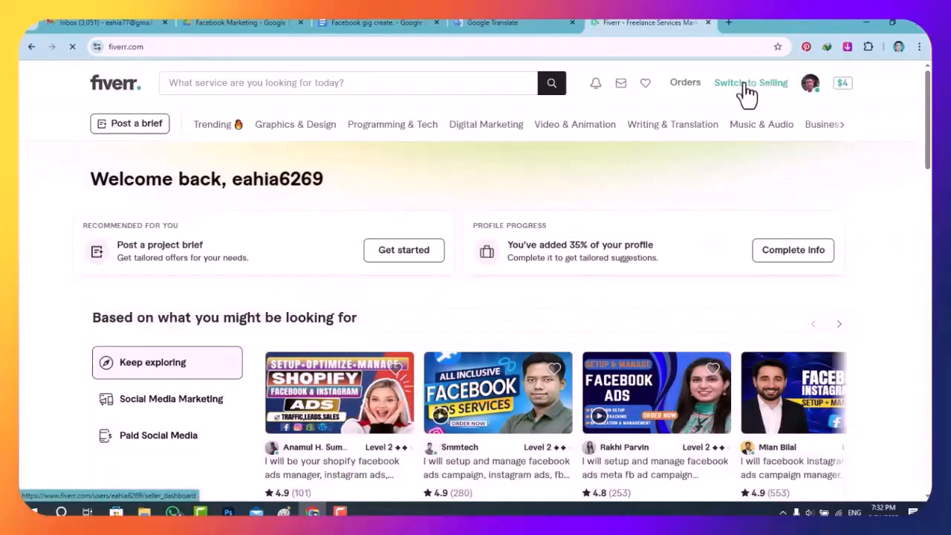
- Switch the Fiverr account to selling and open the new gig form at its Overview stage
left_click(744, 84)
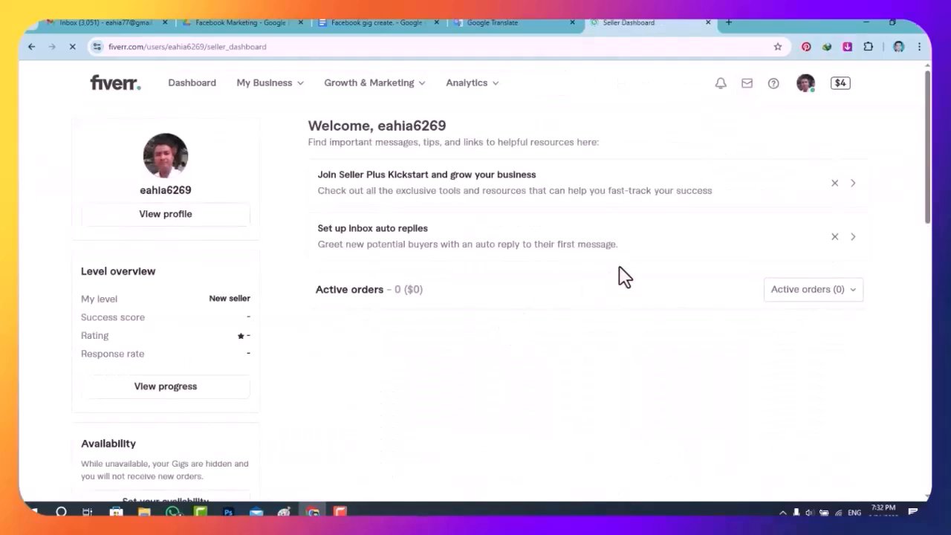
left_click(304, 96)
left_click(264, 154)
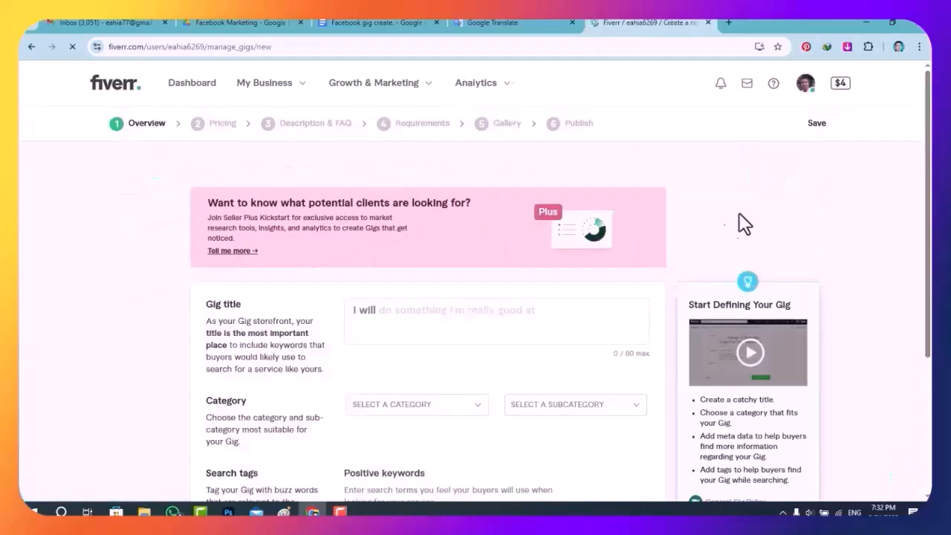
scroll(514, 255, "down", 2)
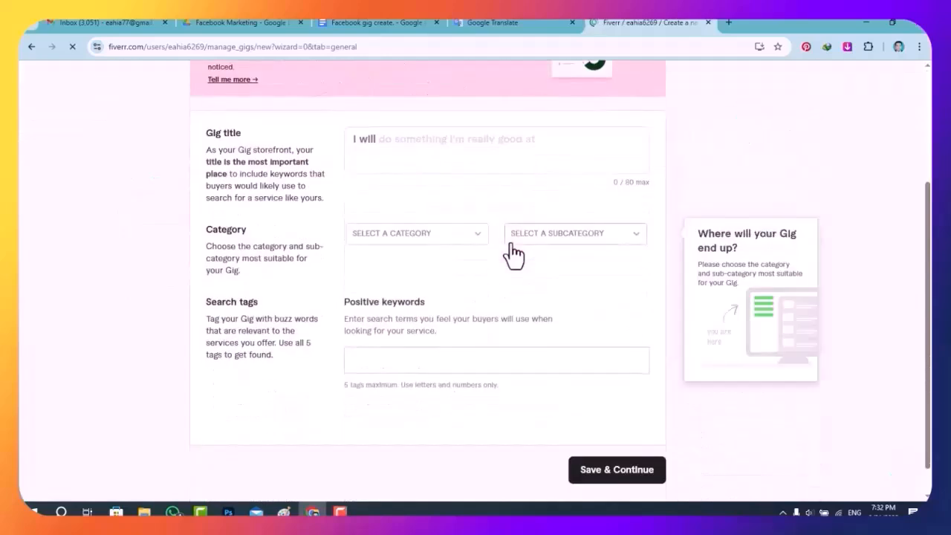
scroll(513, 254, "up", 1)
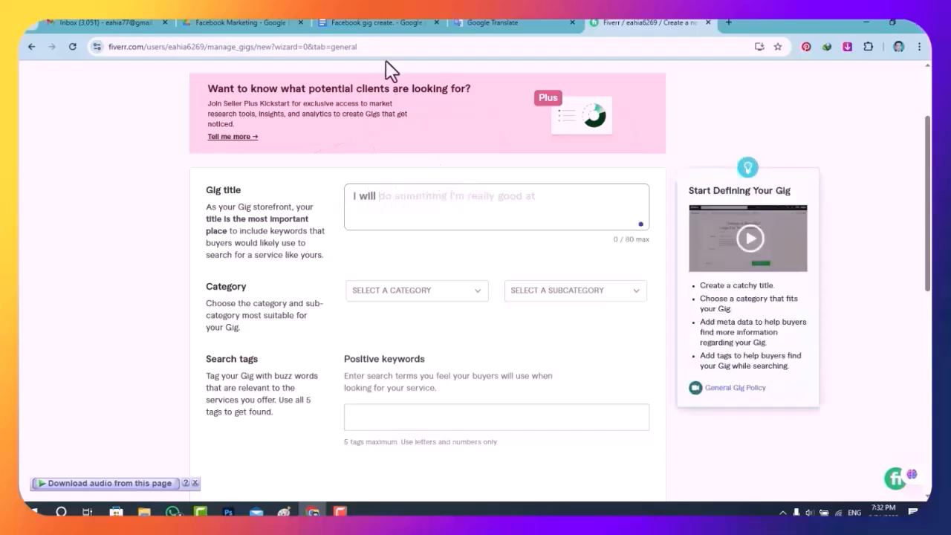
- Copy the title "I will provide expert Facebook marketing services for USA, UK, and Canadian businesses." from the document into Fiverr's gig title
left_click(349, 23)
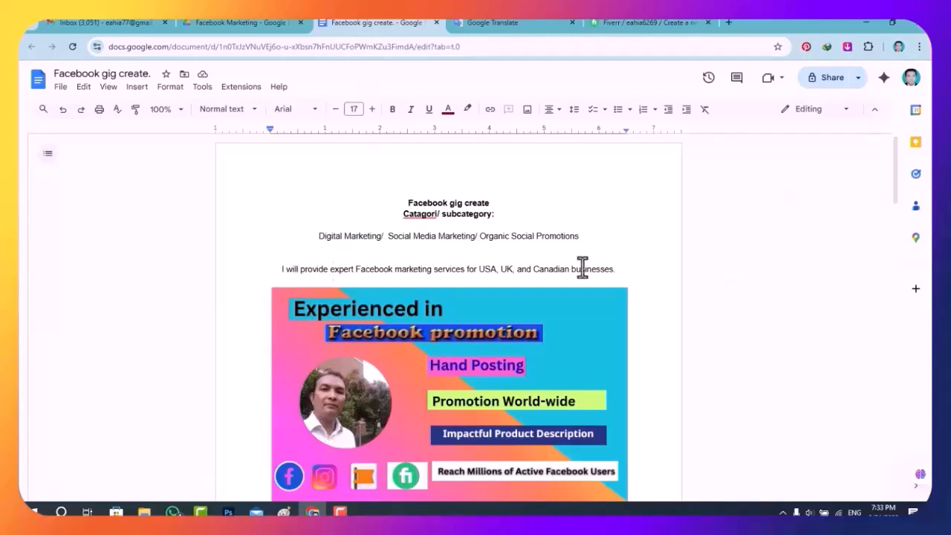
left_click(405, 278)
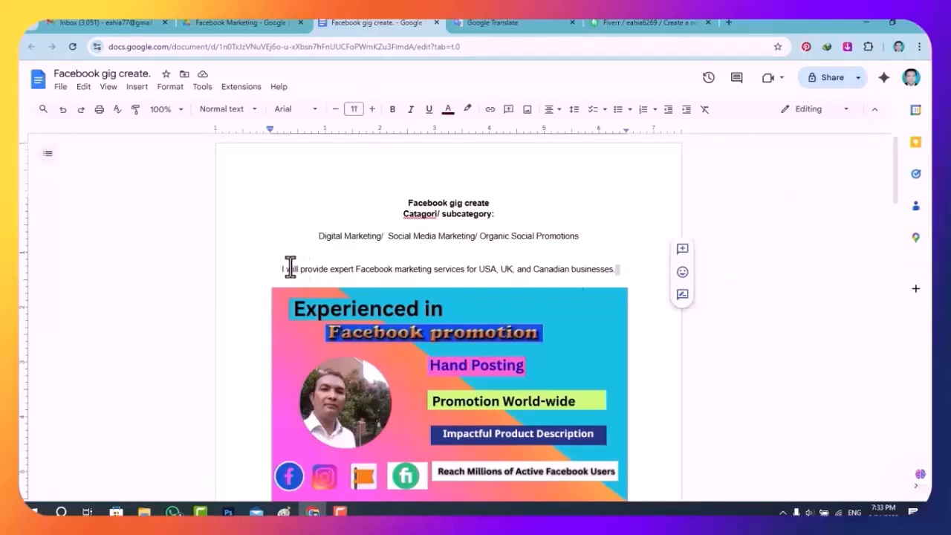
left_click_drag(275, 270, 618, 279)
key("ctrl+c")
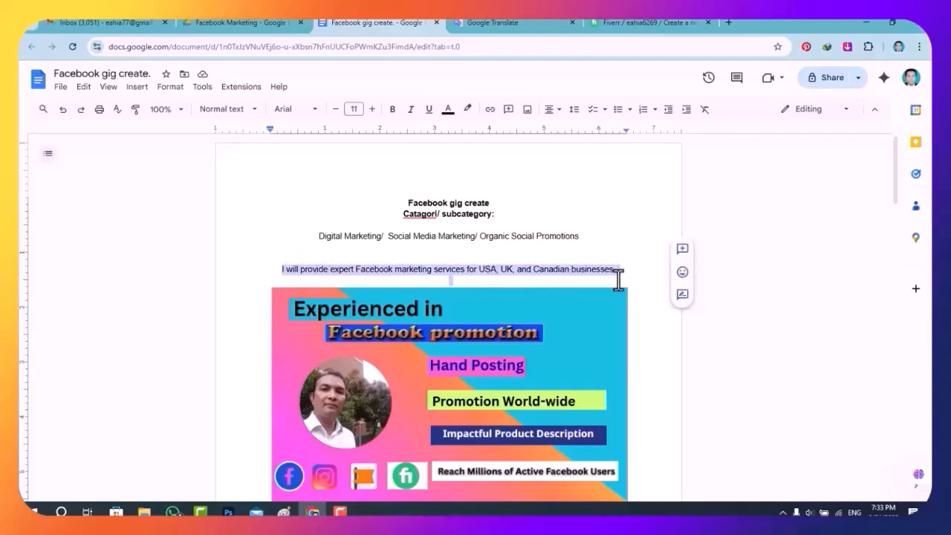
left_click(669, 22)
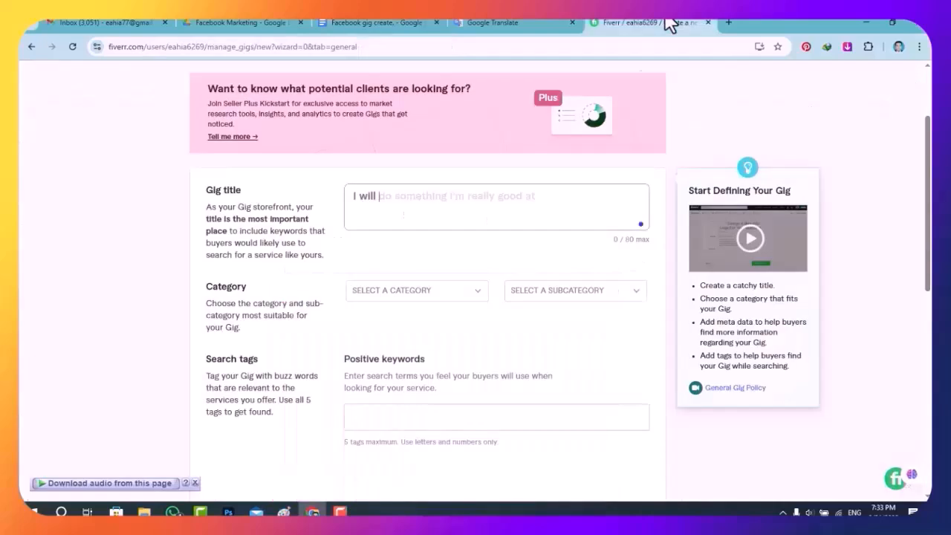
left_click(373, 196)
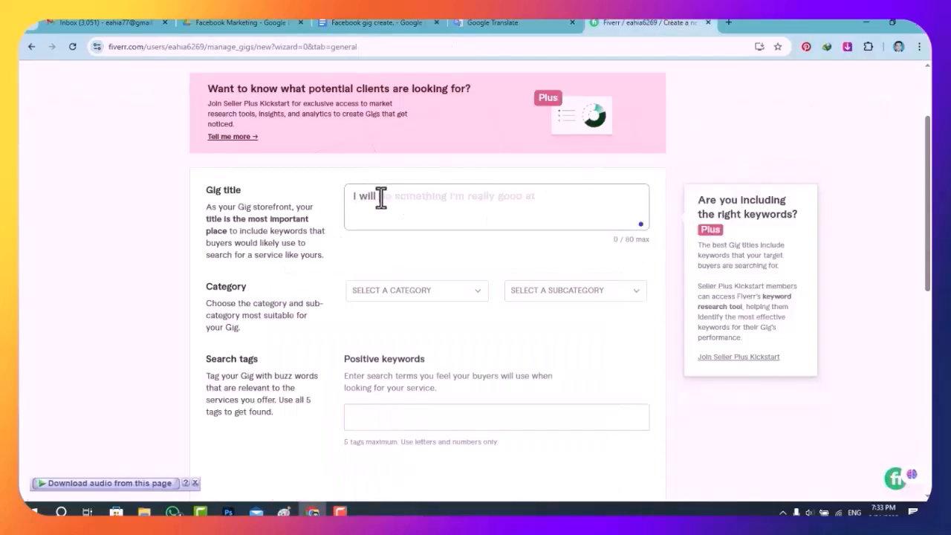
key("ctrl+v")
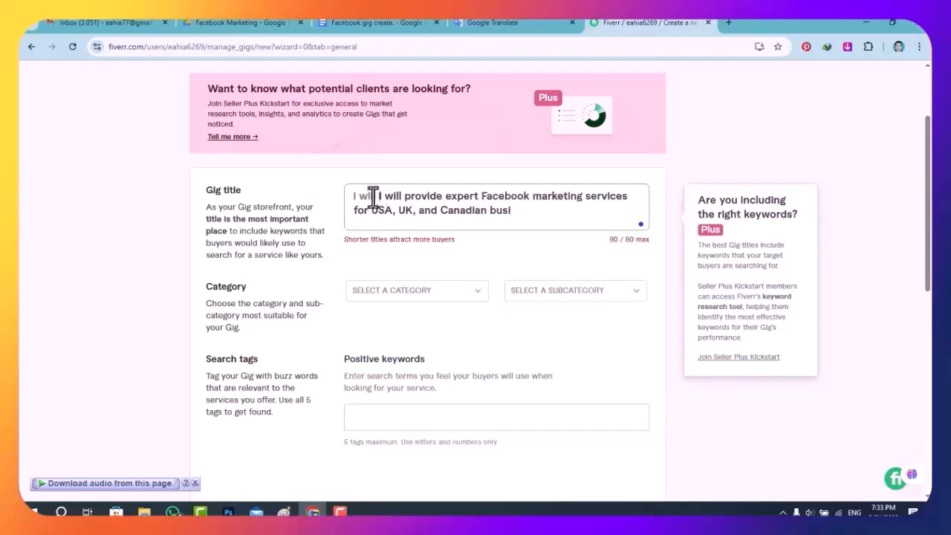
- Replace the duplicated "I will" in the pasted gig title with "do"
left_click(401, 195)
key("BackSpace")
key("BackSpace")
key("BackSpace")
key("BackSpace")
key("BackSpace")
key("BackSpace")
key("BackSpace")
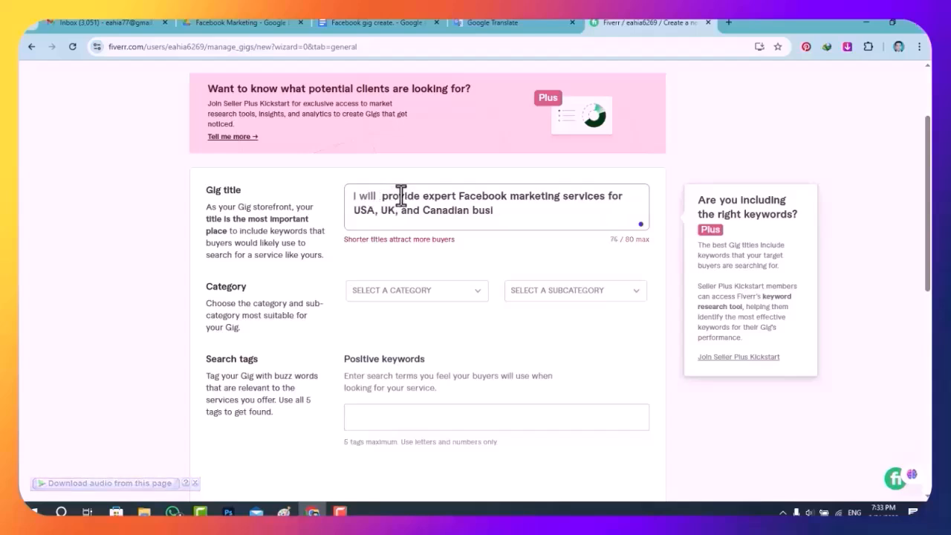
type("do")
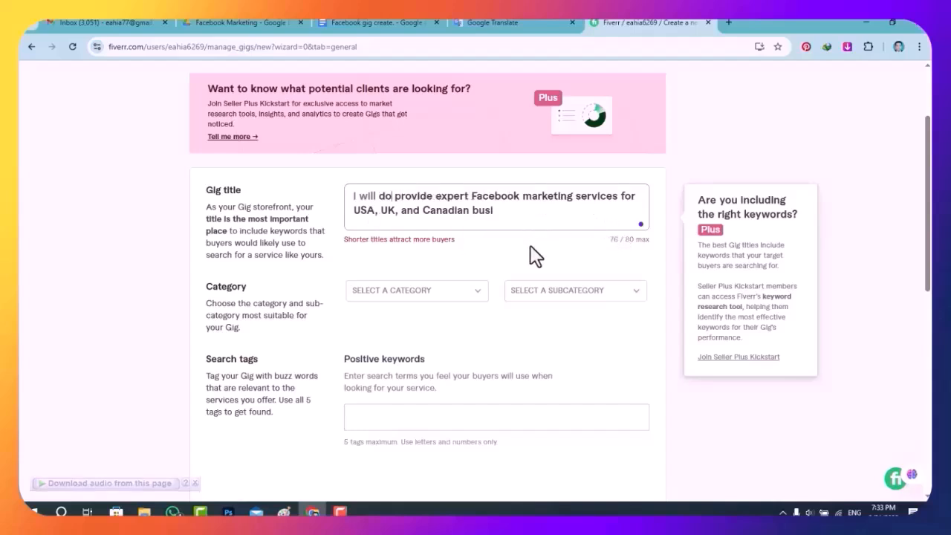
- Shorten the gig title to "do provide expert Facebook marketing services for USA"
key("BackSpace")
key("BackSpace")
key("BackSpace")
key("BackSpace")
key("BackSpace")
key("BackSpace")
key("BackSpace")
key("BackSpace")
key("BackSpace")
key("BackSpace")
key("BackSpace")
key("BackSpace")
key("BackSpace")
key("BackSpace")
key("BackSpace")
key("BackSpace")
key("BackSpace")
key("BackSpace")
key("BackSpace")
key("BackSpace")
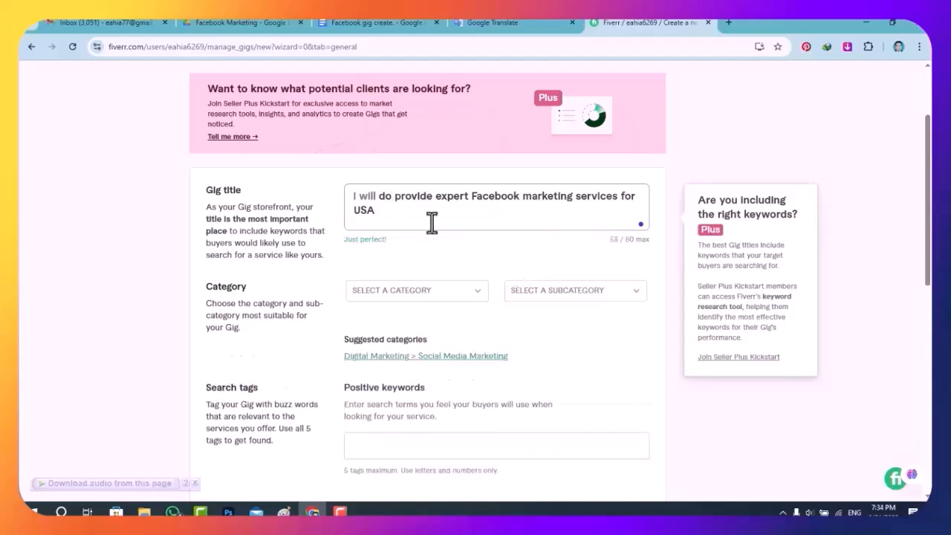
- Set the gig's category to Digital Marketing and subcategory to Social Media Marketing, following the category line in the document
scroll(427, 257, "down", 1)
scroll(427, 256, "down", 1)
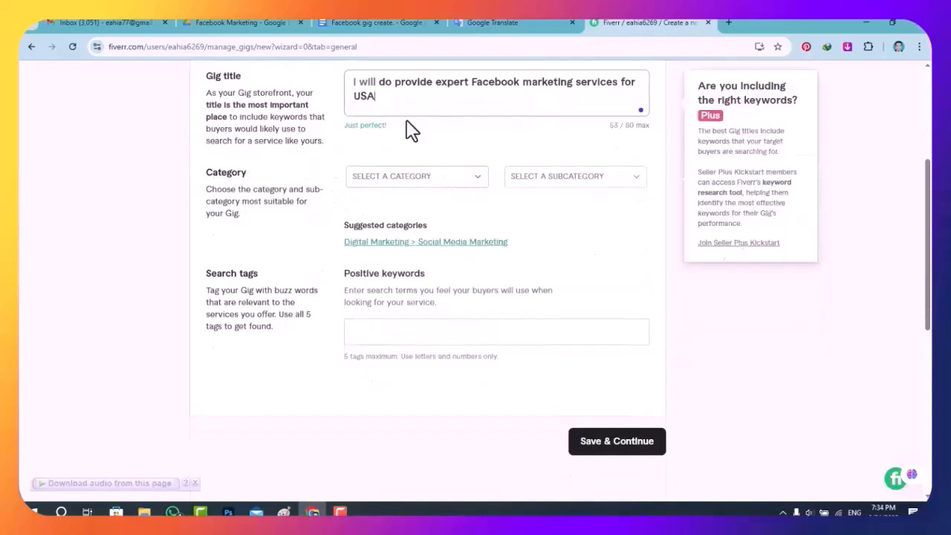
left_click(379, 23)
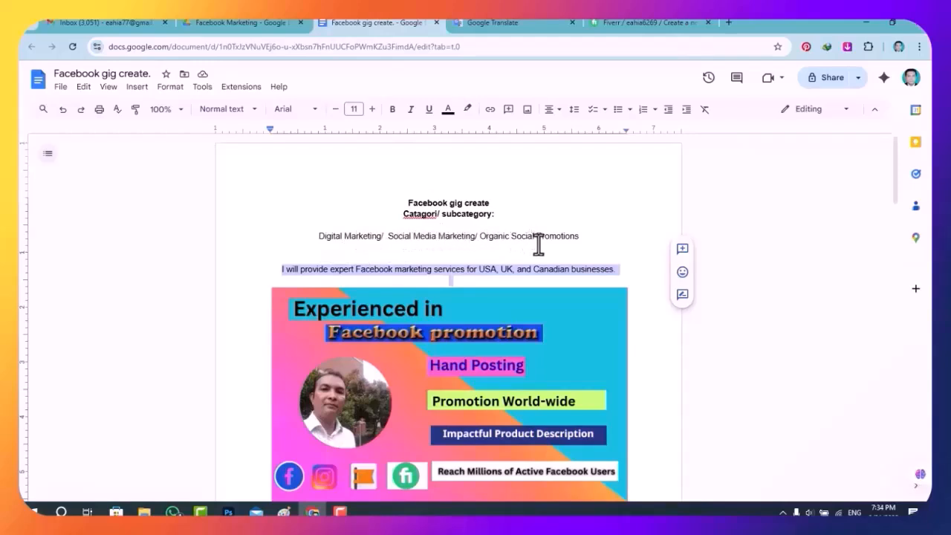
left_click(616, 23)
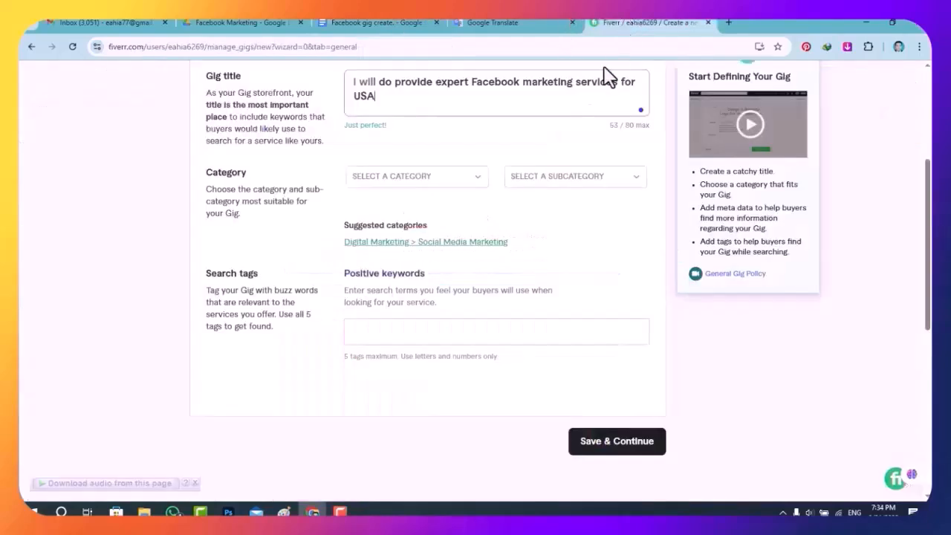
left_click(481, 183)
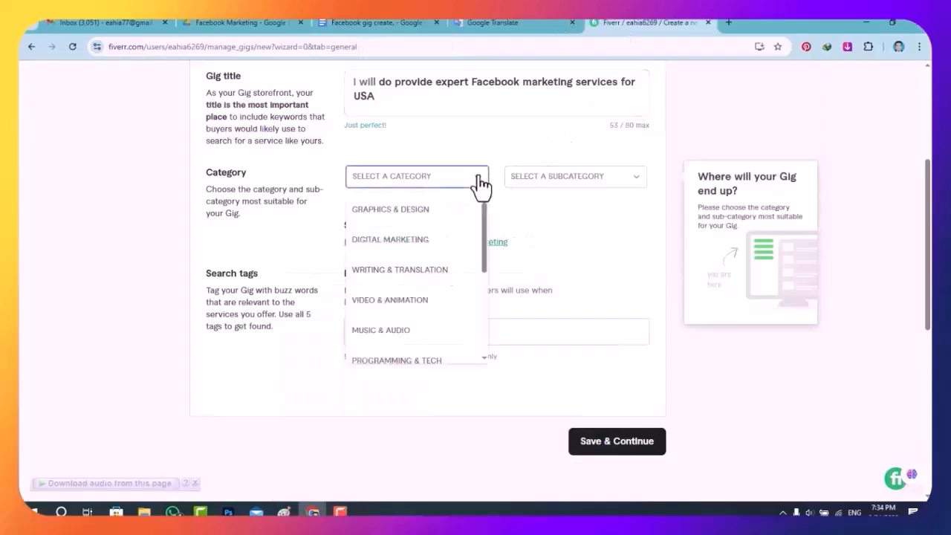
left_click(404, 239)
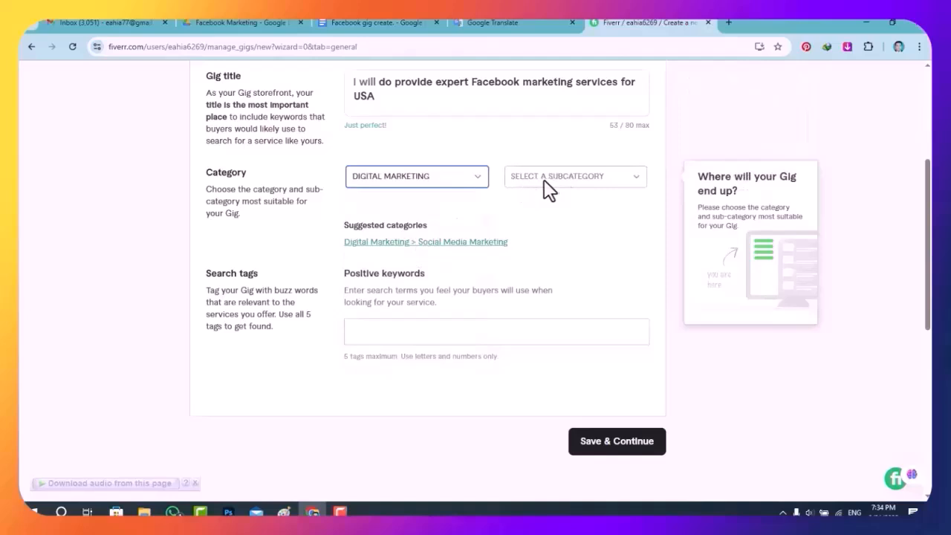
left_click(637, 181)
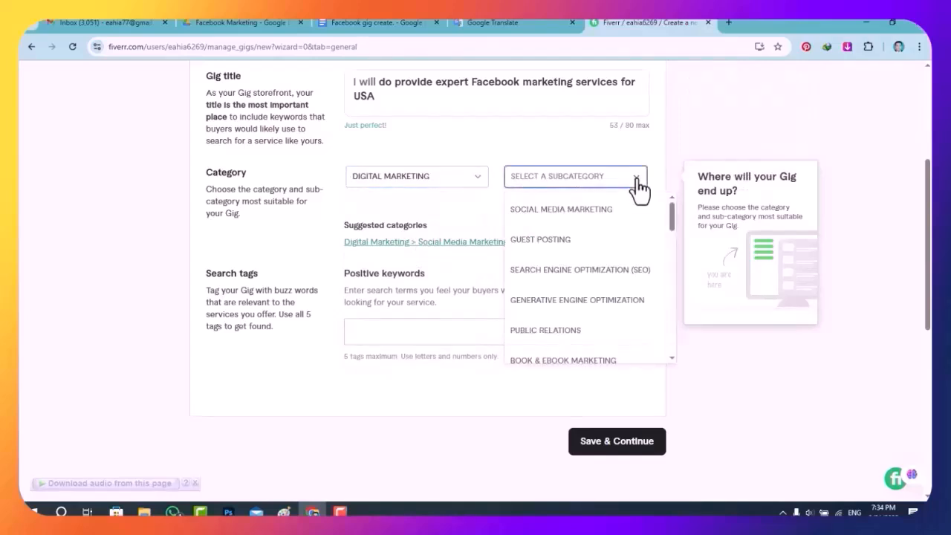
left_click(573, 212)
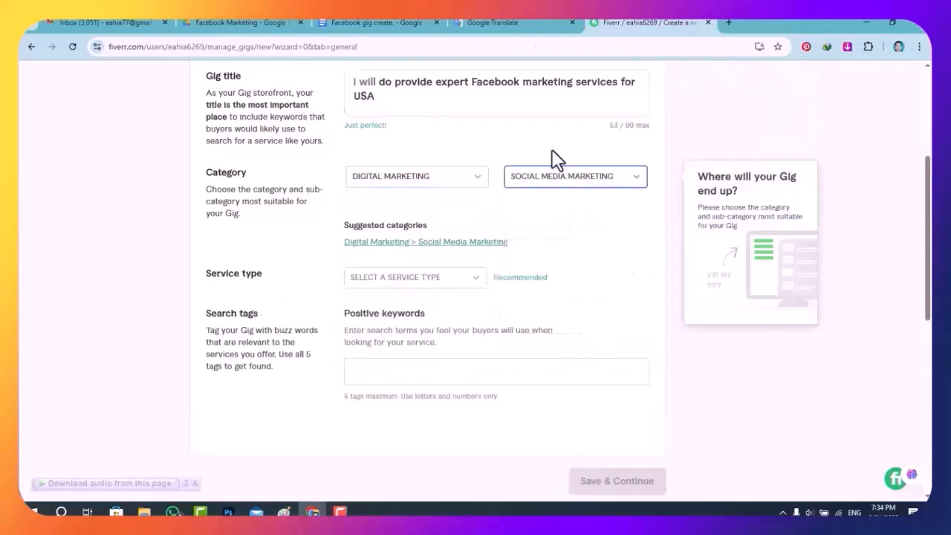
left_click(318, 25)
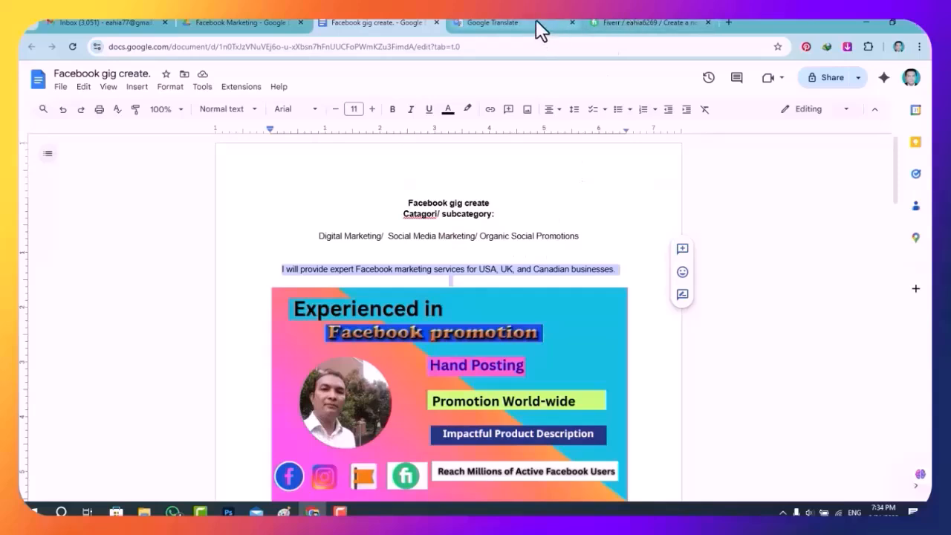
- Set the Fiverr gig's service type to Organic Social Promotions and check it against the category line in the document
left_click(623, 25)
scroll(528, 293, "down", 2)
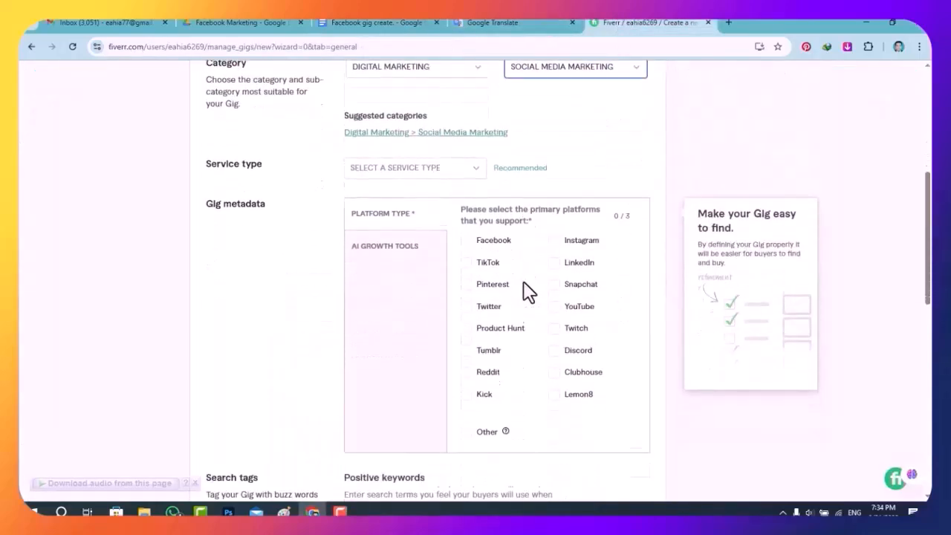
scroll(446, 201, "up", 2)
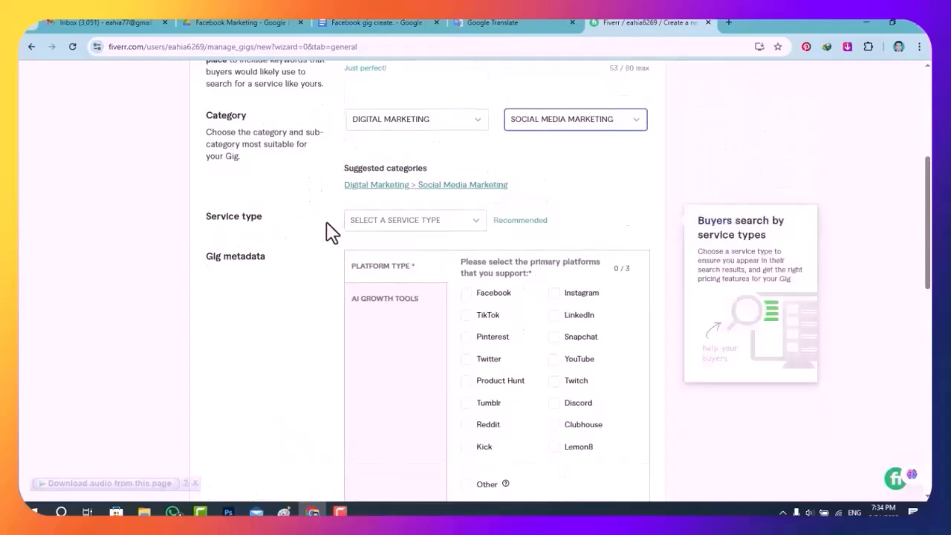
left_click(473, 223)
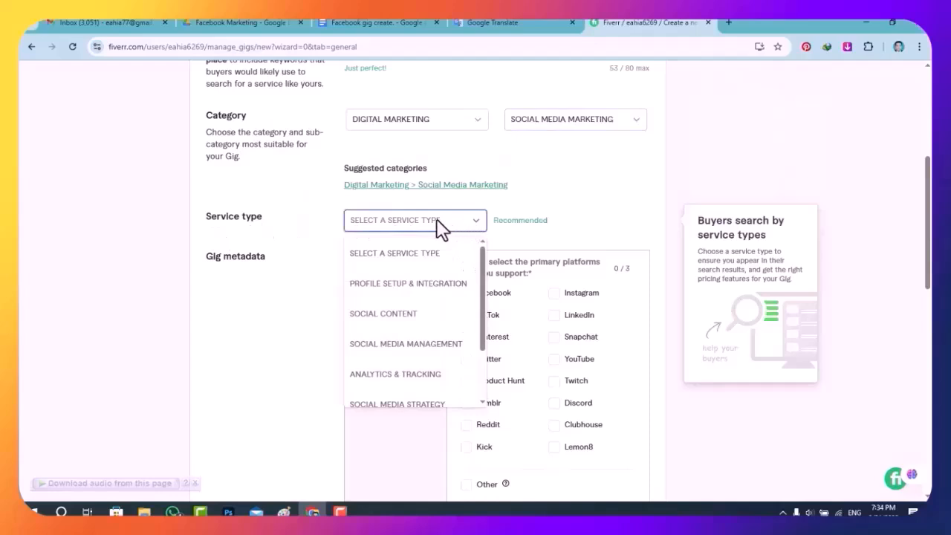
left_click(437, 220)
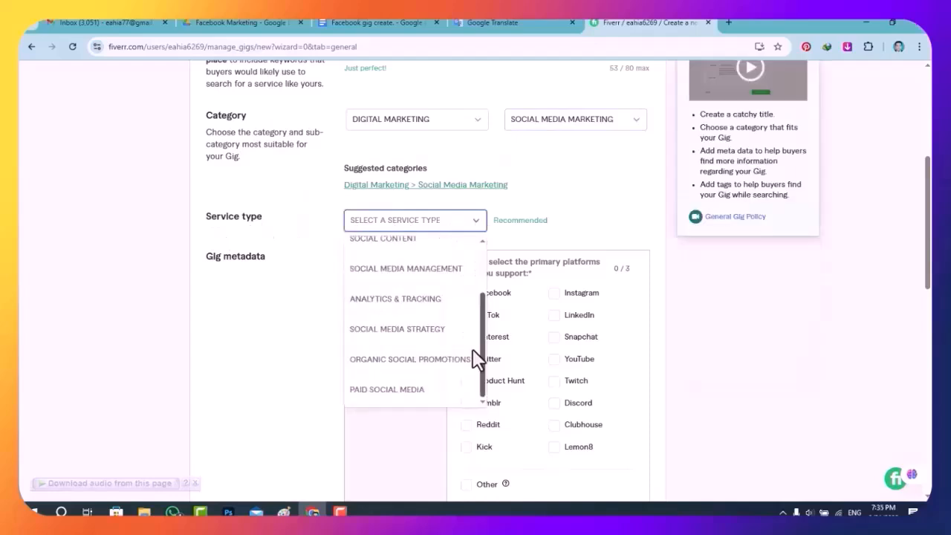
left_click(390, 363)
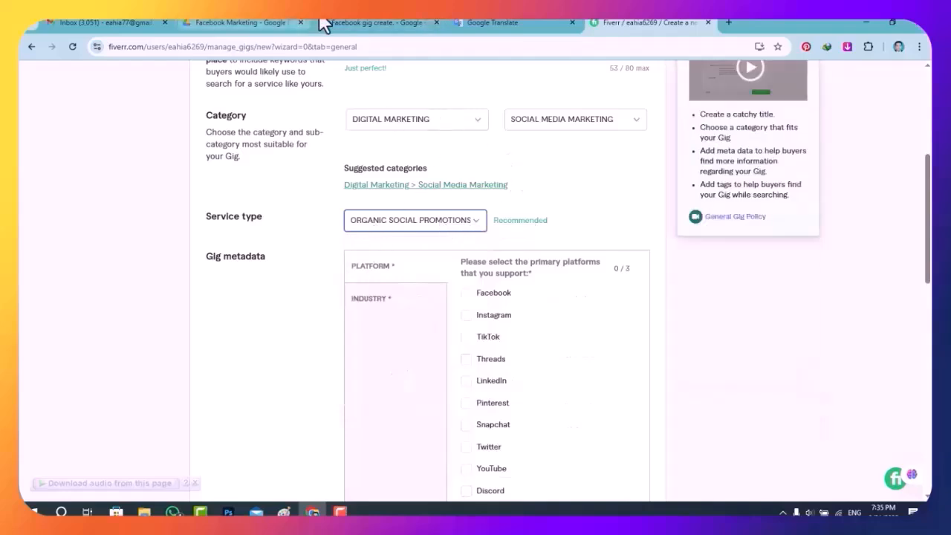
left_click(349, 22)
left_click(265, 274)
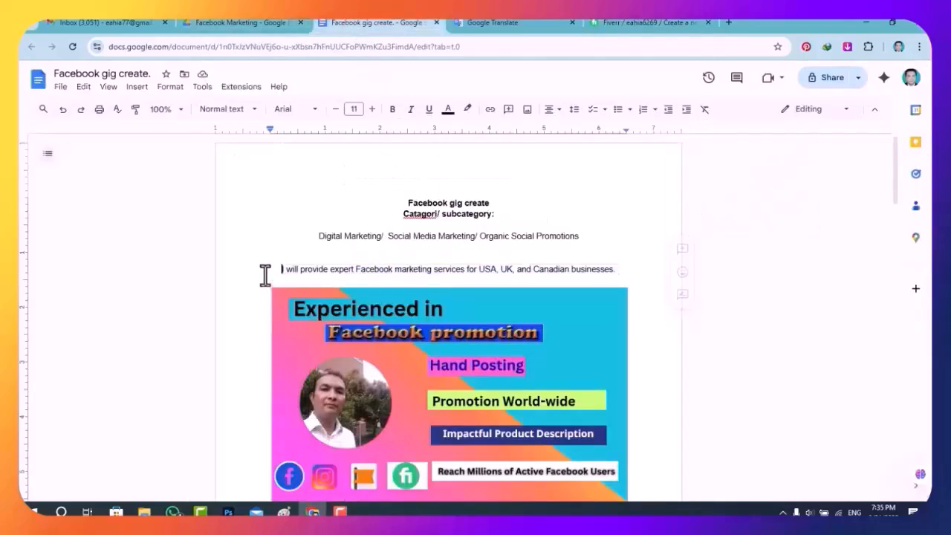
left_click_drag(294, 240, 590, 244)
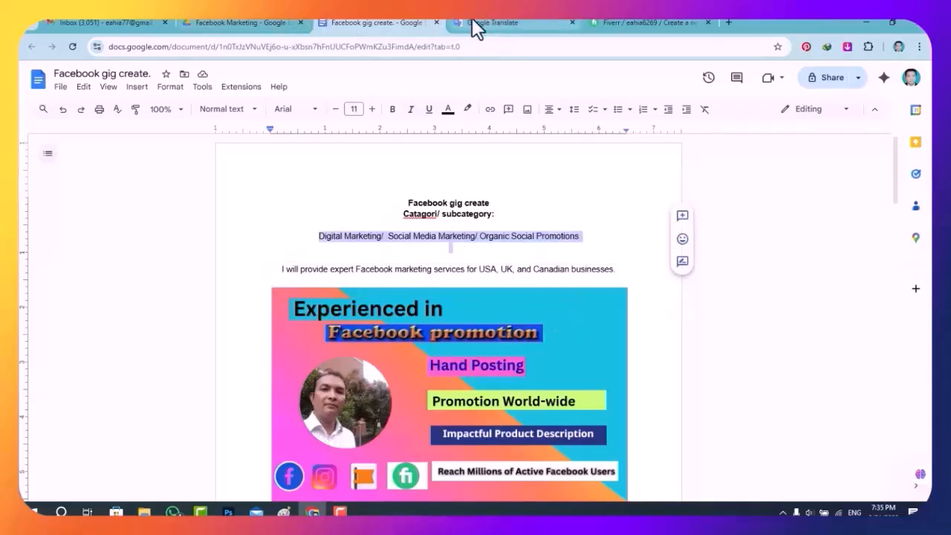
left_click(628, 24)
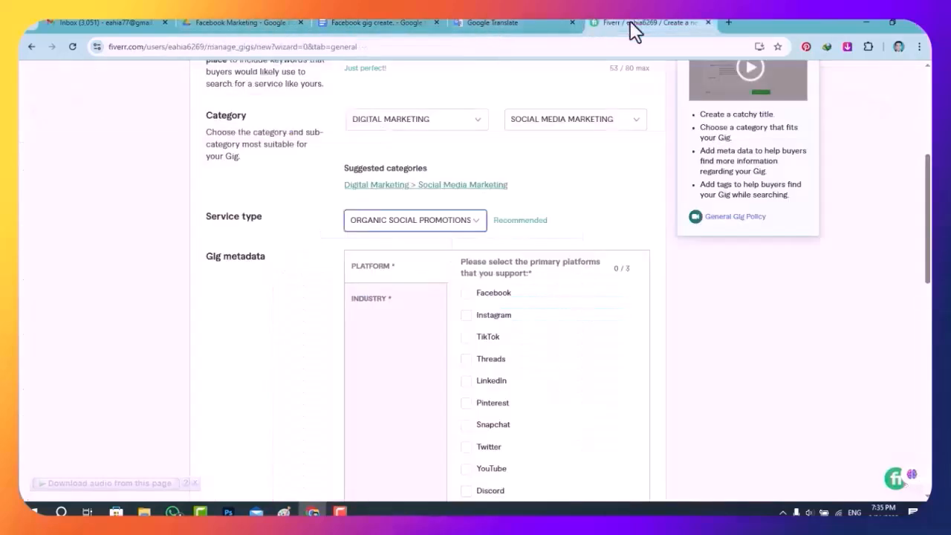
- Select Facebook, Instagram and LinkedIn as the supported platforms in the gig metadata
scroll(458, 327, "down", 1)
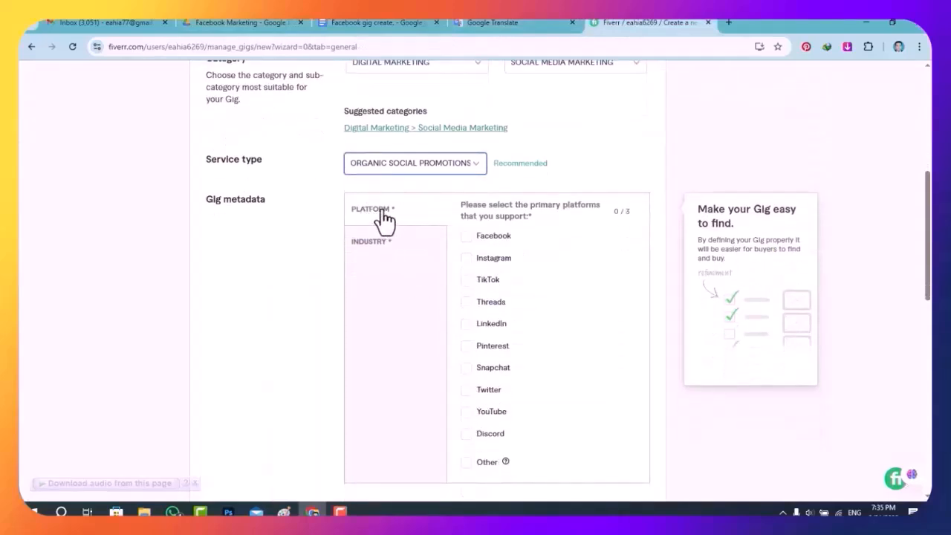
left_click(466, 236)
left_click(466, 258)
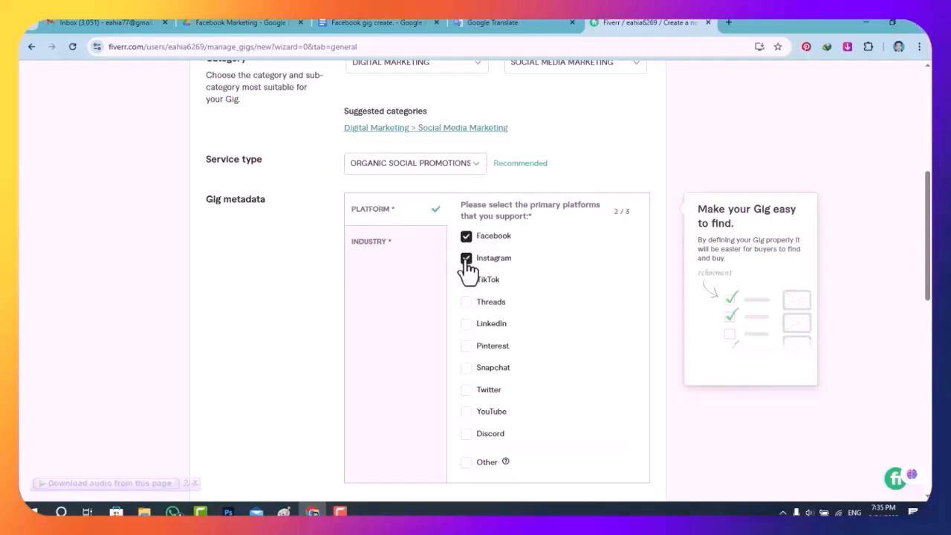
left_click(466, 325)
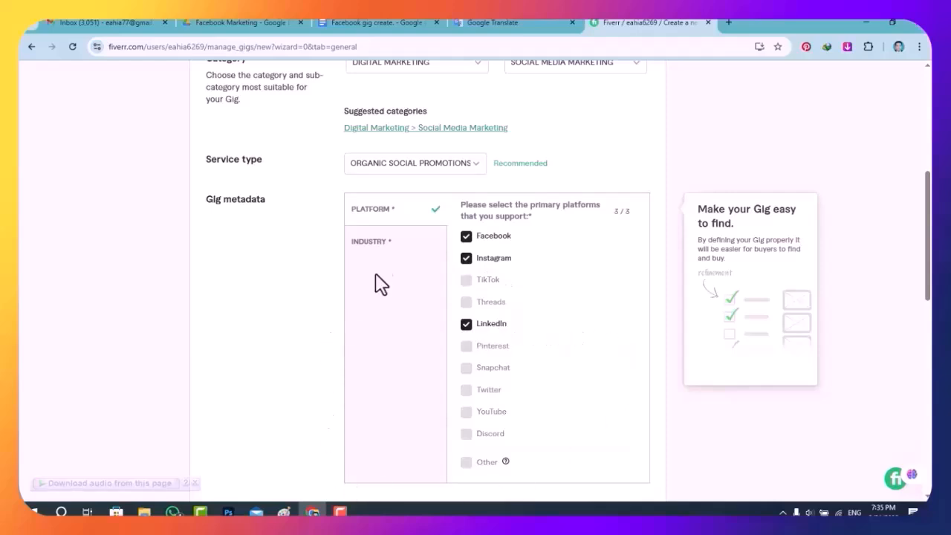
- Select Real estate, Retail & wholesale, Technology, Transportation & automotive, and Writing & publishing as the gig's industries
left_click(364, 248)
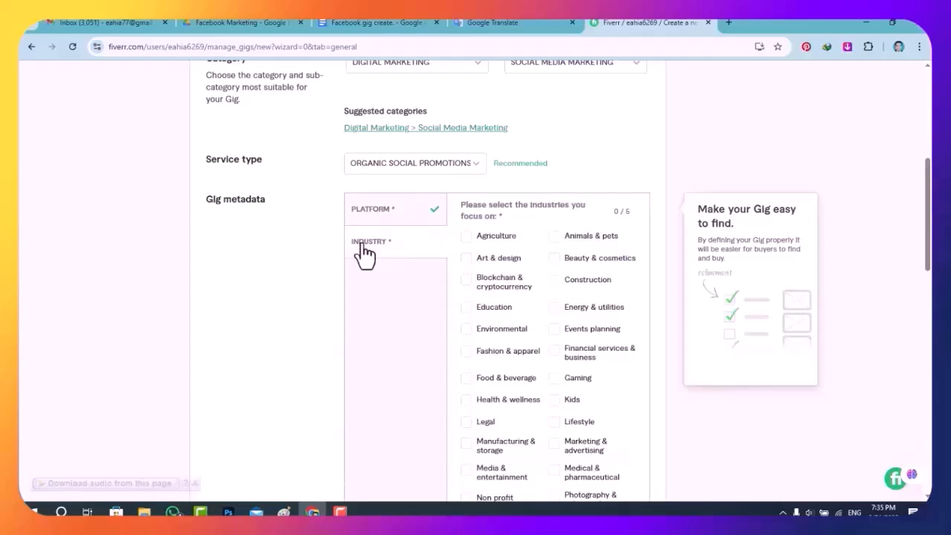
scroll(578, 372, "down", 3)
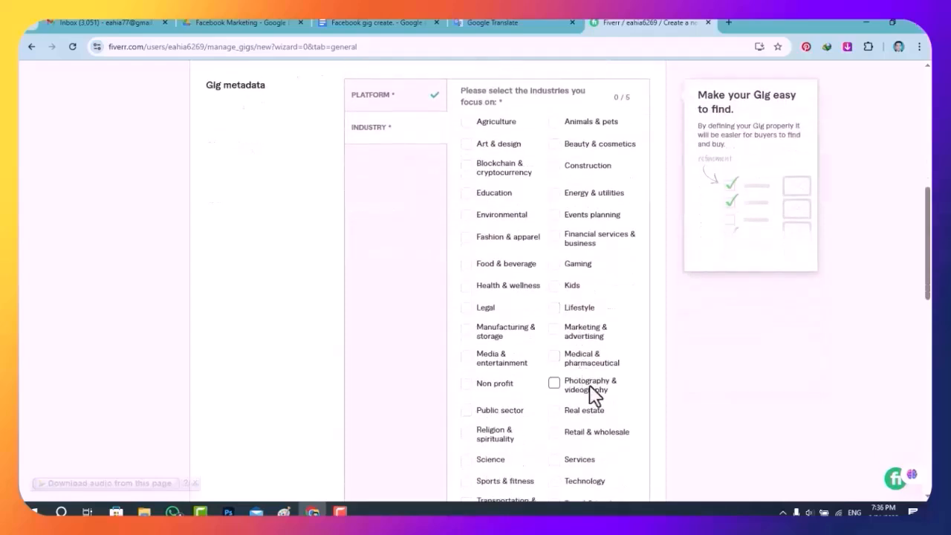
scroll(599, 409, "down", 1)
left_click(554, 355)
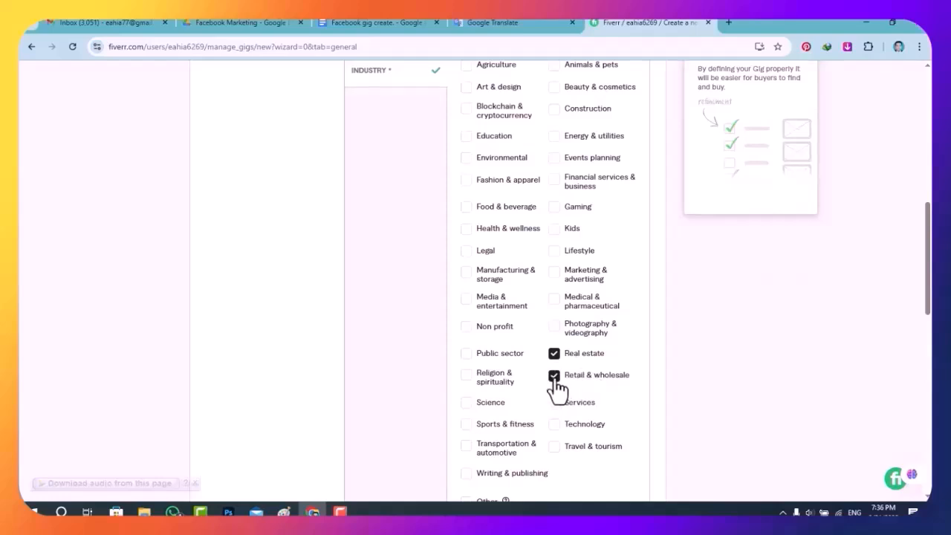
scroll(558, 387, "down", 1)
left_click(555, 370)
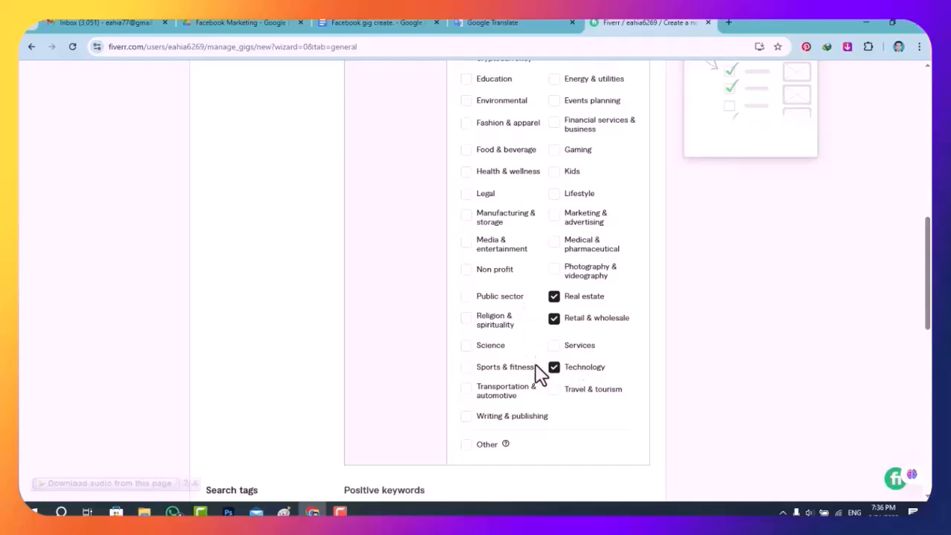
left_click(469, 391)
scroll(502, 215, "up", 2)
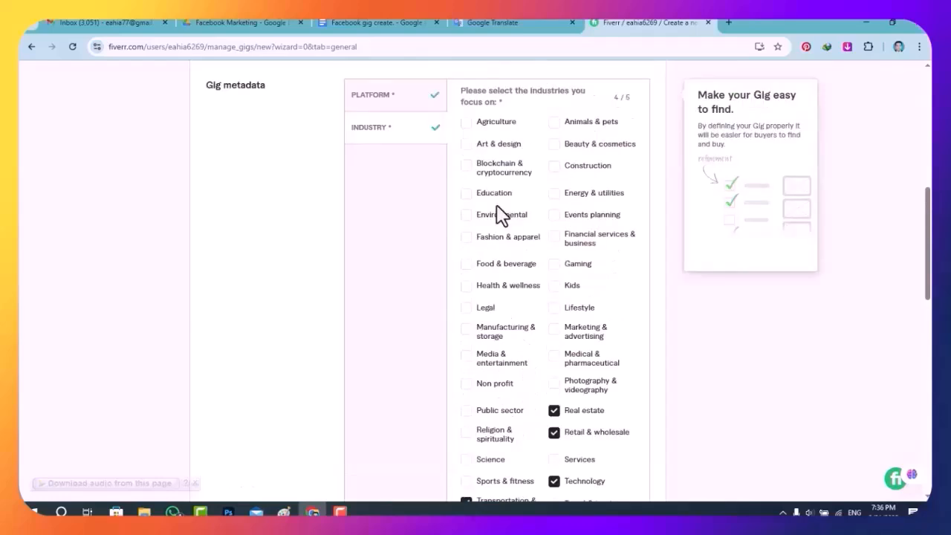
scroll(499, 215, "down", 2)
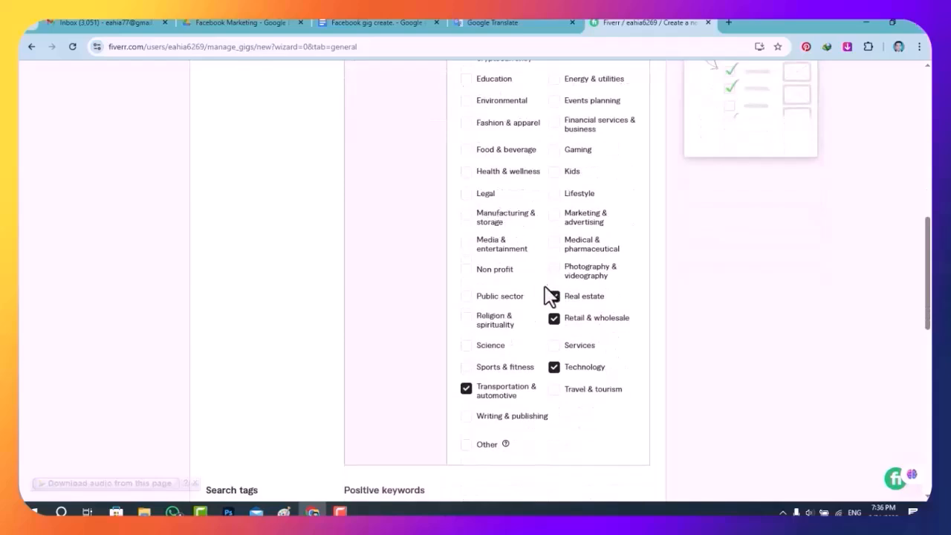
left_click(466, 417)
- Look up the Related Tag list in the document and add "facebook marketing" as the gig's first positive keyword on Fiverr
scroll(388, 215, "down", 6)
scroll(388, 216, "up", 1)
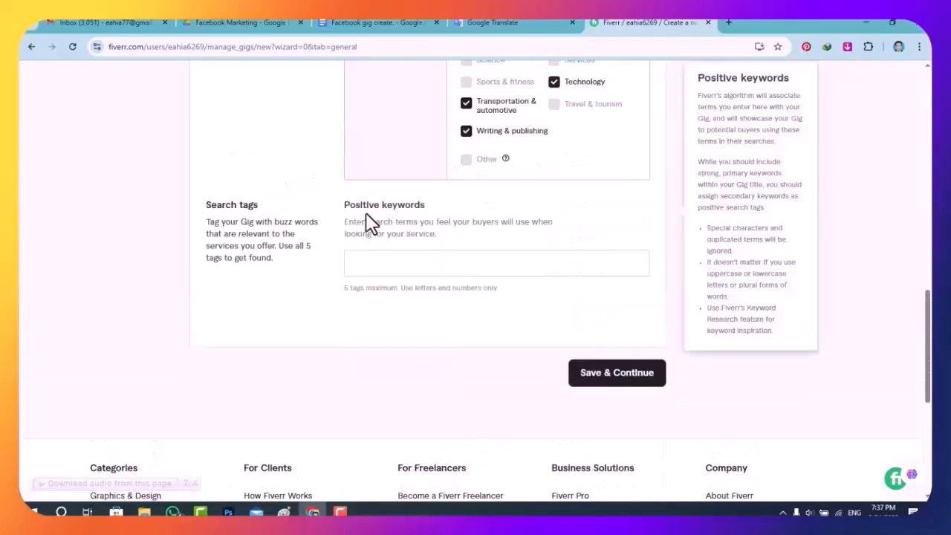
left_click(369, 260)
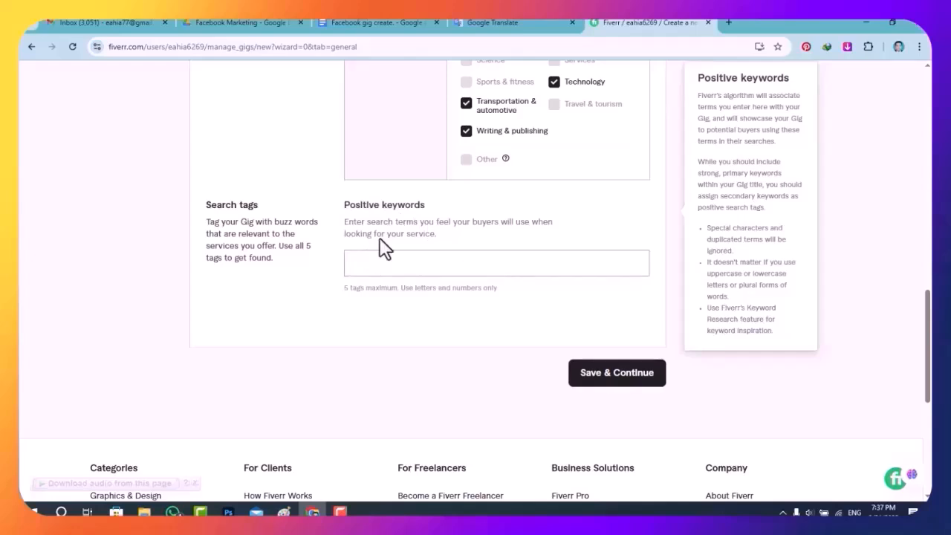
left_click(366, 22)
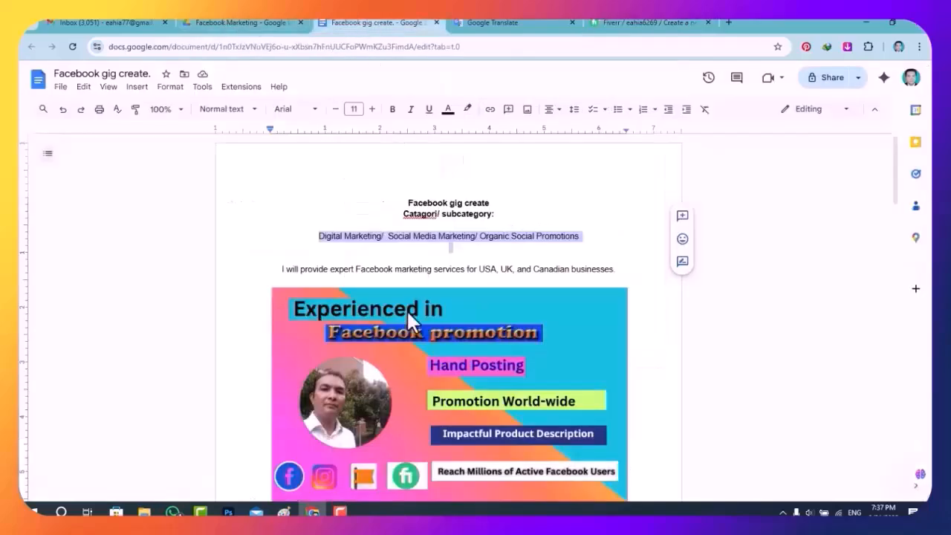
scroll(406, 308, "down", 10)
scroll(407, 316, "down", 10)
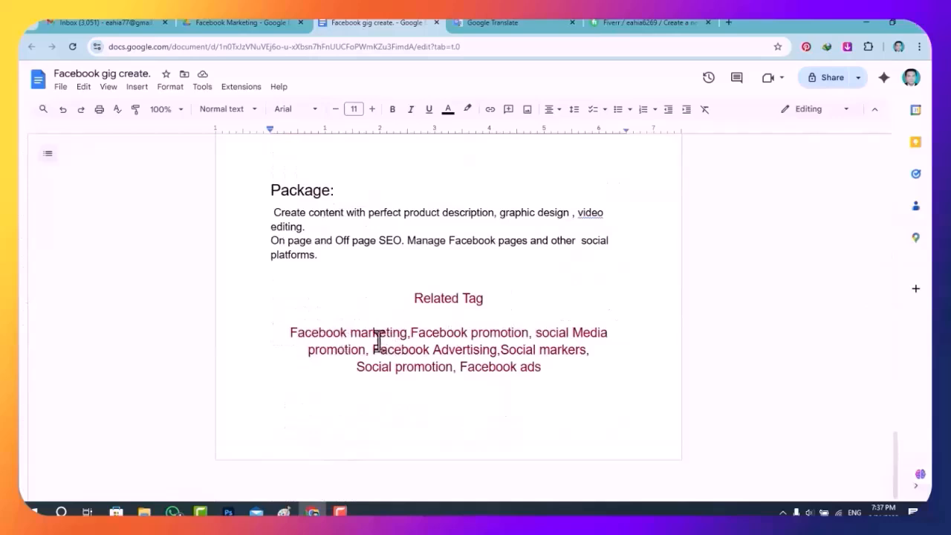
left_click(646, 24)
left_click(382, 259)
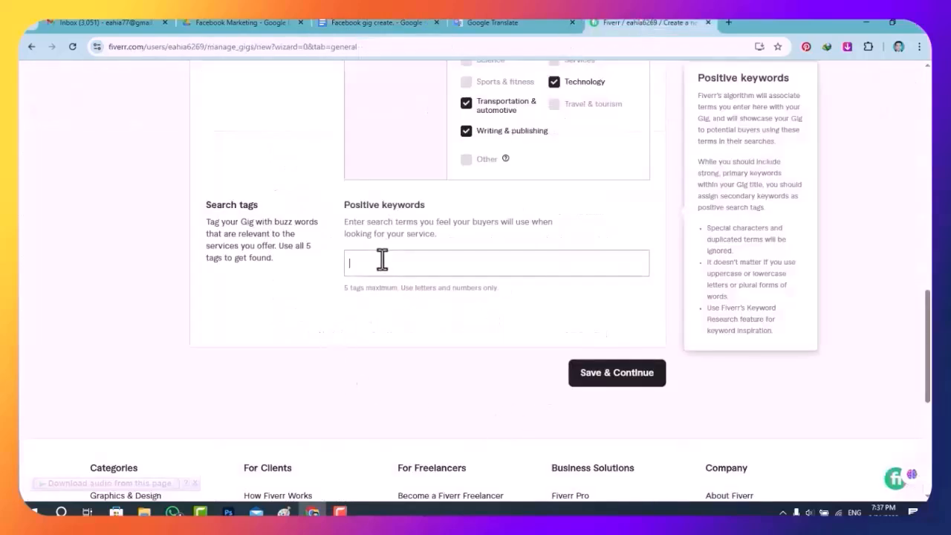
type("fac")
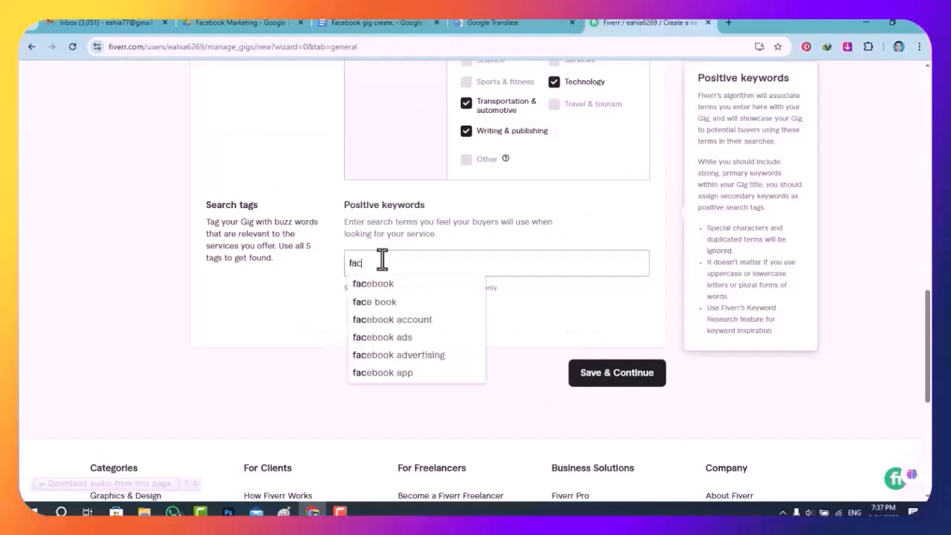
type("ebook")
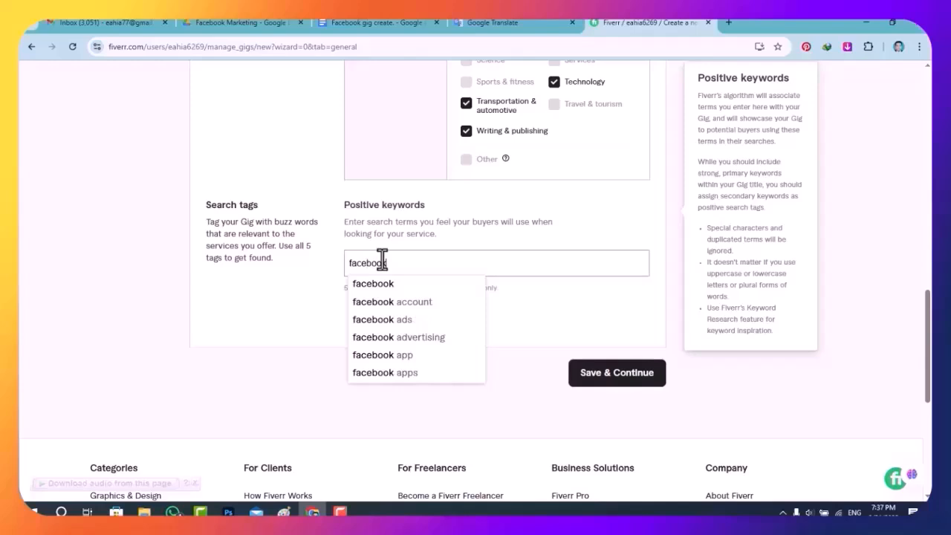
type(" m")
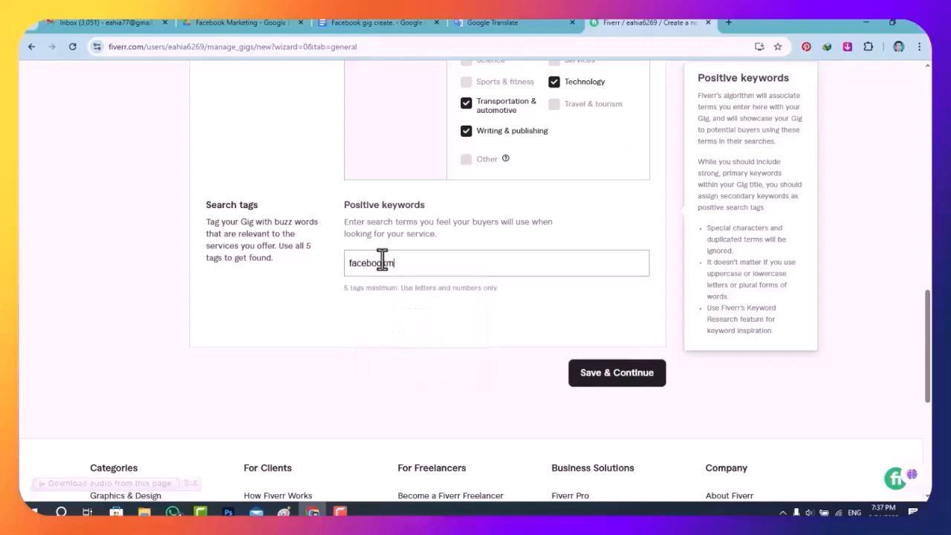
key("BackSpace")
type("m")
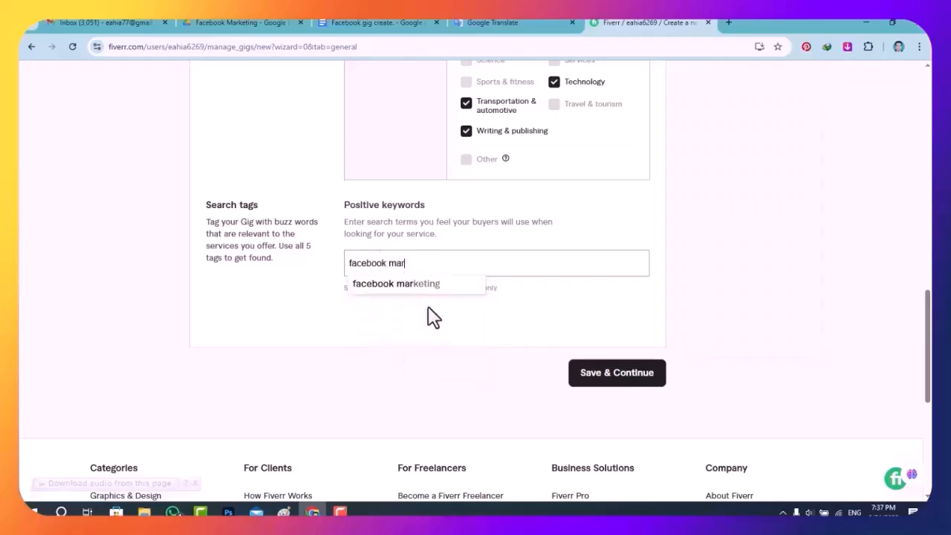
left_click(413, 285)
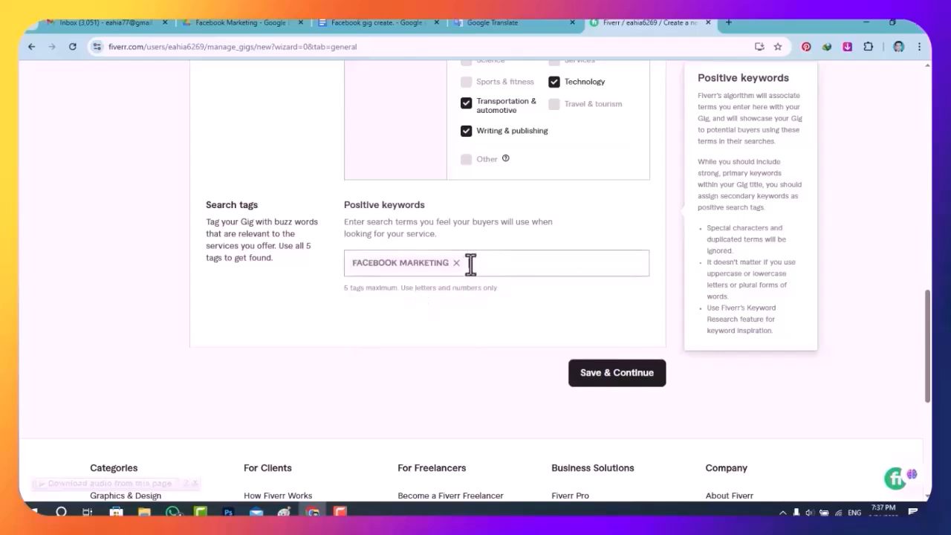
- Recheck the document's Related Tag list and add "facebook promotion" as the gig's second positive keyword
left_click(335, 22)
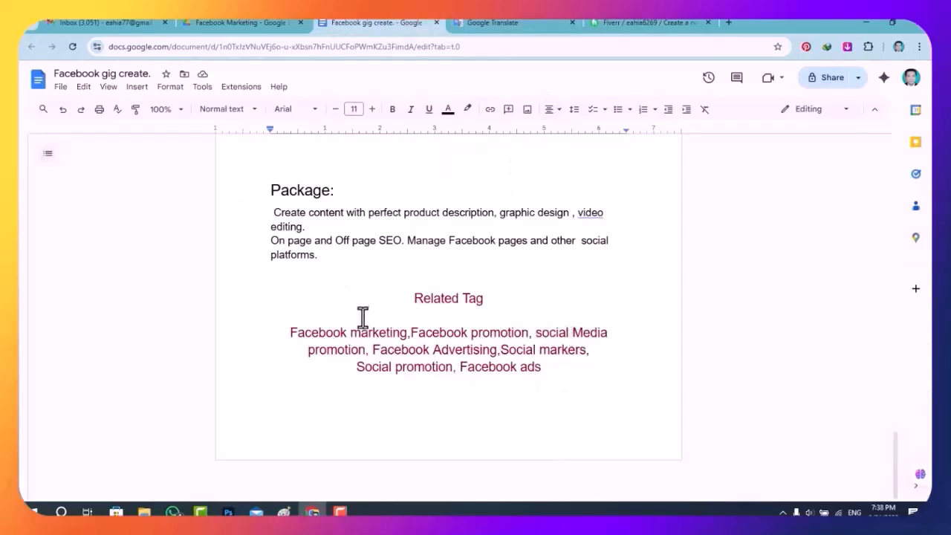
left_click(632, 22)
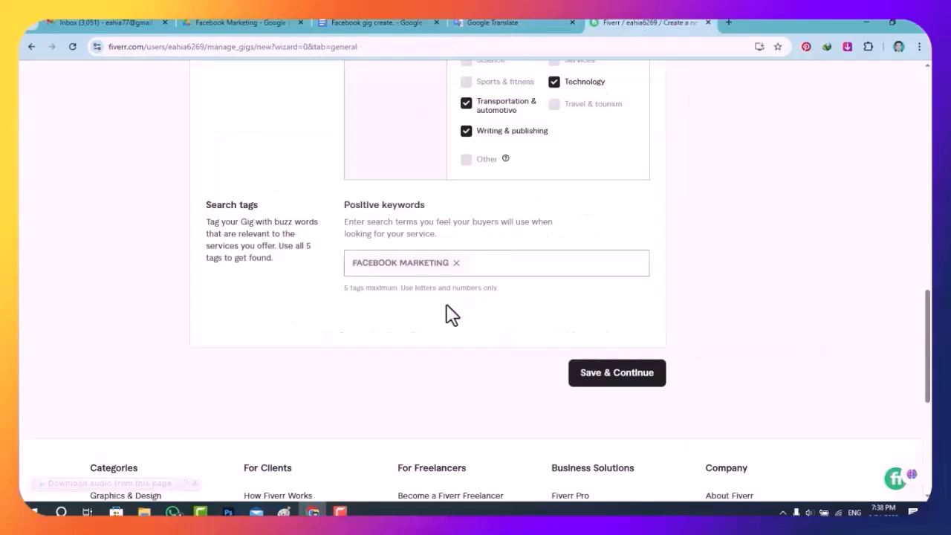
type("face")
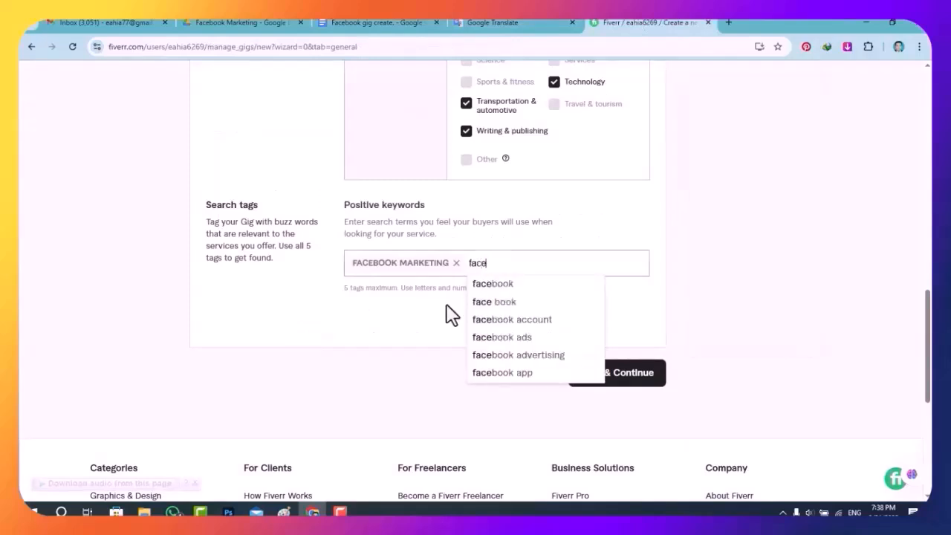
type("book ")
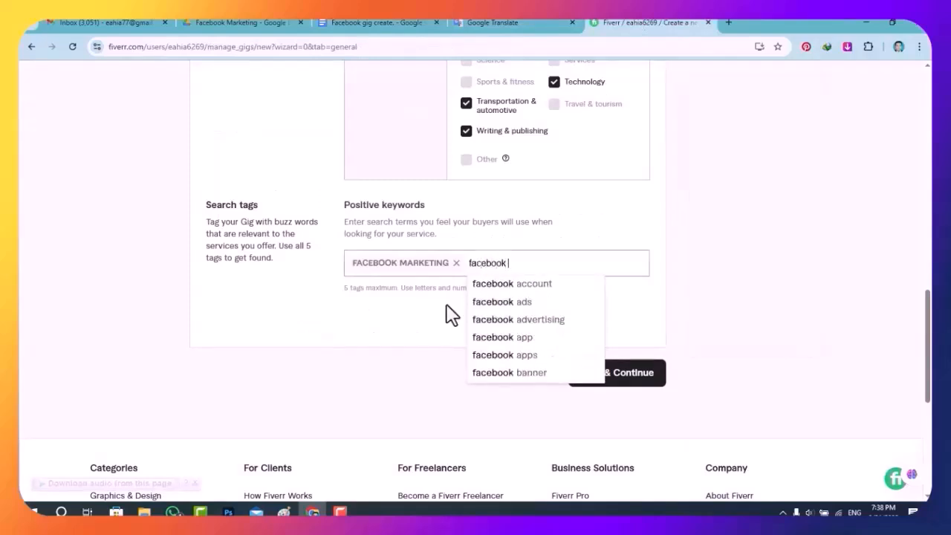
type("promot")
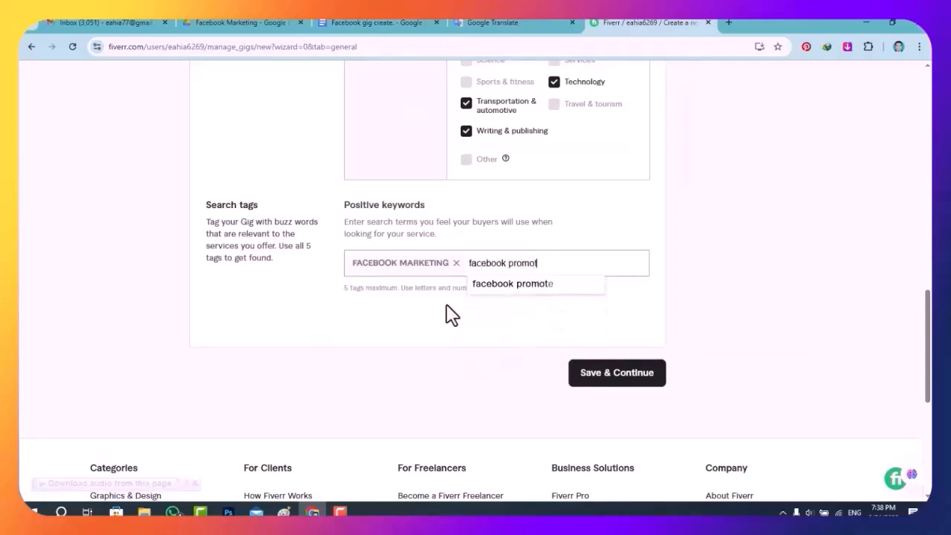
type("ion")
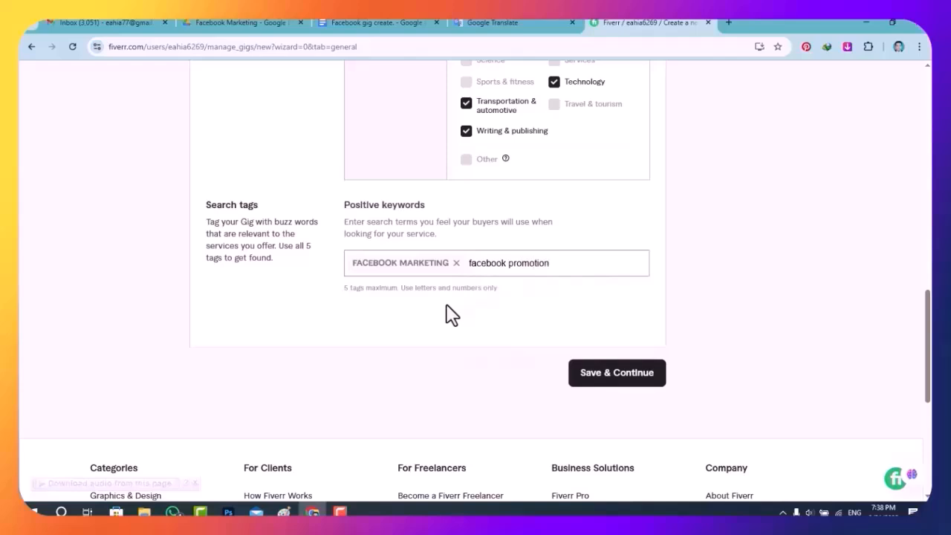
key("Return")
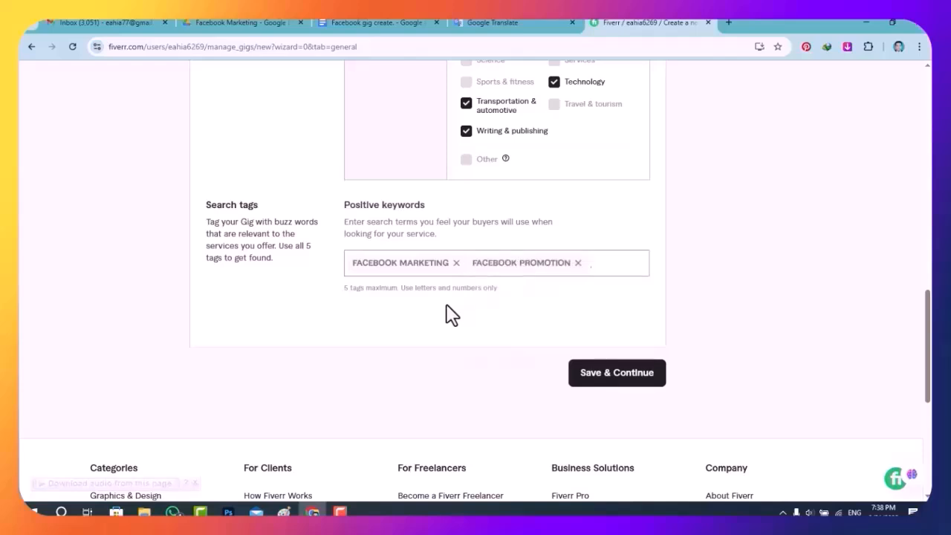
- Add "social media promotion" as the gig's third positive keyword
type("soc")
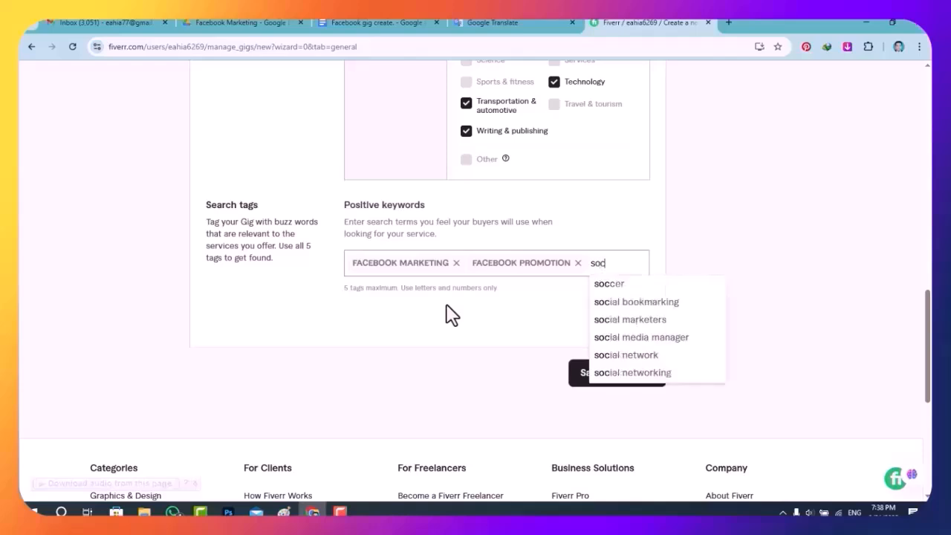
type("ial media")
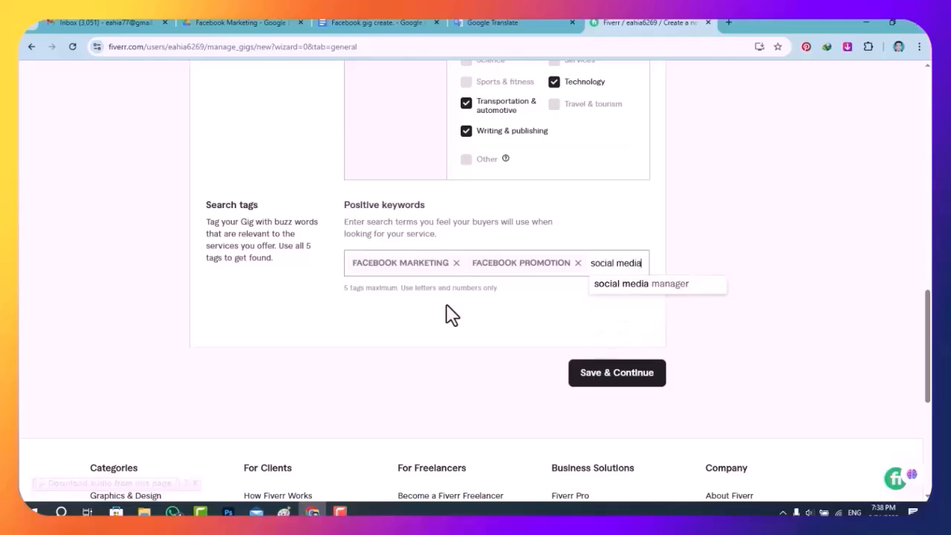
type(" promotion")
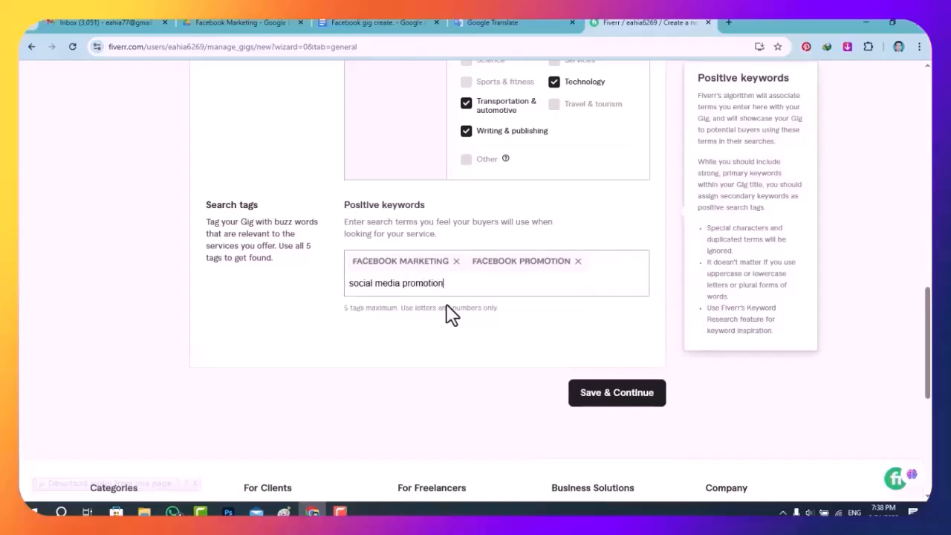
key("Return")
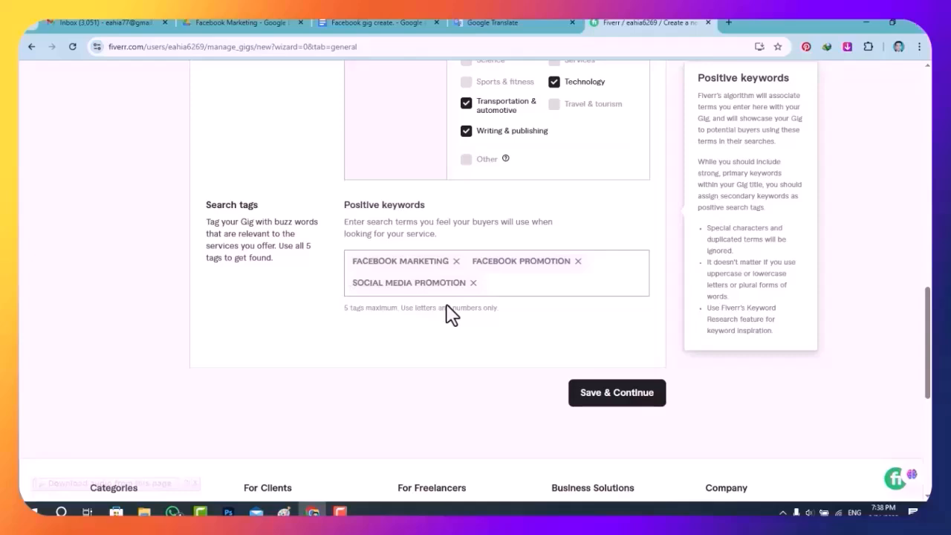
- Check the Related Tag list in the Google Docs document and add "facebook advertisement" as the fourth positive keyword on Fiverr
left_click(364, 22)
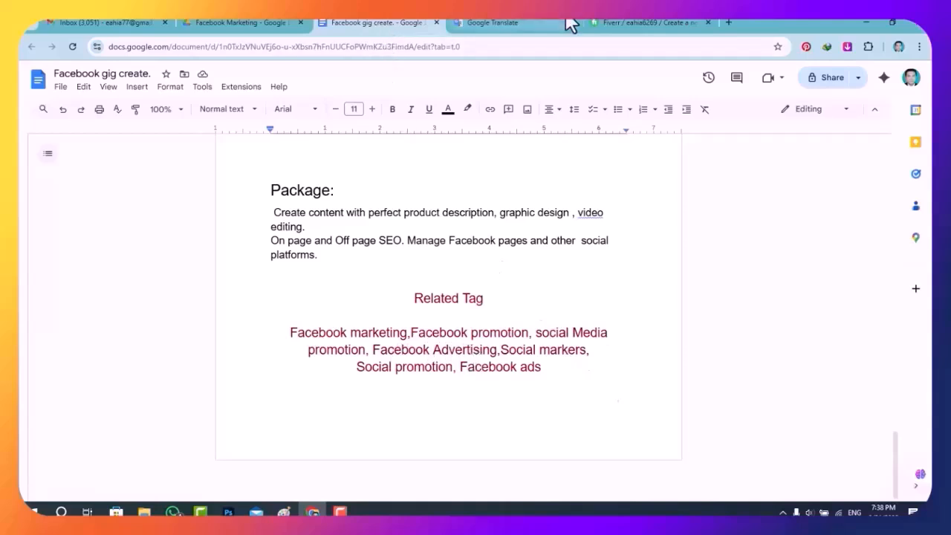
left_click(637, 22)
left_click(524, 294)
type("fac")
type("b")
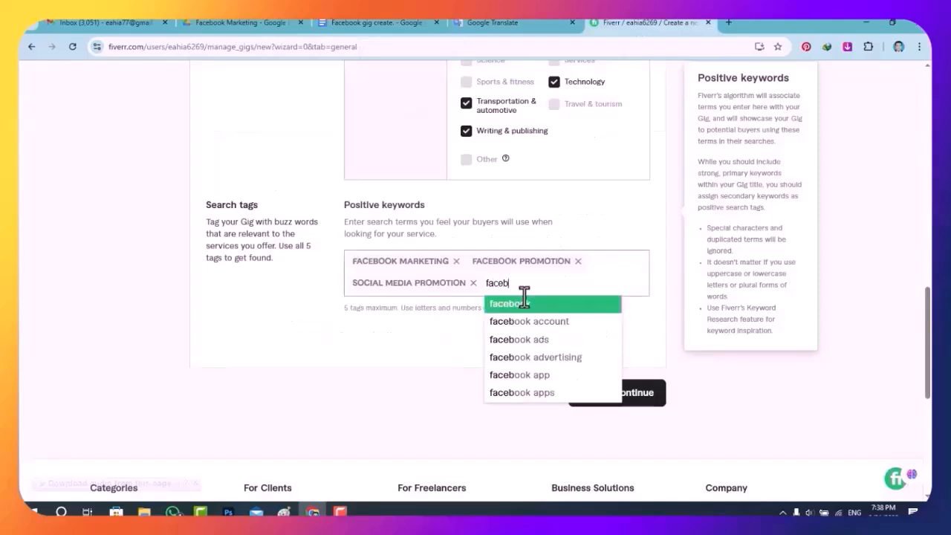
type("ook ad")
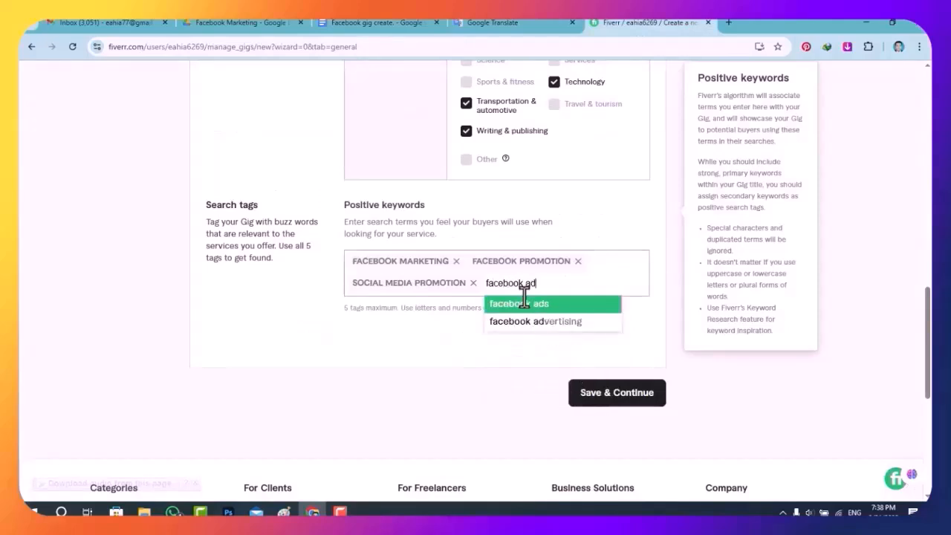
type("vert")
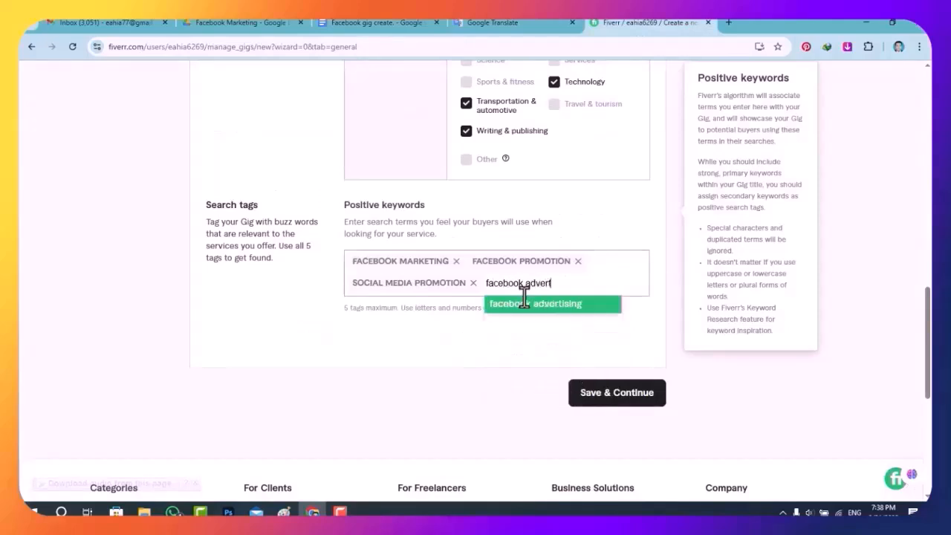
type("isement")
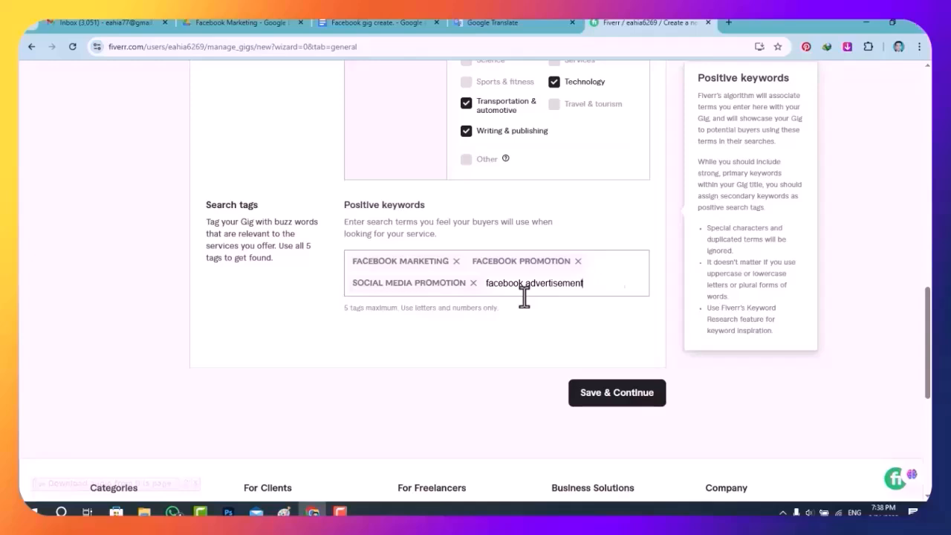
key("Return")
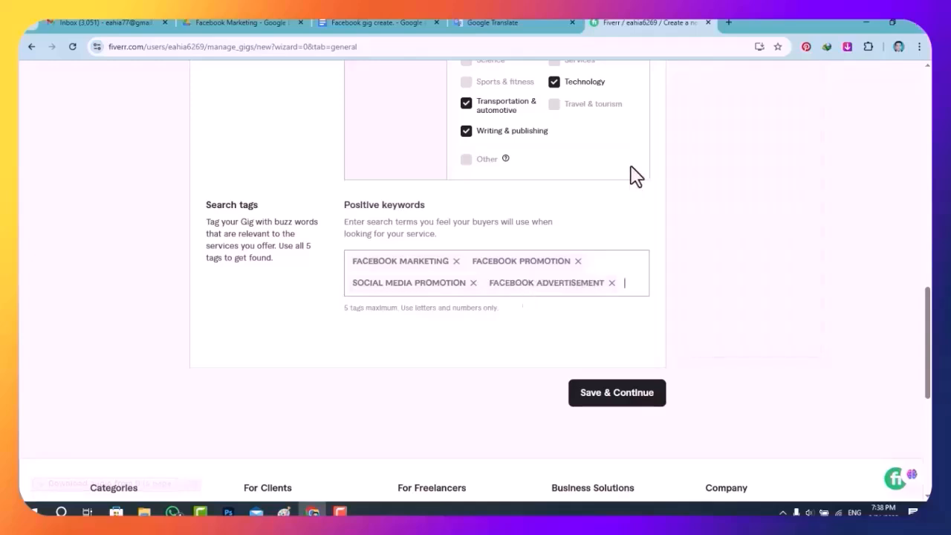
- Look at the document's Related Tag list again and try to add "social marketer" as the fifth positive keyword on Fiverr
left_click(348, 23)
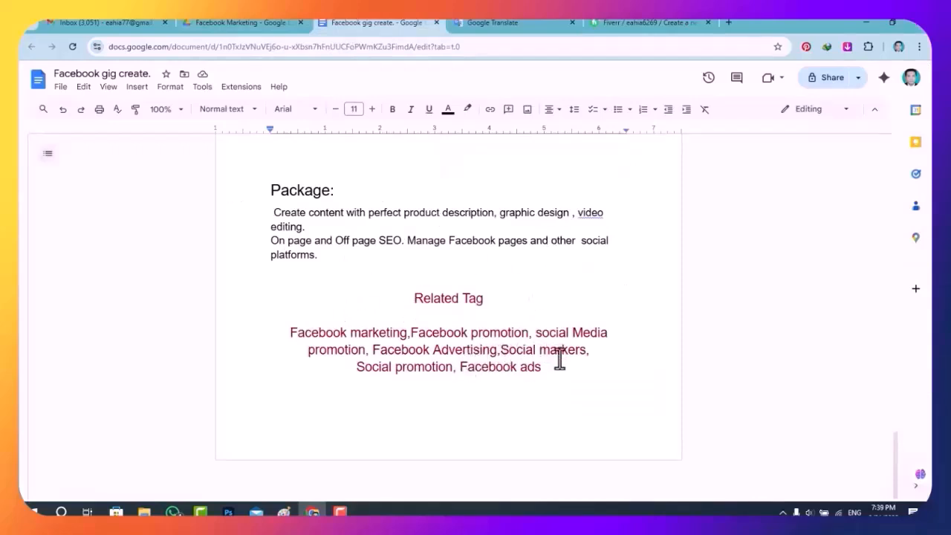
left_click(652, 23)
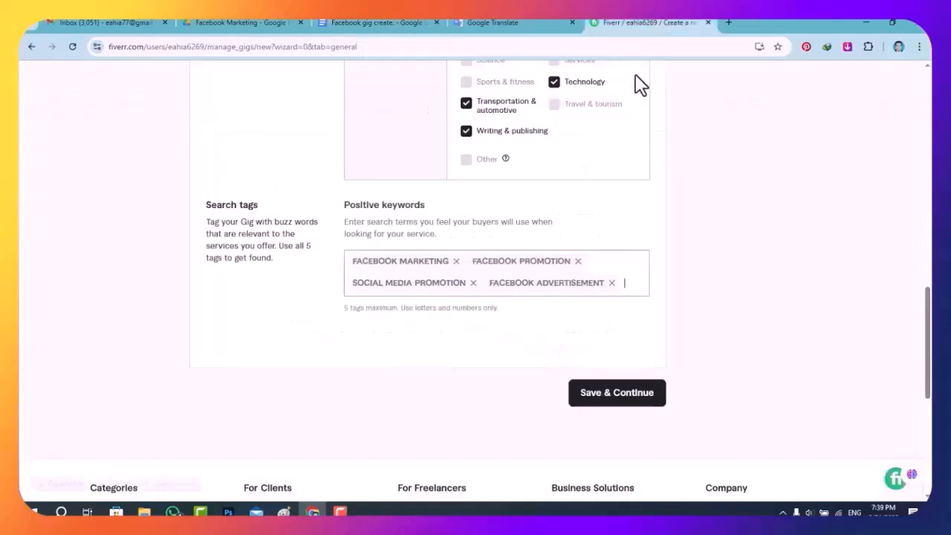
mouse_move(569, 272)
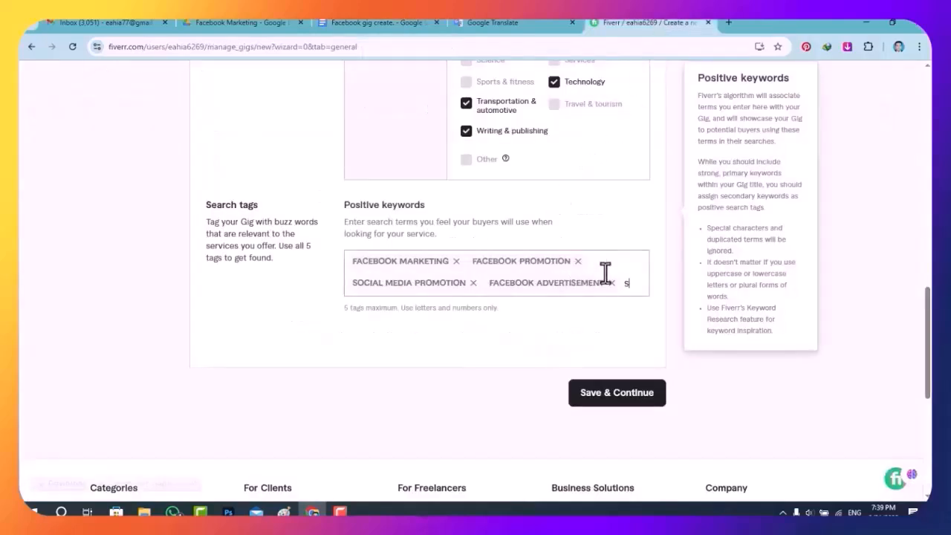
type("socia")
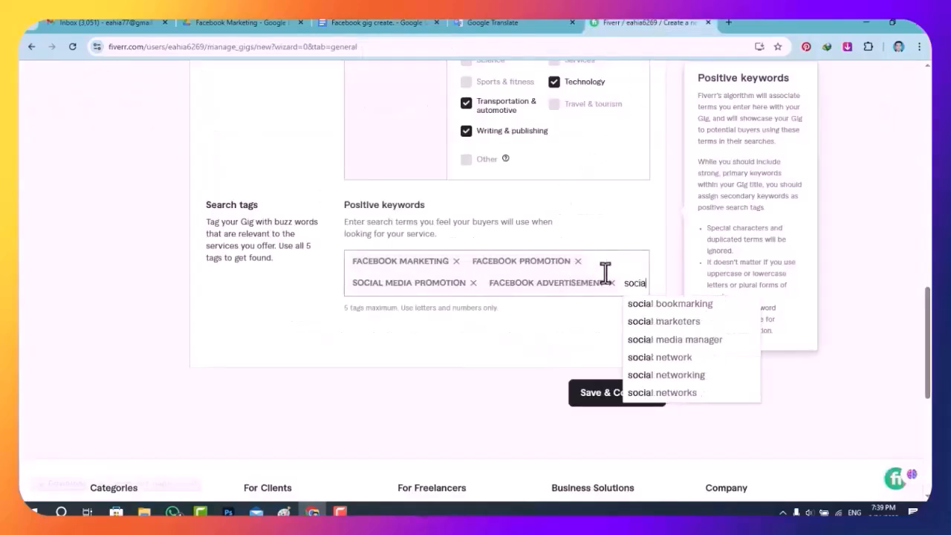
type("l marketer")
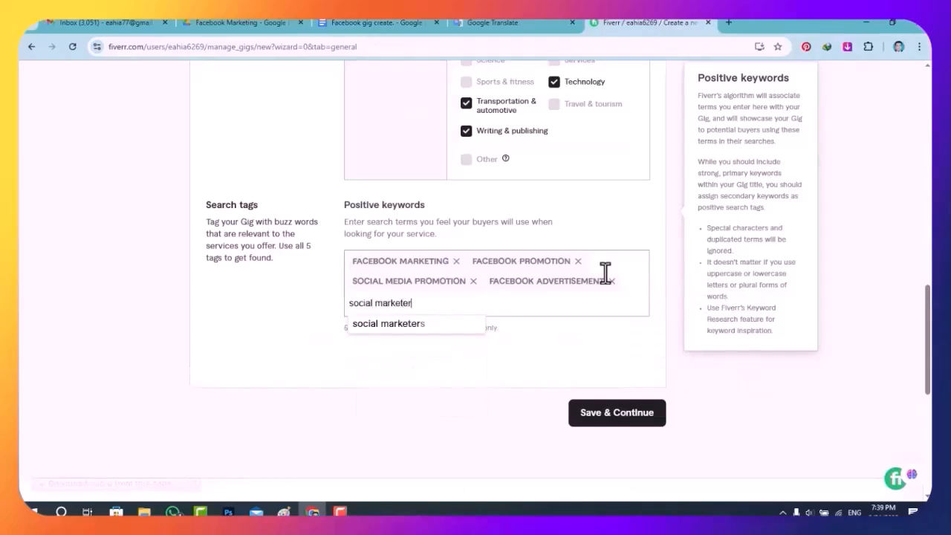
key("Return")
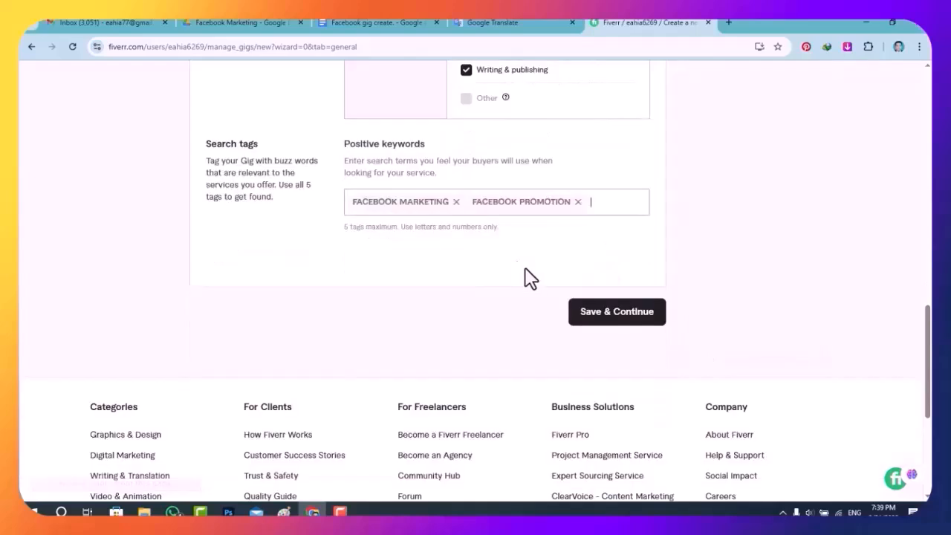
- Save the gig overview, continue to Scope & Pricing and enable the Basic, Standard and Premium packages
scroll(550, 297, "up", 1)
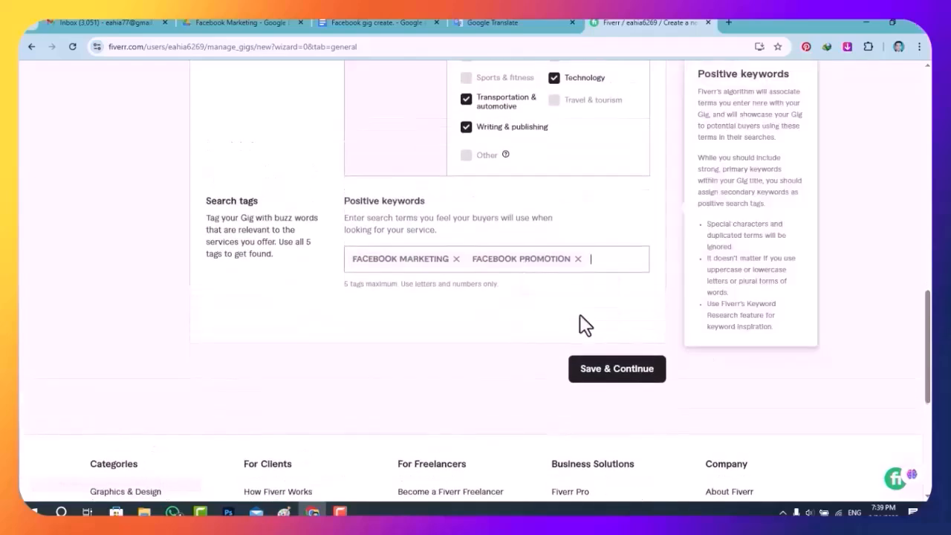
left_click(596, 382)
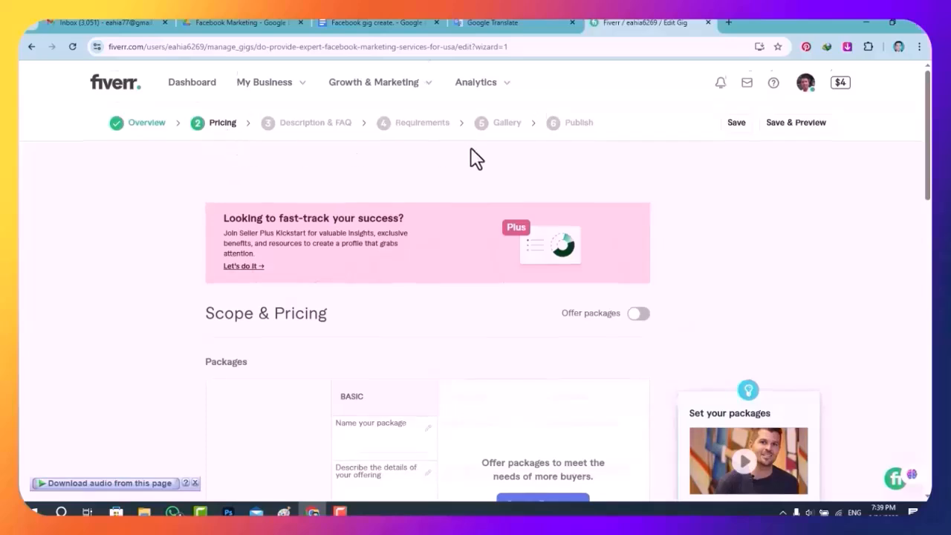
scroll(470, 152, "down", 2)
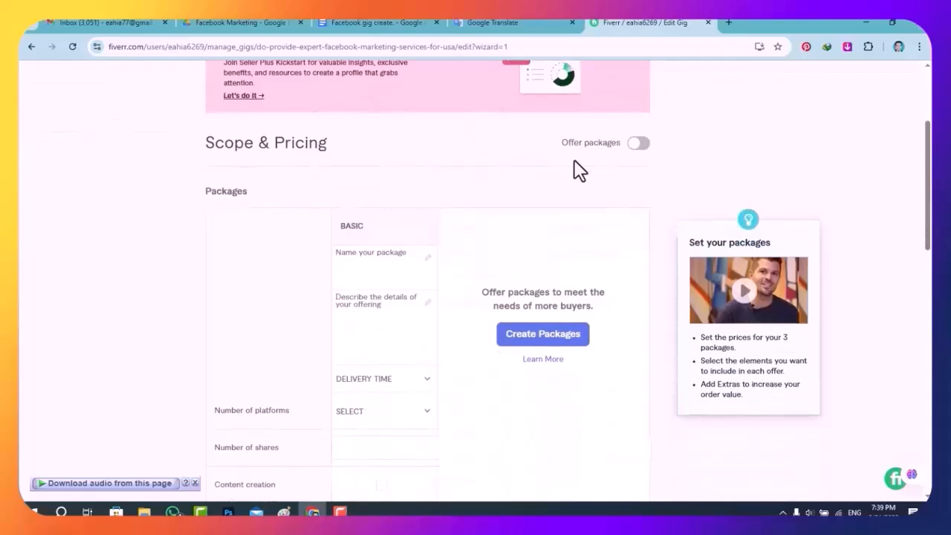
scroll(576, 178, "up", 1)
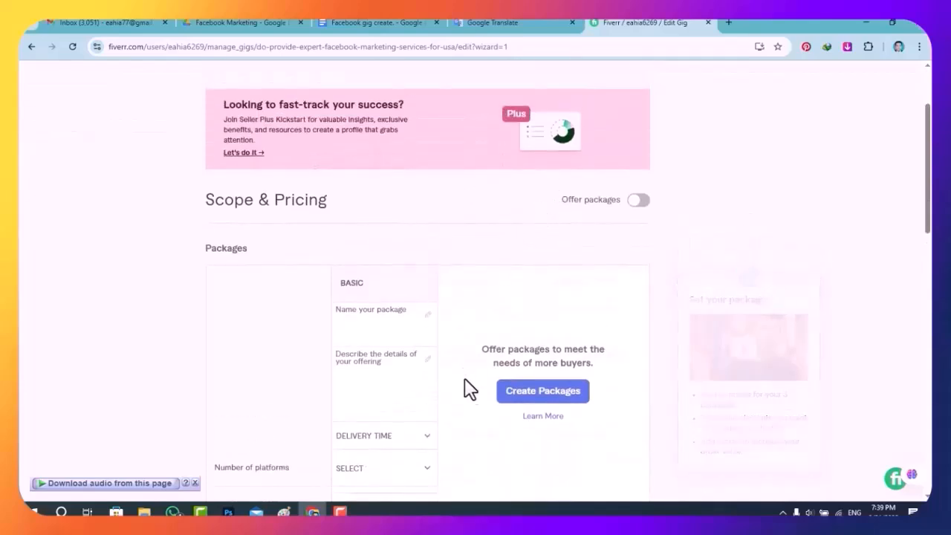
left_click(528, 394)
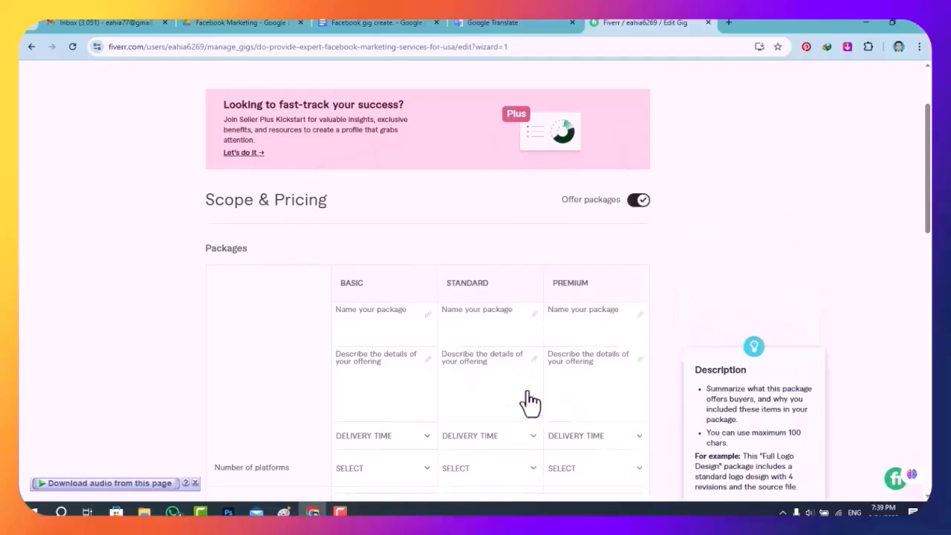
- Copy the Package text from the Google Docs document and paste it as the Basic package's description on Fiverr
scroll(532, 386, "down", 2)
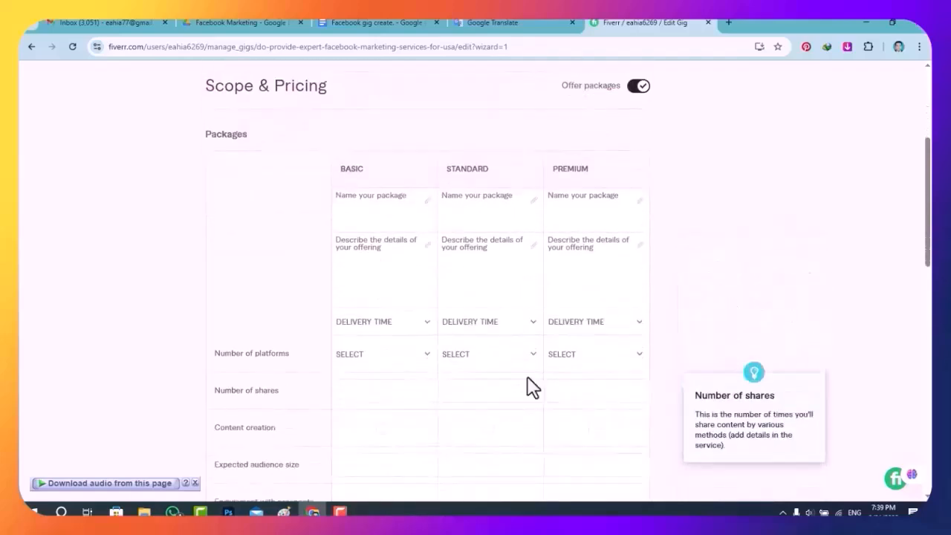
scroll(532, 386, "down", 1)
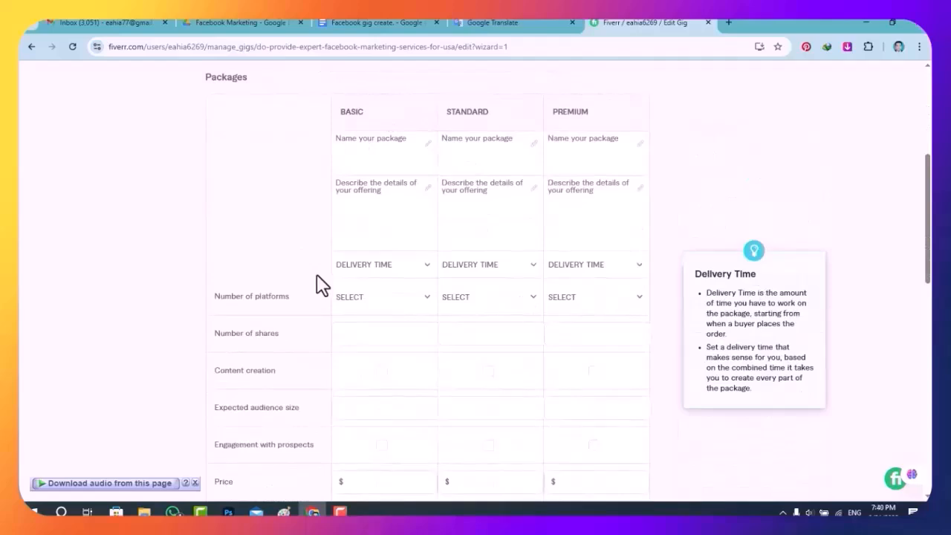
scroll(327, 280, "up", 2)
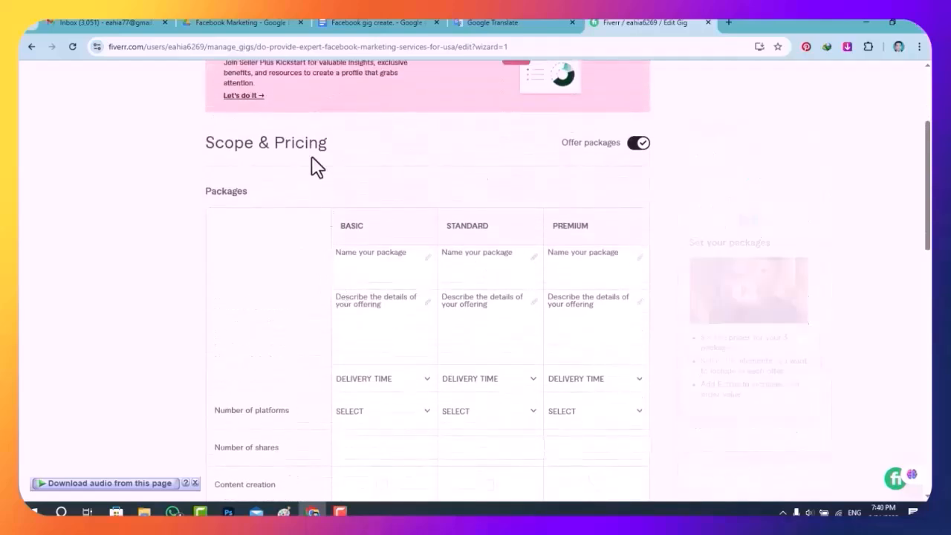
left_click(365, 22)
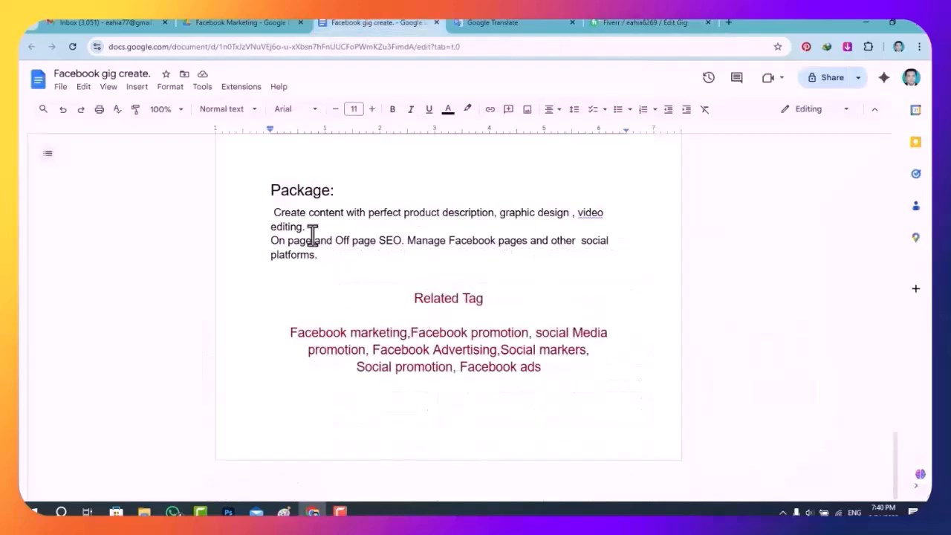
left_click_drag(268, 212, 328, 263)
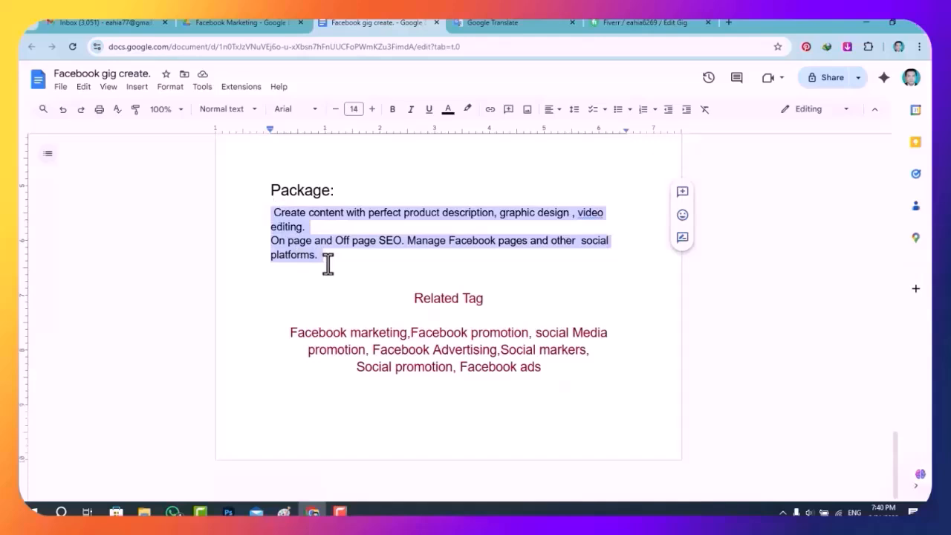
left_click(647, 22)
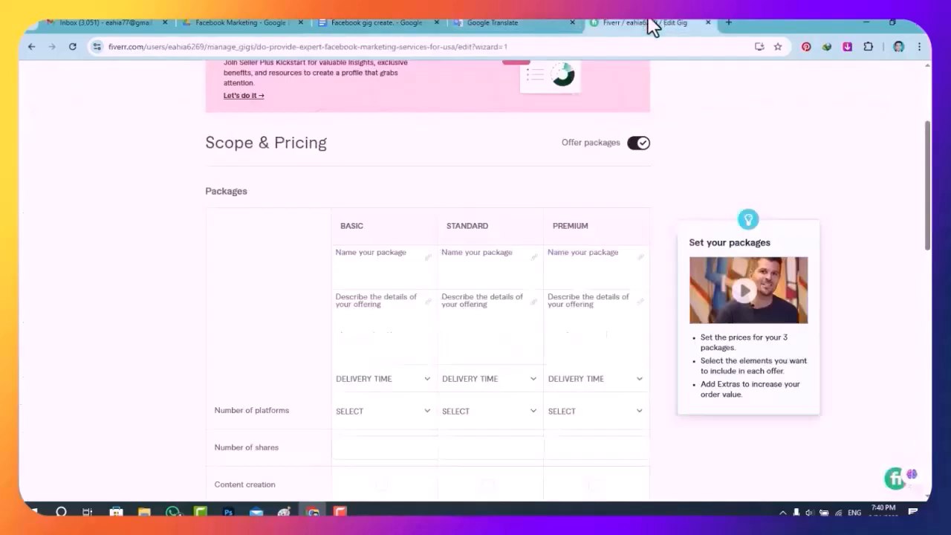
left_click(362, 313)
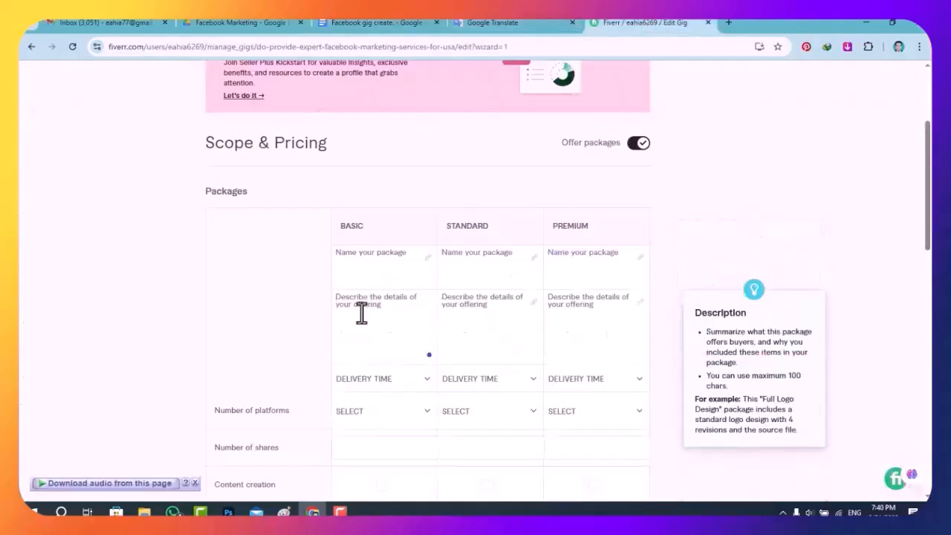
type("Create content with perfect product description, graphic design, video editing. On page and Off pa")
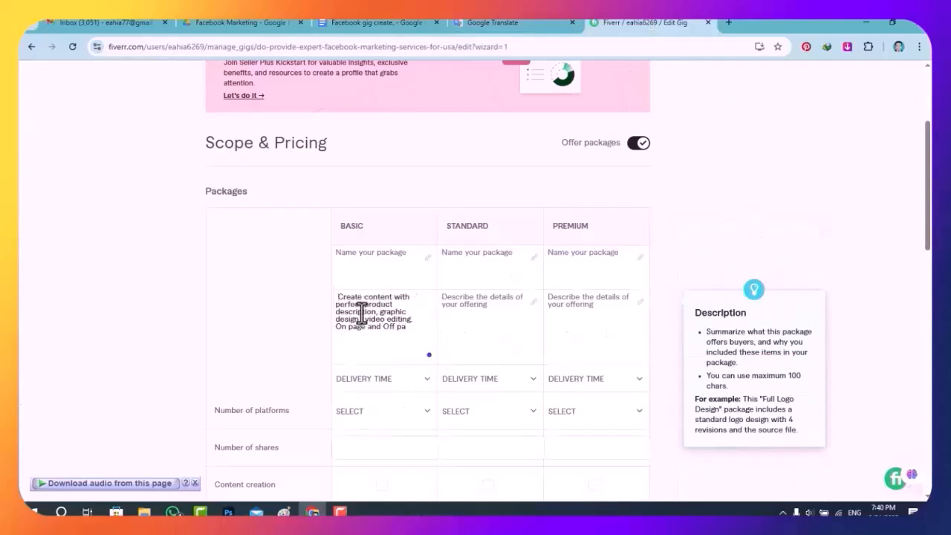
- Paste the same copied package text as the description of the Standard and Premium packages
left_click(454, 312)
type("Create content with perfect product description, graphic design , video editing. On page and Off pa")
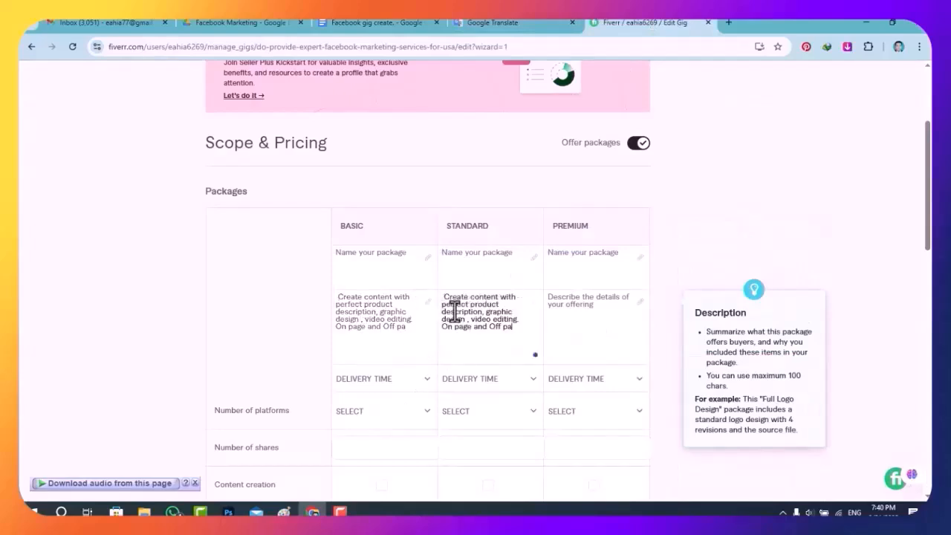
left_click(586, 318)
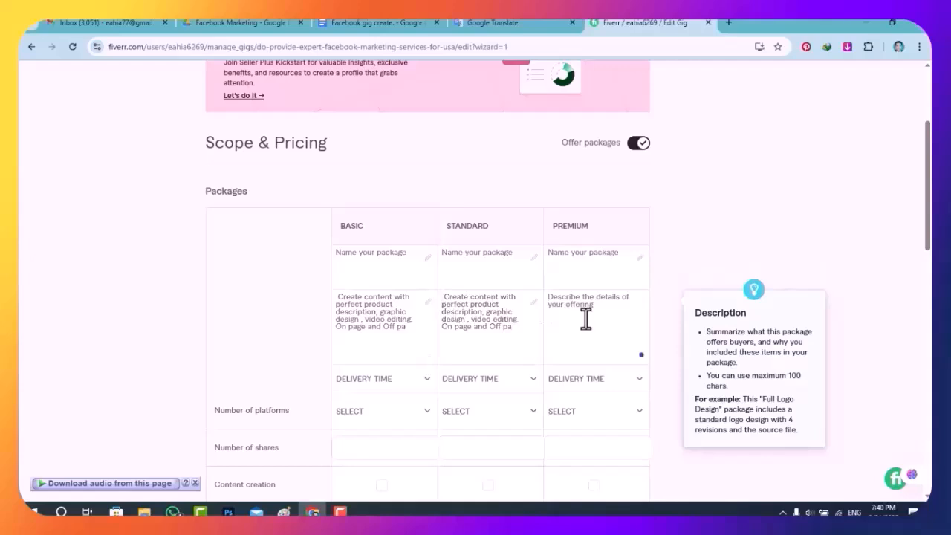
type("Create content with perfect product description, graphic design , video editing. On page and Off pa")
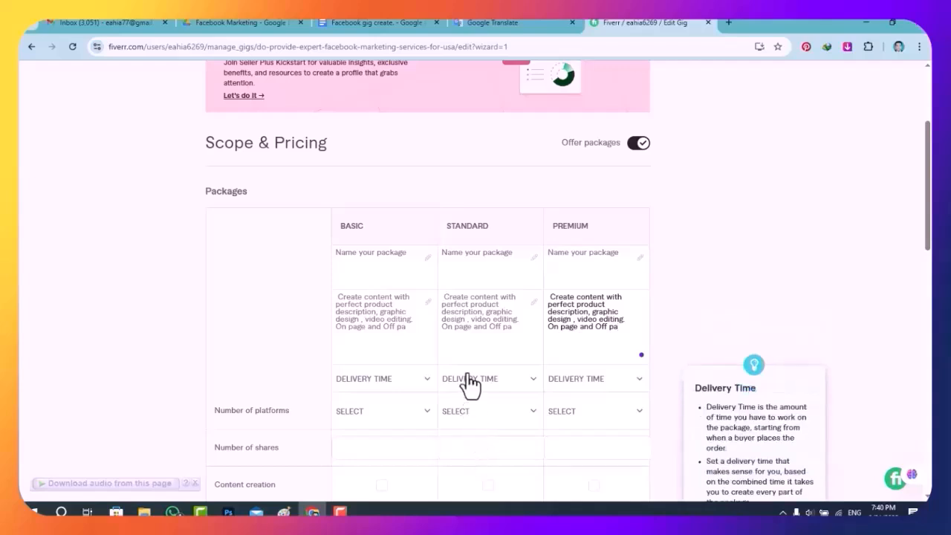
- Set the package prices to $10 for Basic, $20 for Standard and $40 for Premium
scroll(387, 283, "down", 2)
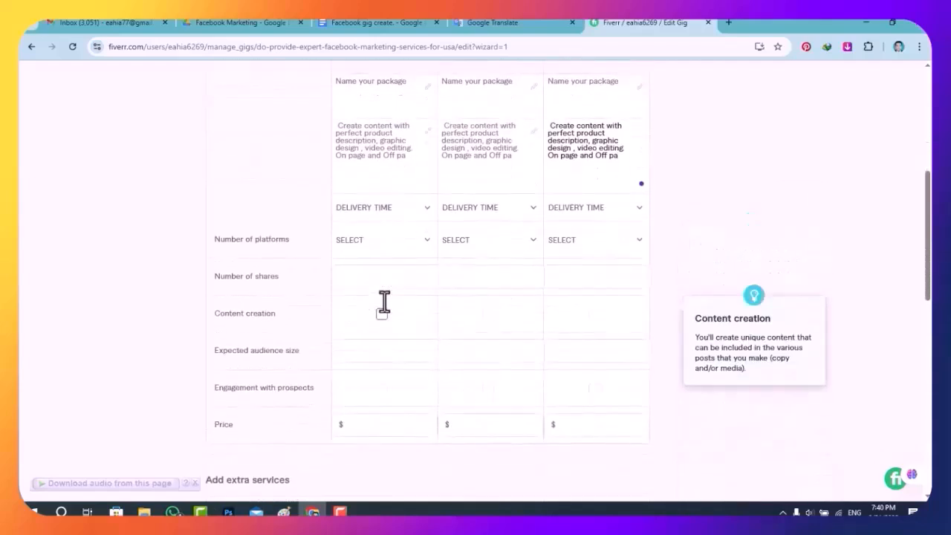
scroll(386, 308, "down", 2)
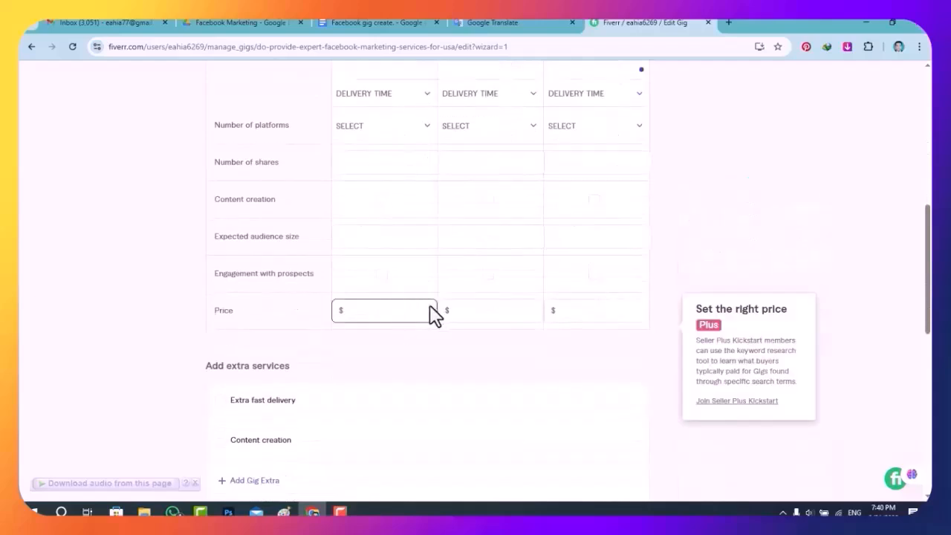
left_click(359, 311)
type("10")
left_click(490, 311)
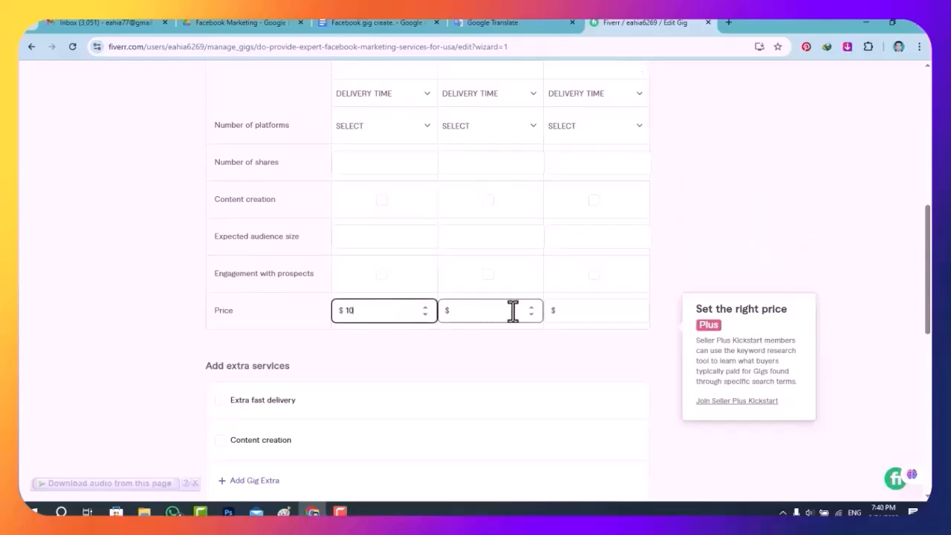
type("20")
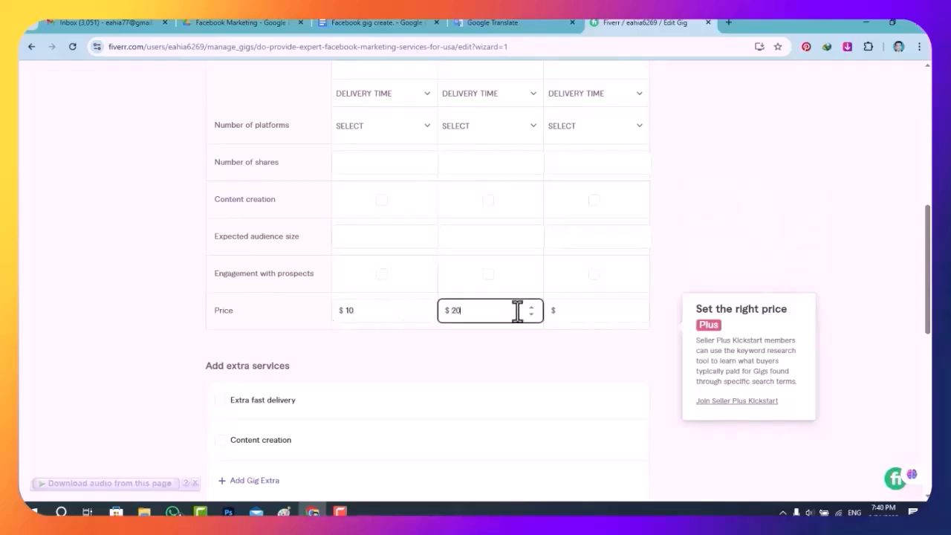
left_click(593, 310)
type("30")
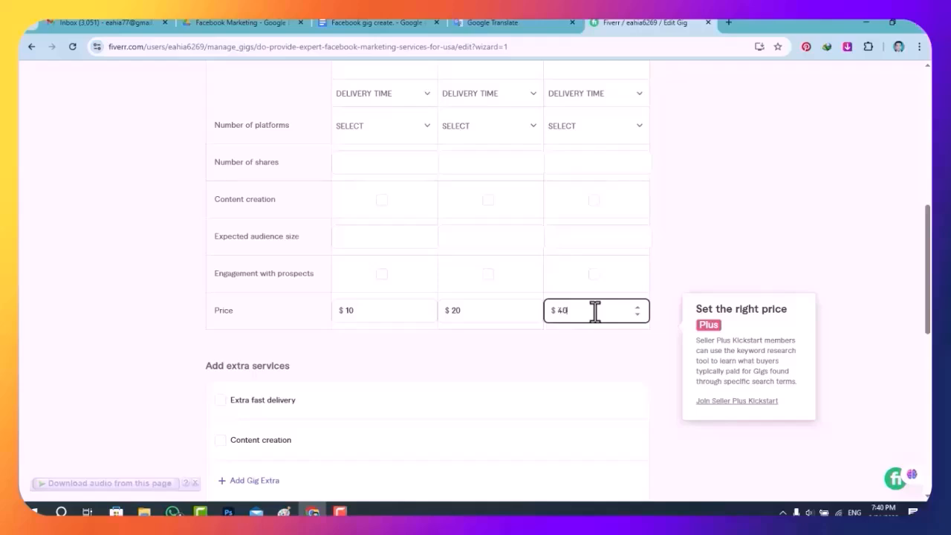
scroll(362, 191, "up", 5)
scroll(361, 193, "down", 5)
scroll(375, 297, "up", 4)
scroll(491, 253, "down", 3)
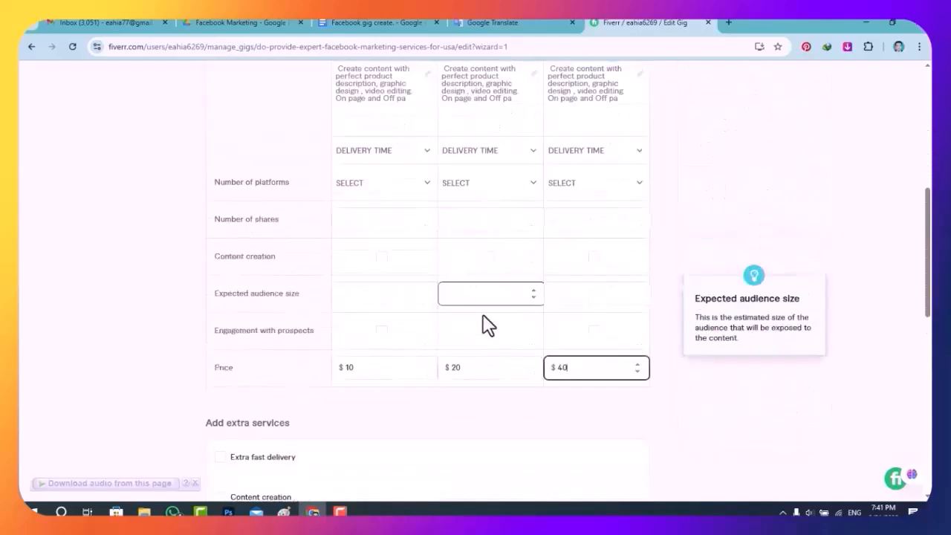
scroll(554, 167, "up", 3)
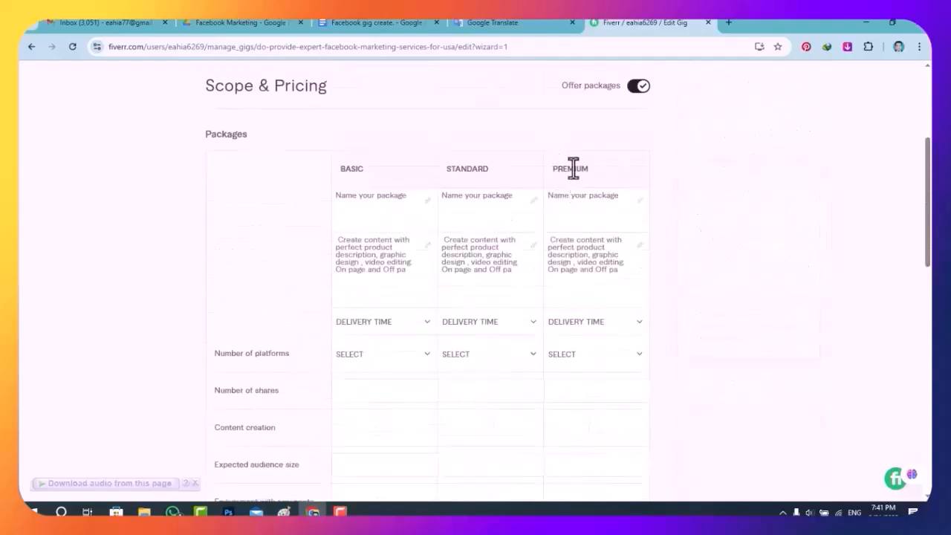
scroll(573, 179, "down", 3)
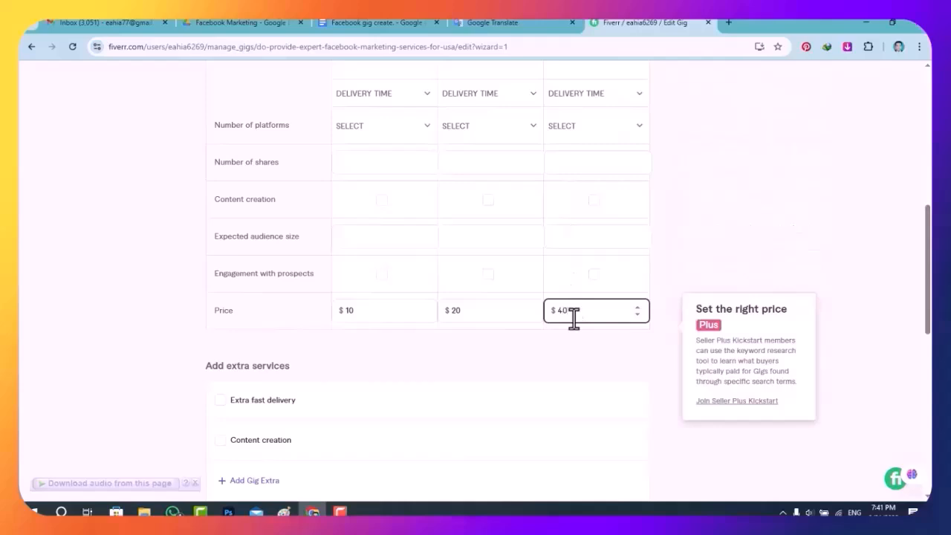
key("BackSpace")
key("BackSpace")
type("30")
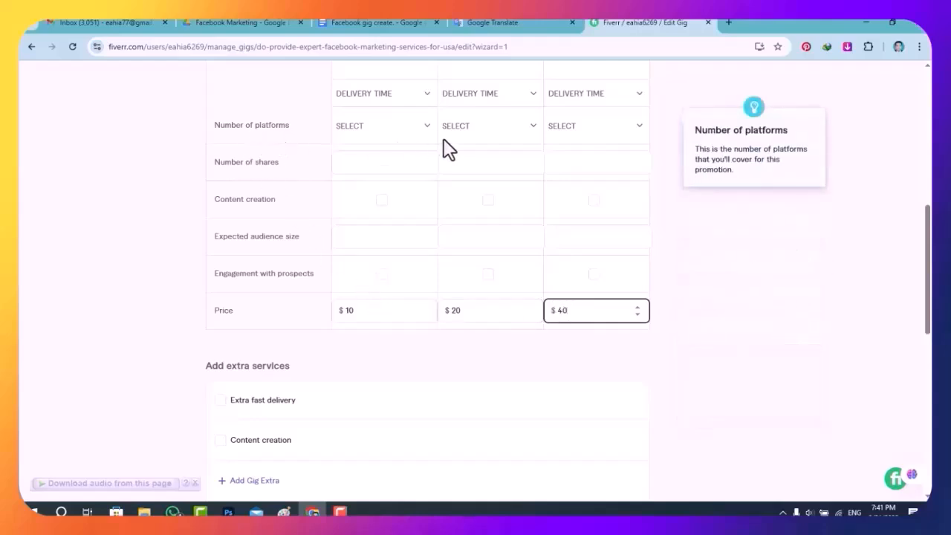
- Set the number of platforms for the Basic package to 3
scroll(408, 160, "up", 2)
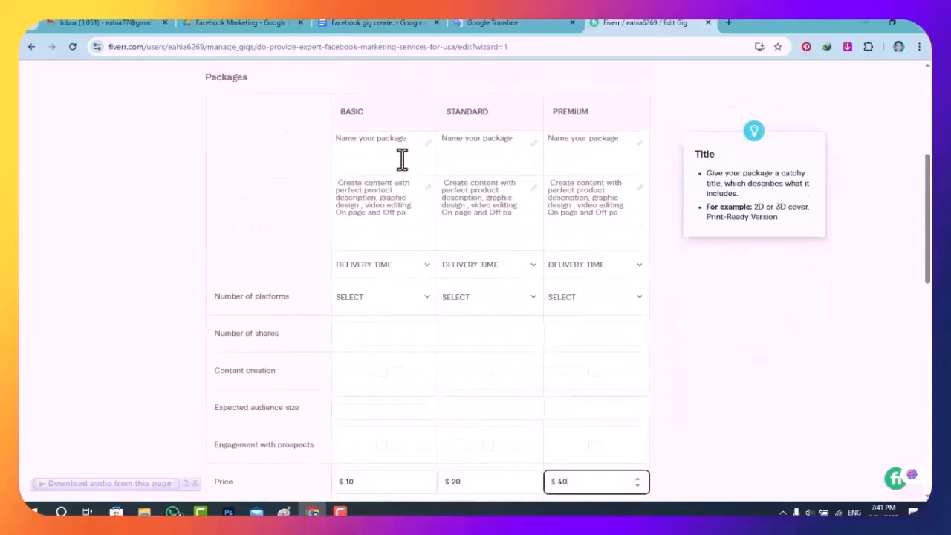
scroll(478, 344, "down", 1)
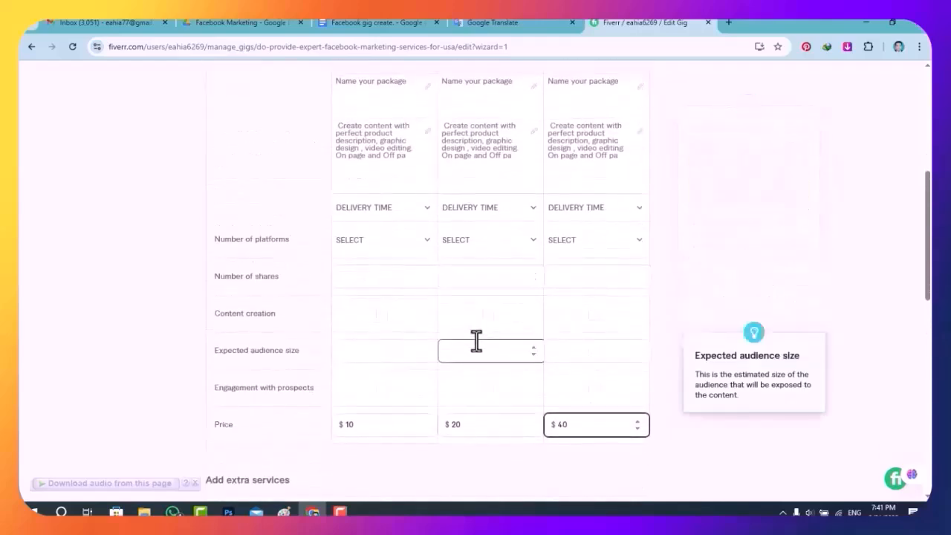
left_click(423, 248)
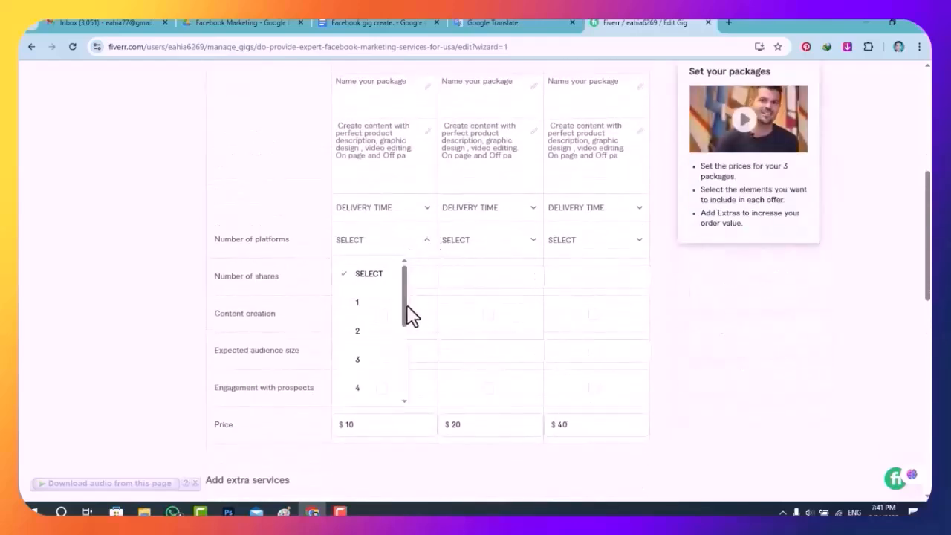
mouse_move(405, 306)
left_mouse_down()
mouse_move(402, 386)
mouse_move(403, 314)
left_mouse_up()
left_click(365, 293)
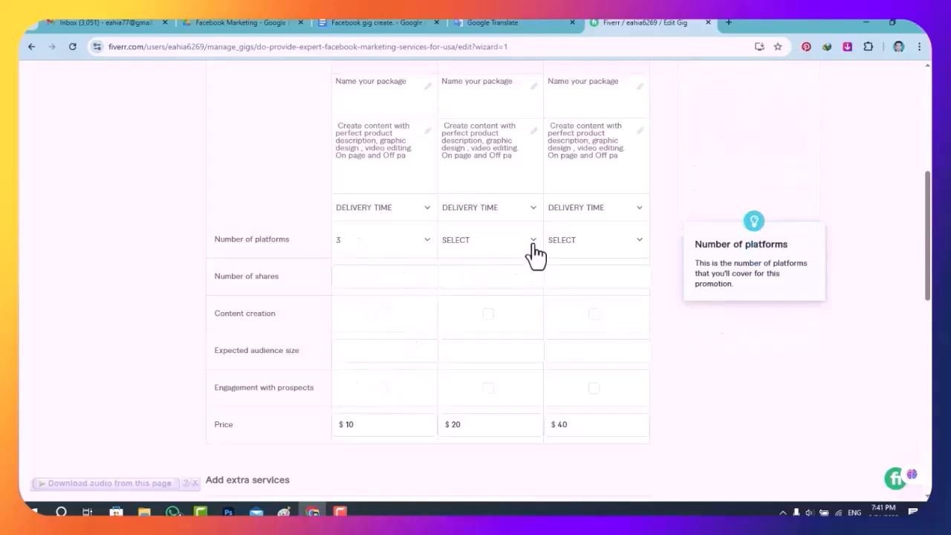
scroll(533, 256, "up", 3)
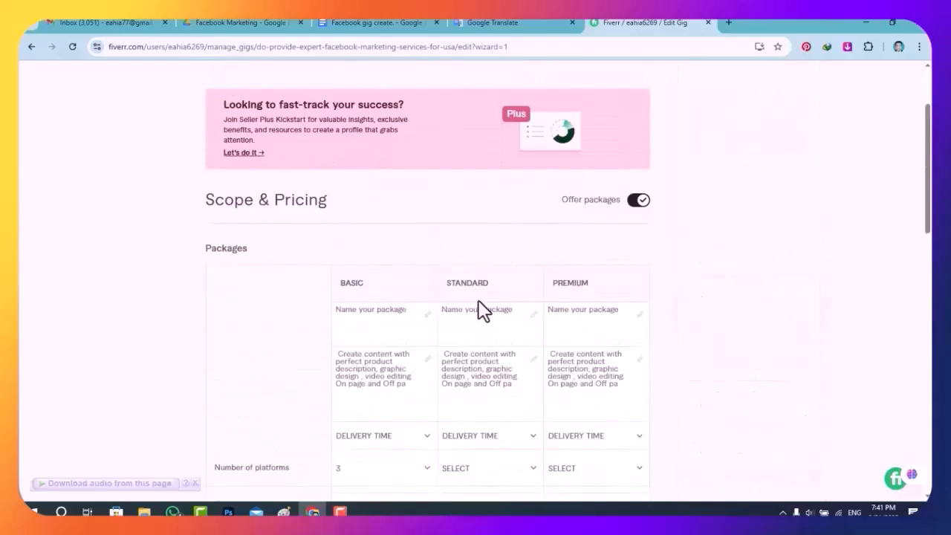
scroll(484, 312, "down", 3)
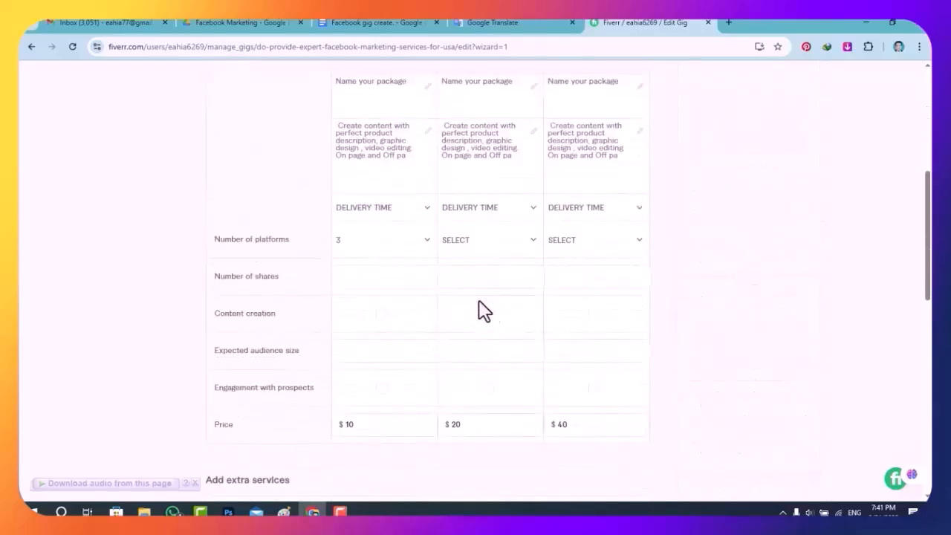
left_click(532, 245)
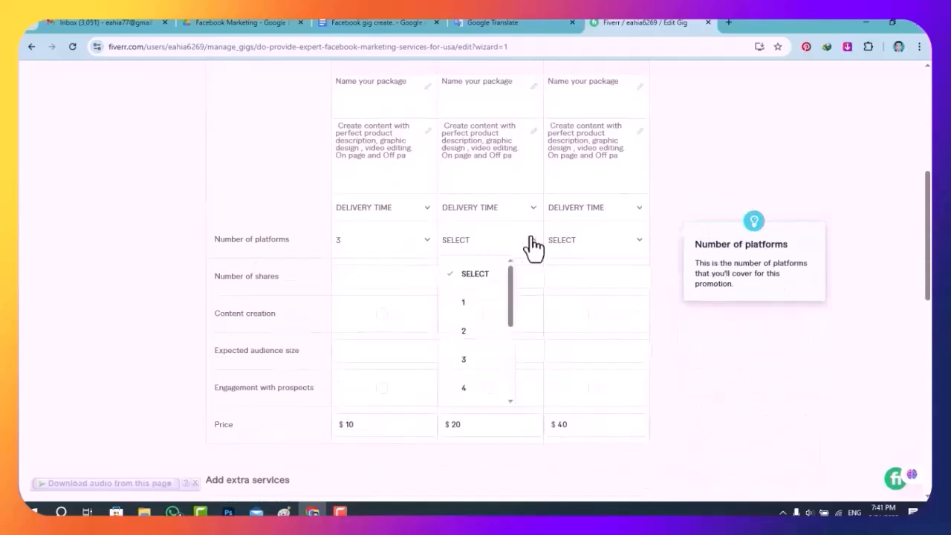
- Set the delivery time to 3 days for Basic, 4 days for Standard and 5 days for Premium
left_click(420, 217)
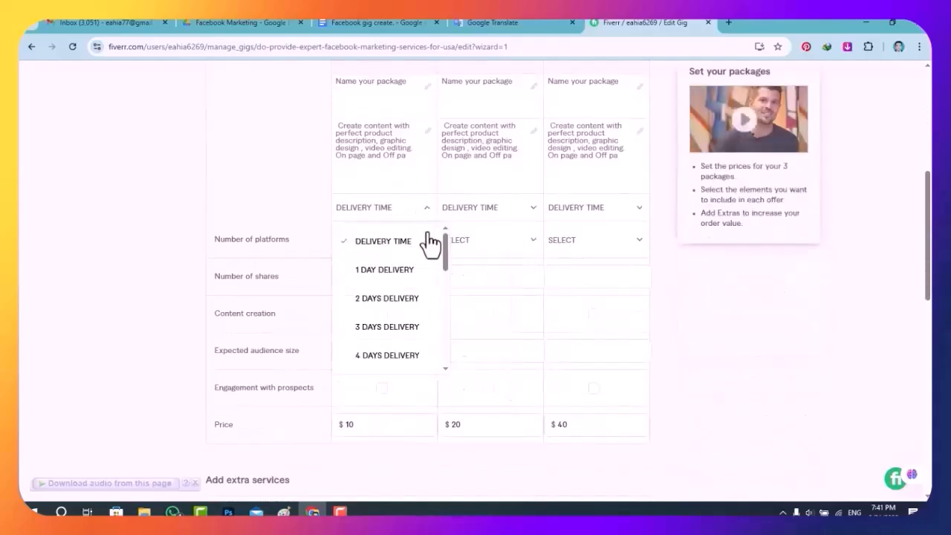
left_click(397, 334)
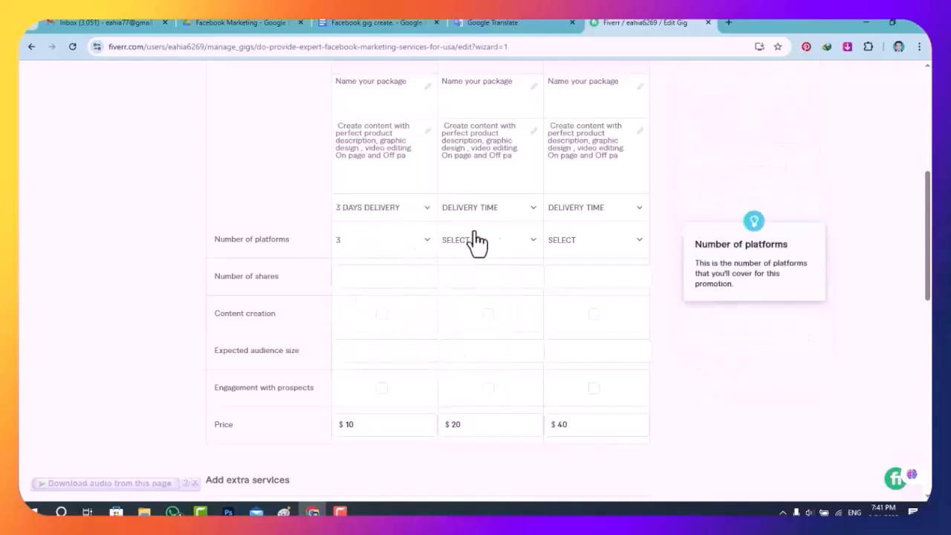
left_click(525, 217)
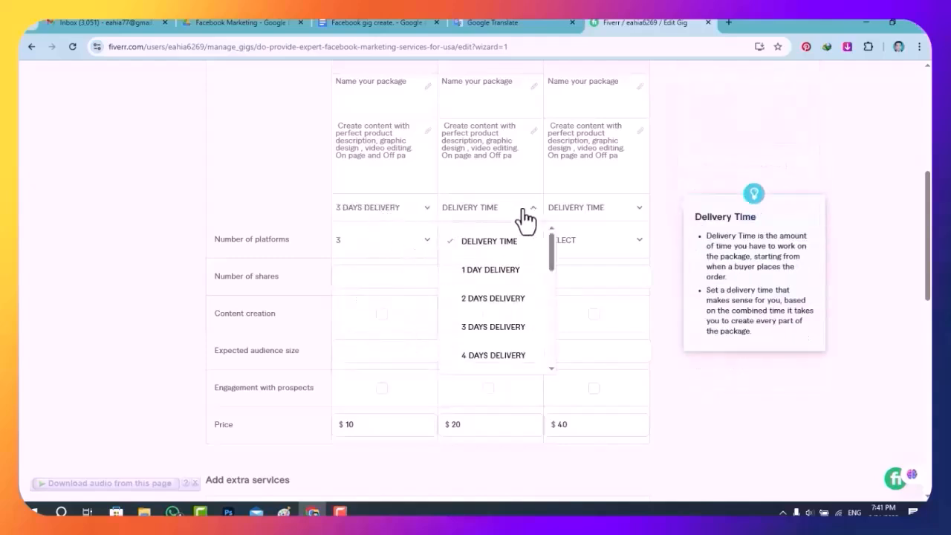
left_click(504, 358)
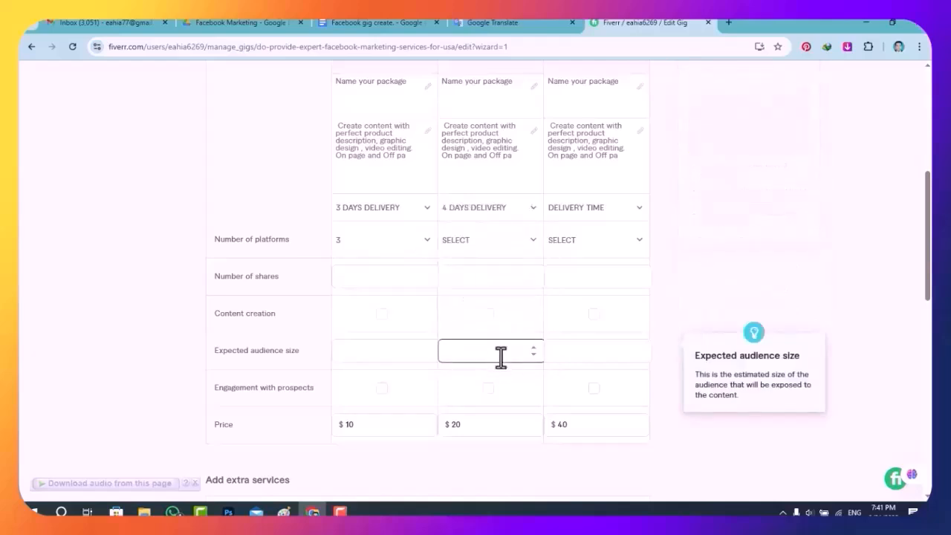
left_click(640, 242)
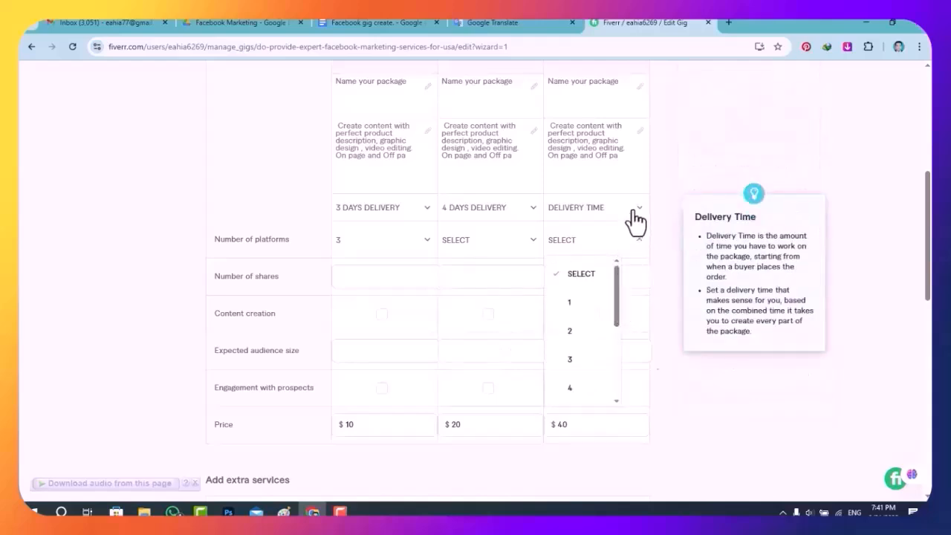
left_click(636, 221)
left_click_drag(658, 271, 658, 276)
left_click(600, 364)
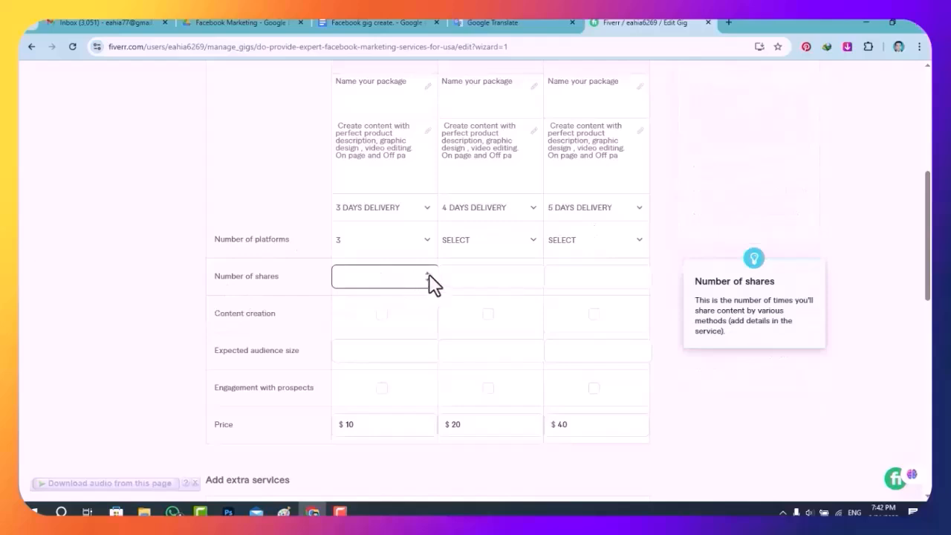
- Set the number of shares to 10 for Basic, 15 for Standard and 20 for Premium
left_click(388, 275)
type("10")
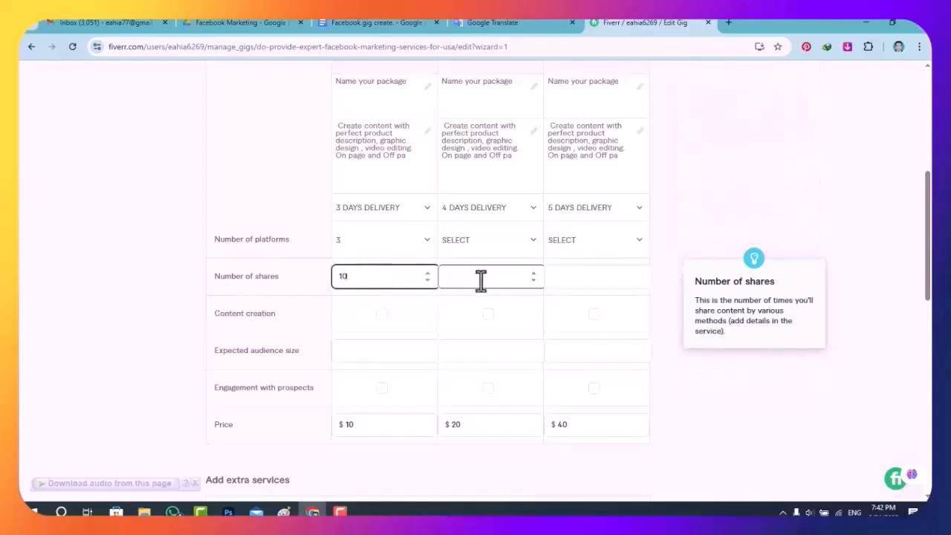
left_click(535, 281)
type("1")
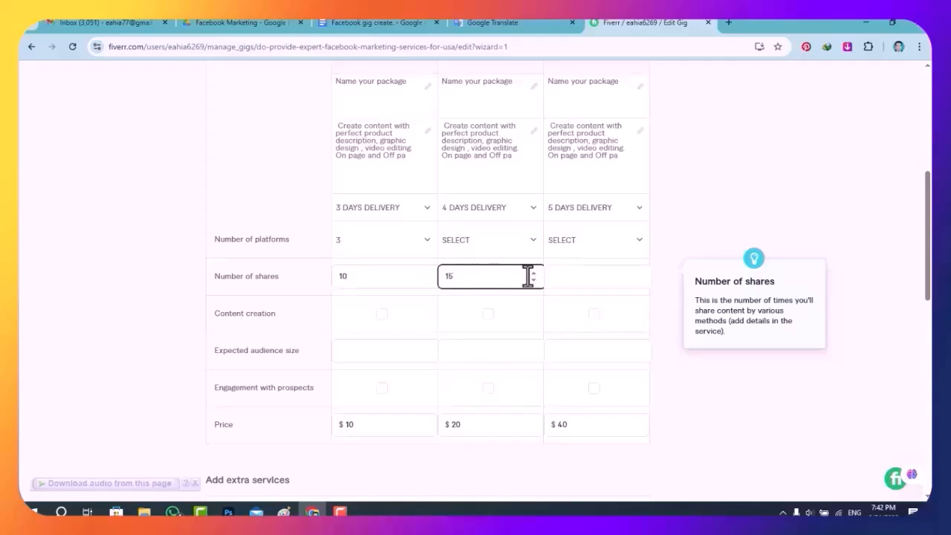
type("5")
left_click(578, 277)
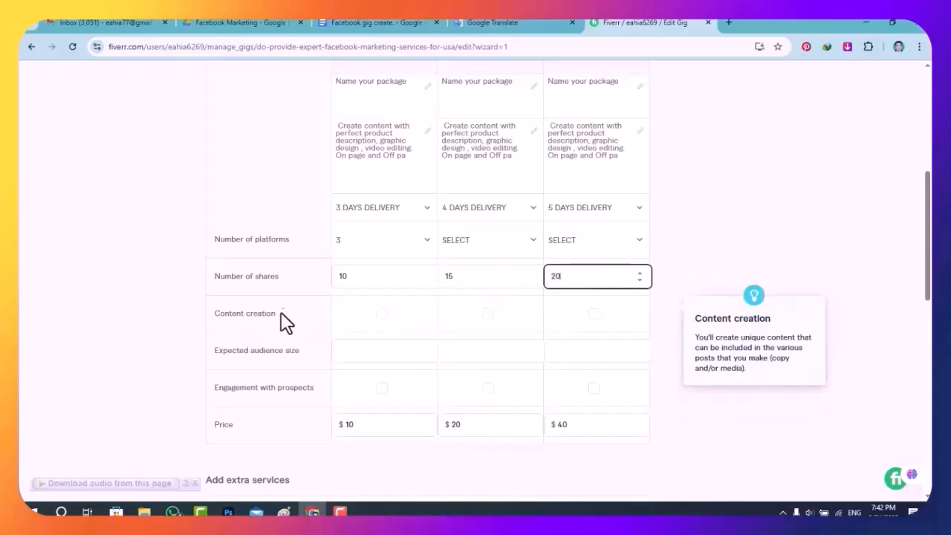
- Include content creation in the Basic, Standard and Premium packages
left_click(381, 315)
left_click(487, 314)
left_click(593, 314)
- Set the expected audience size to 100000 for Basic, 200000 for Standard and 300000 for Premium
scroll(539, 327, "down", 1)
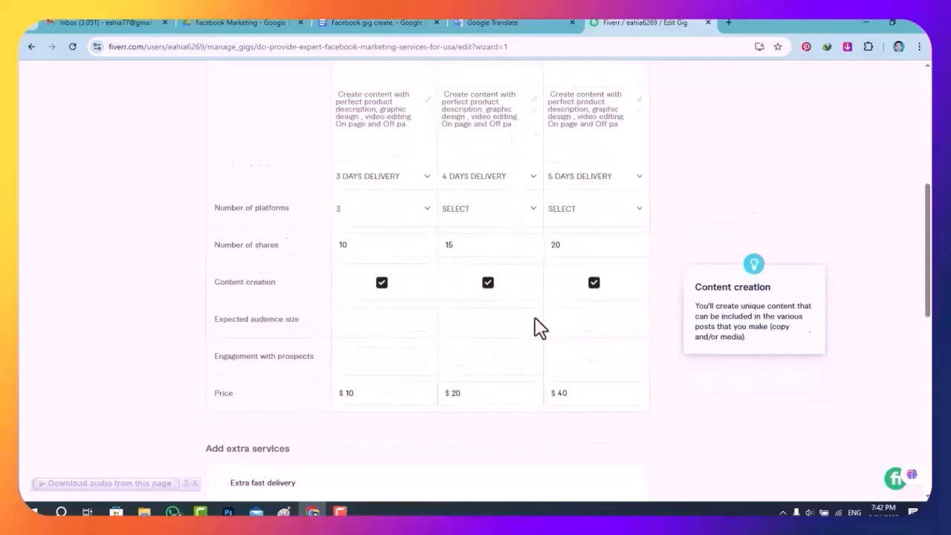
scroll(541, 327, "down", 2)
left_click(373, 184)
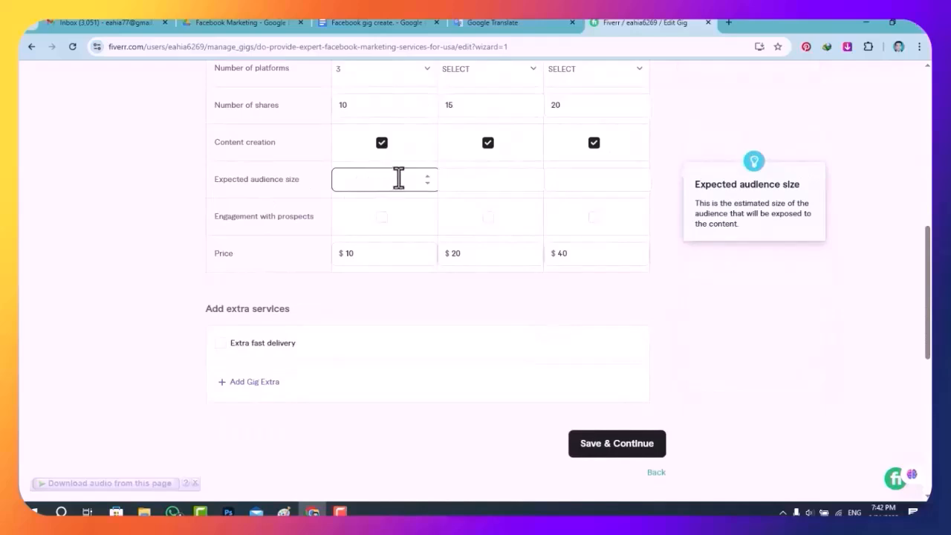
left_click(410, 179)
type("100000")
left_click(507, 175)
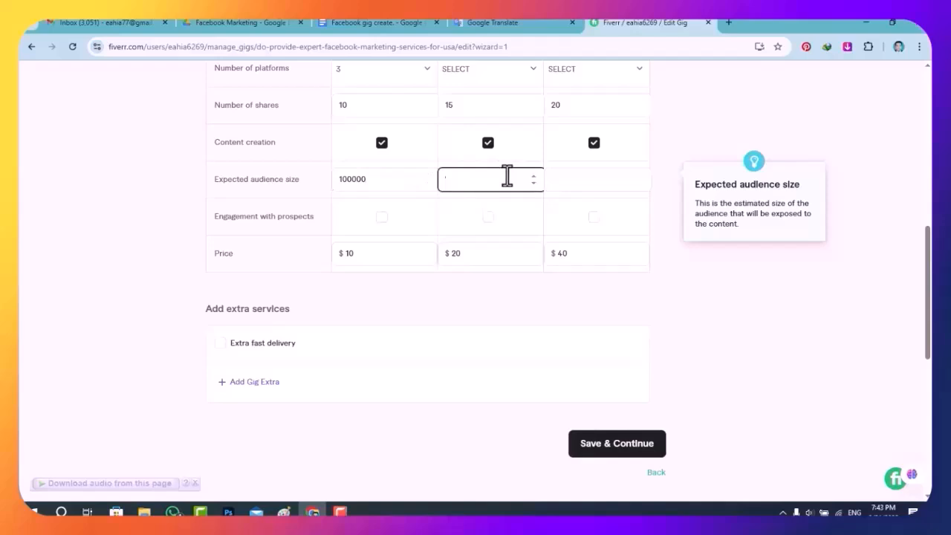
type("200000")
left_click(570, 179)
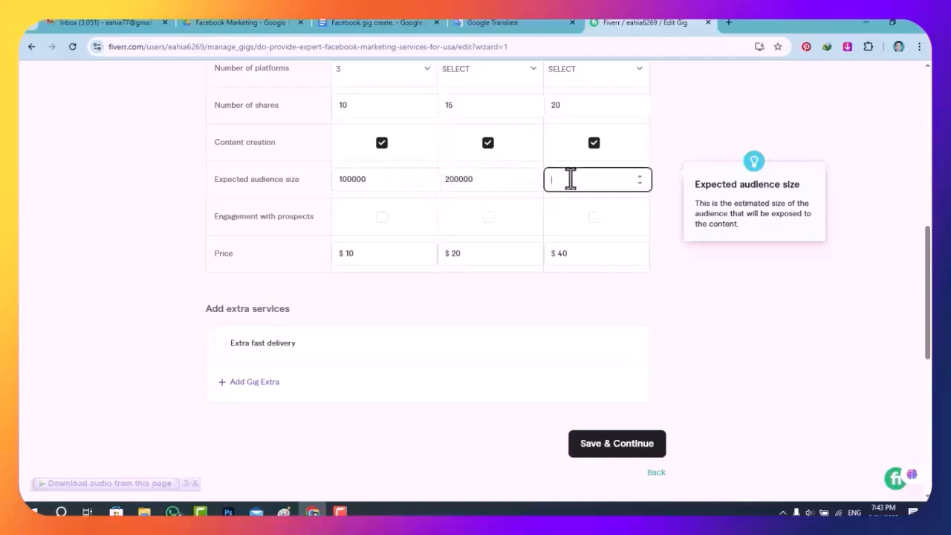
type("300000")
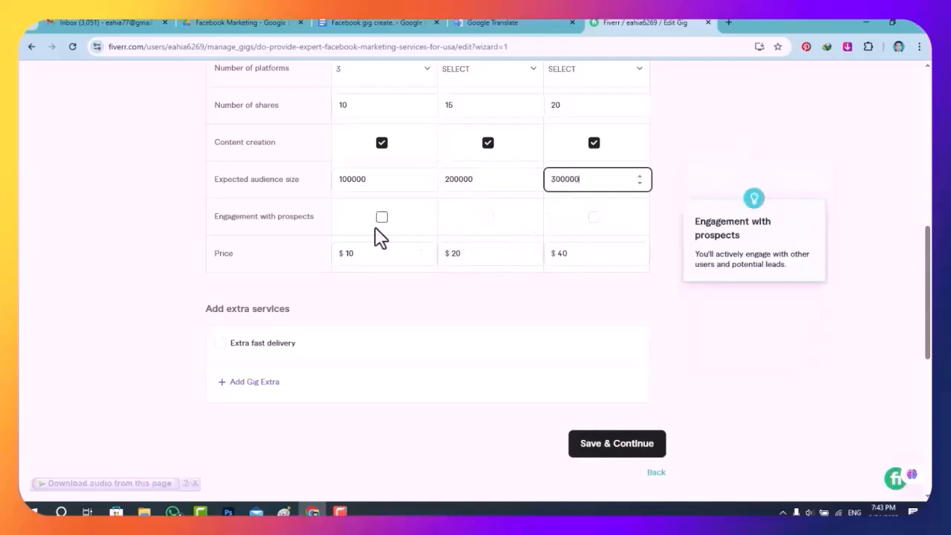
- Include engagement with prospects in the Standard package and look over the extra services offered below the prices
left_click(487, 217)
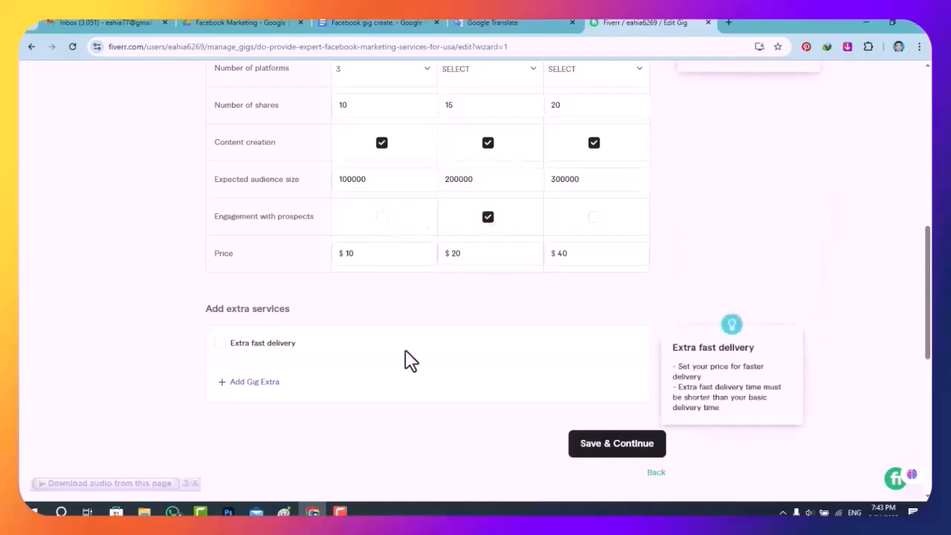
scroll(398, 336, "down", 2)
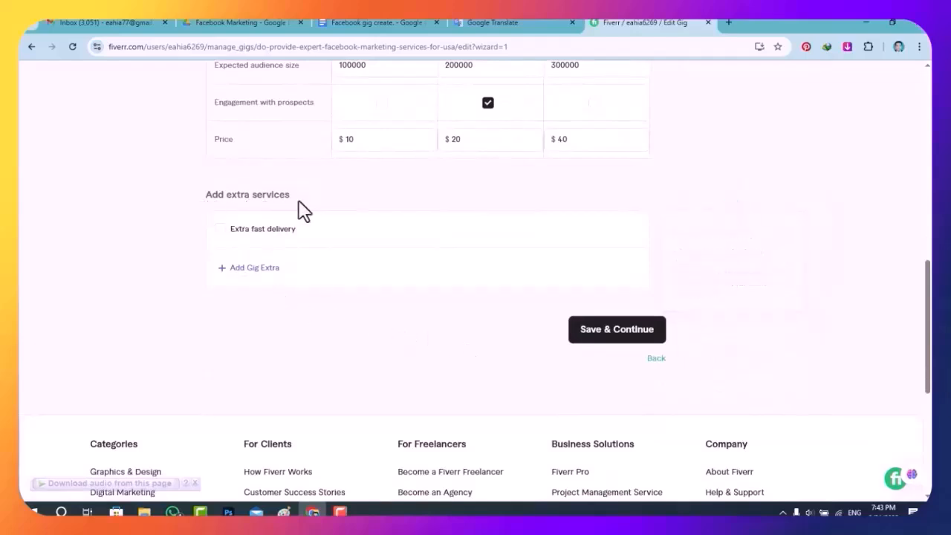
mouse_move(339, 241)
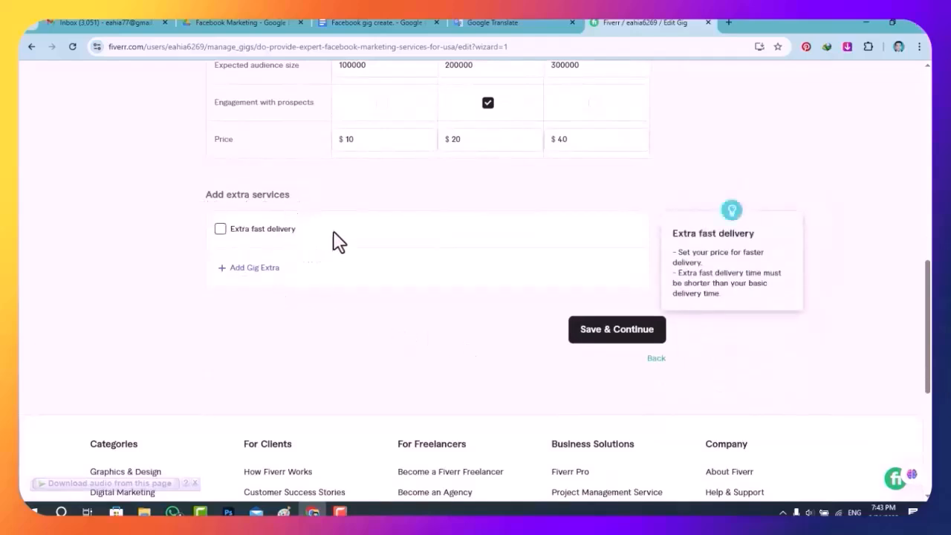
- Name the Basic package "1 Million FB promotion"
scroll(382, 287, "up", 10)
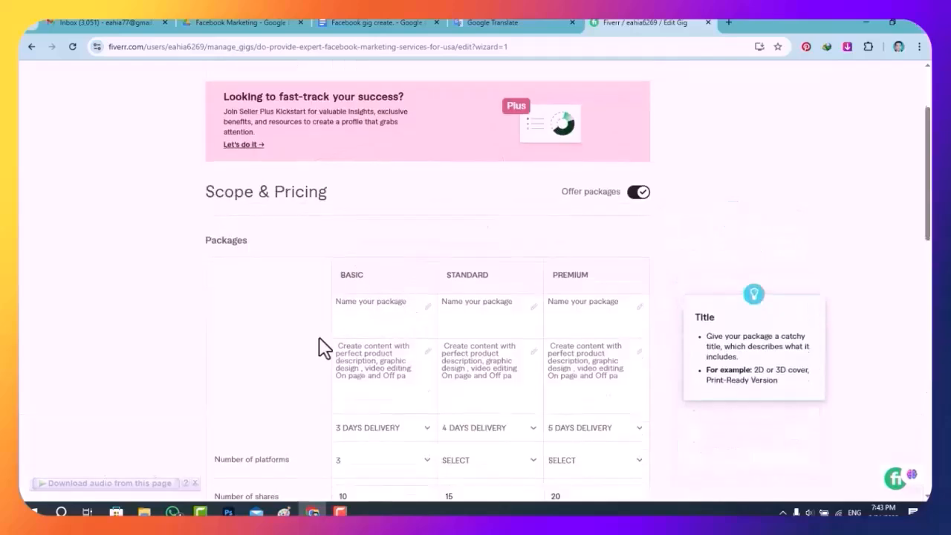
scroll(323, 344, "down", 3)
left_click(405, 209)
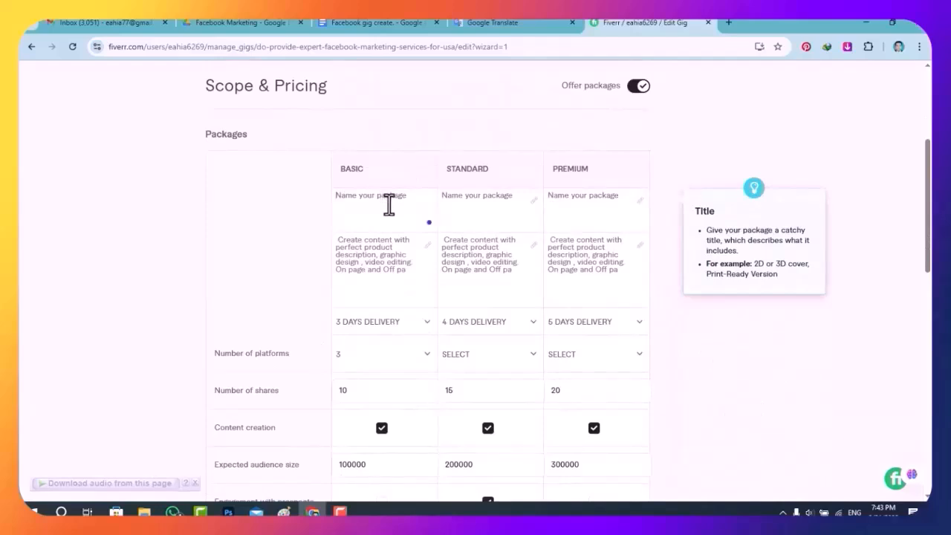
type("1 Millio")
type("n FB promotion")
left_click_drag(416, 197, 336, 198)
- Name the Standard package "2 millions FB Promotion" and the Premium package "3 millions FB Promotion"
left_click(455, 198)
type("2 Million")
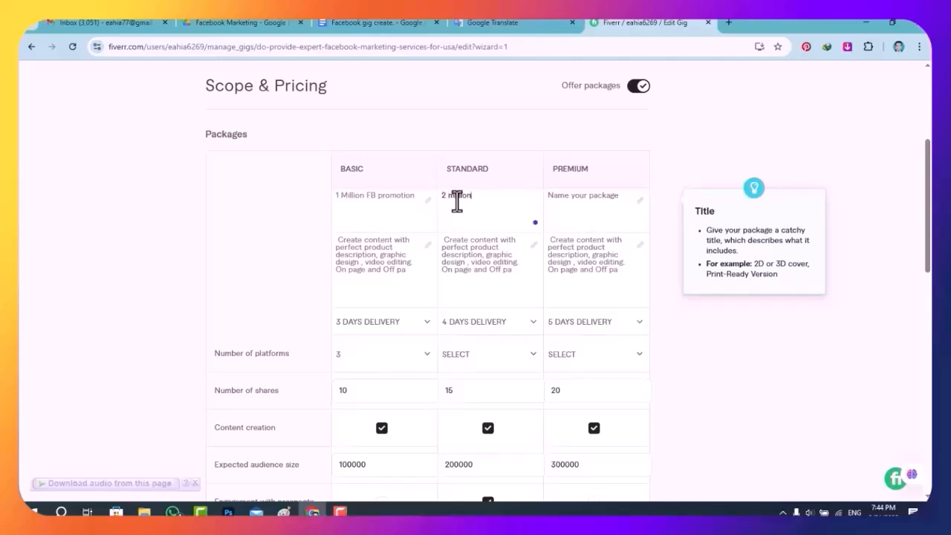
type("s FB Promotion")
left_click(567, 199)
type("3 millions ")
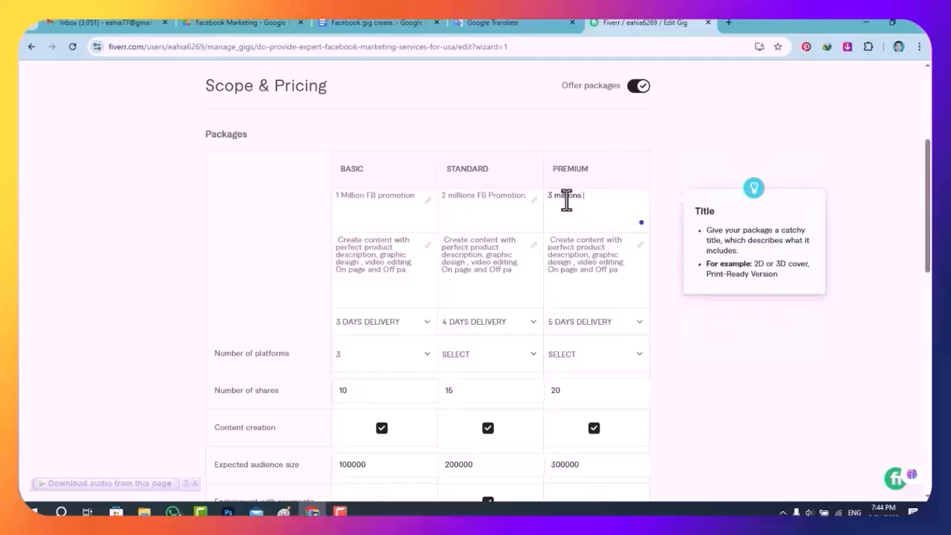
type("FB Promotion")
- Submit the scope and pricing page with the filled-in package details
scroll(569, 204, "down", 3)
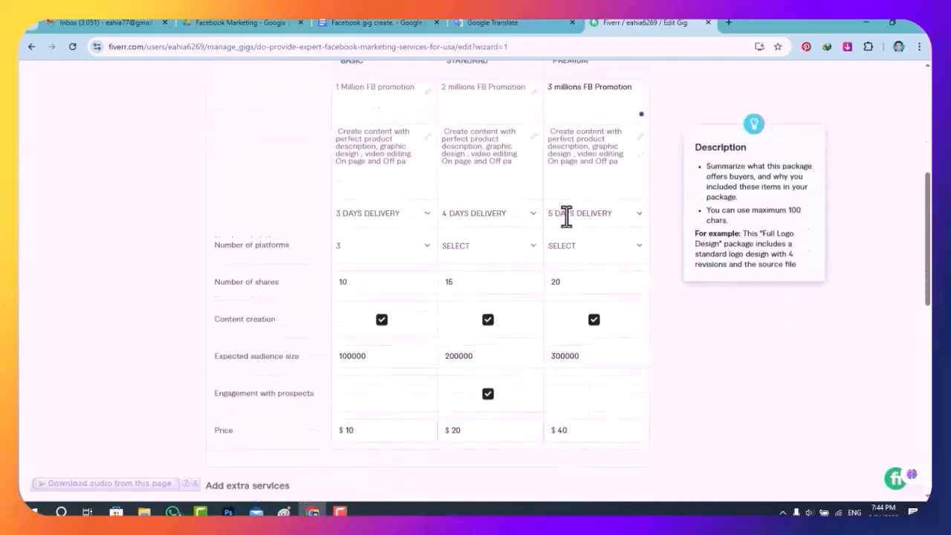
scroll(566, 215, "down", 8)
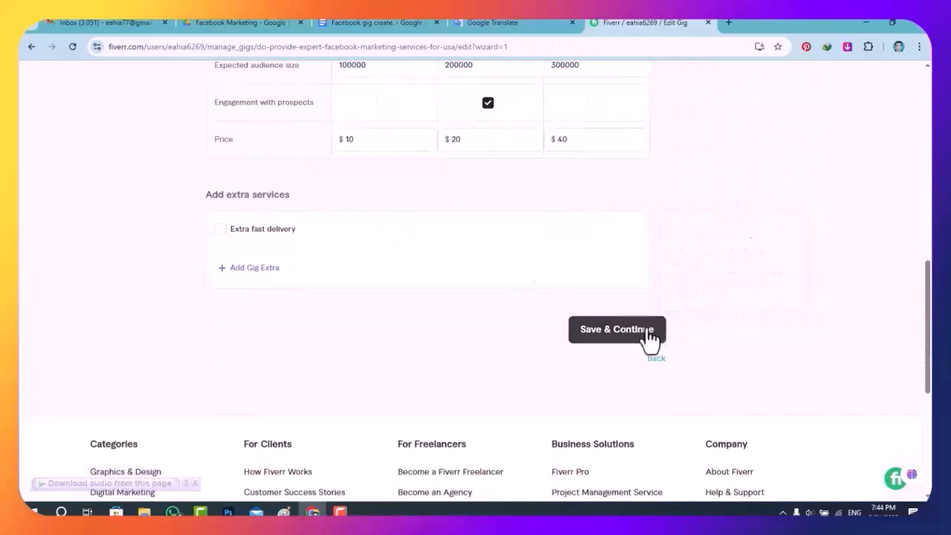
left_click(622, 340)
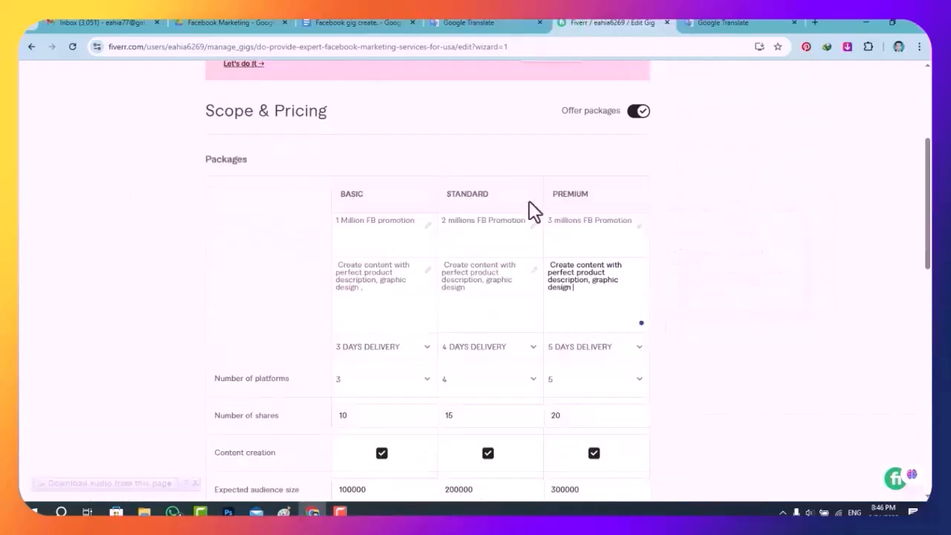
- Look over the revised package descriptions, scope and prices, and save them to continue to the Description & FAQ stage
scroll(376, 211, "down", 1)
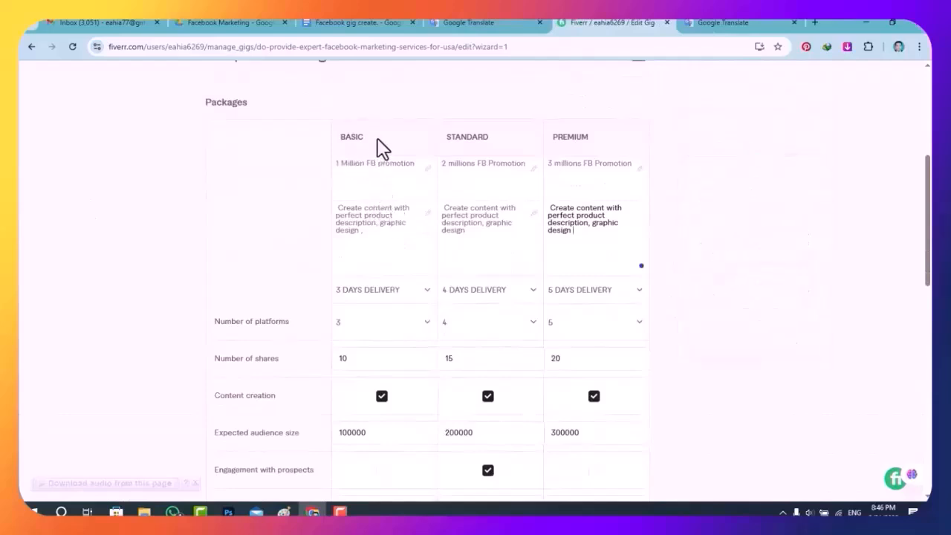
scroll(409, 468, "down", 2)
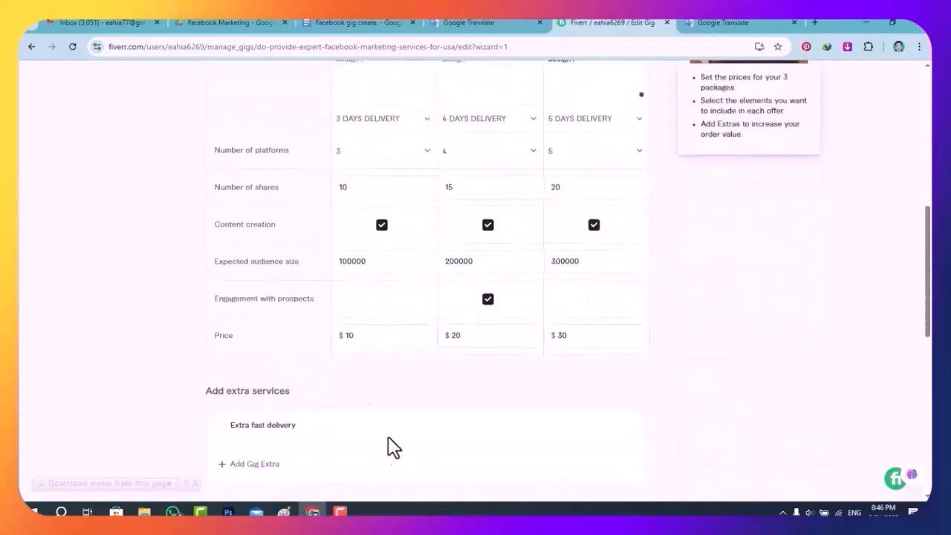
scroll(364, 349, "up", 3)
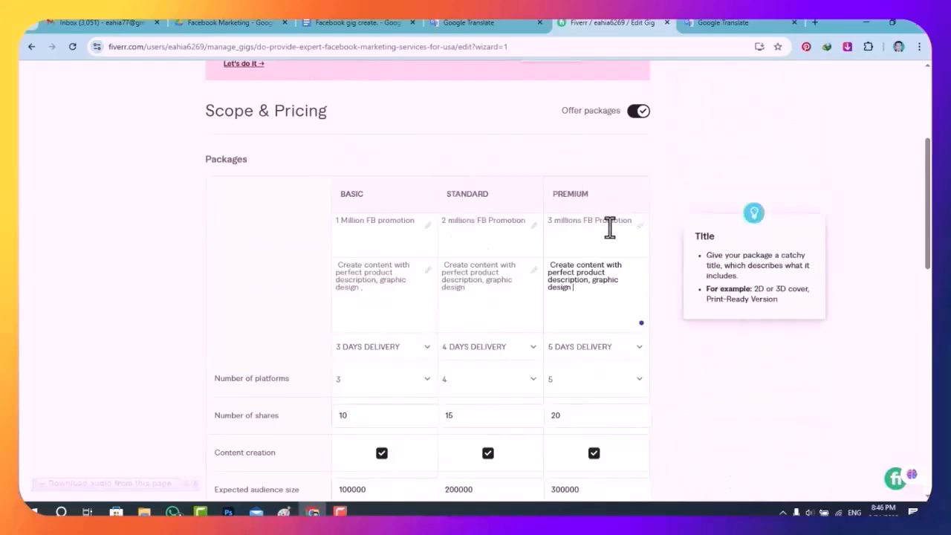
scroll(610, 228, "down", 2)
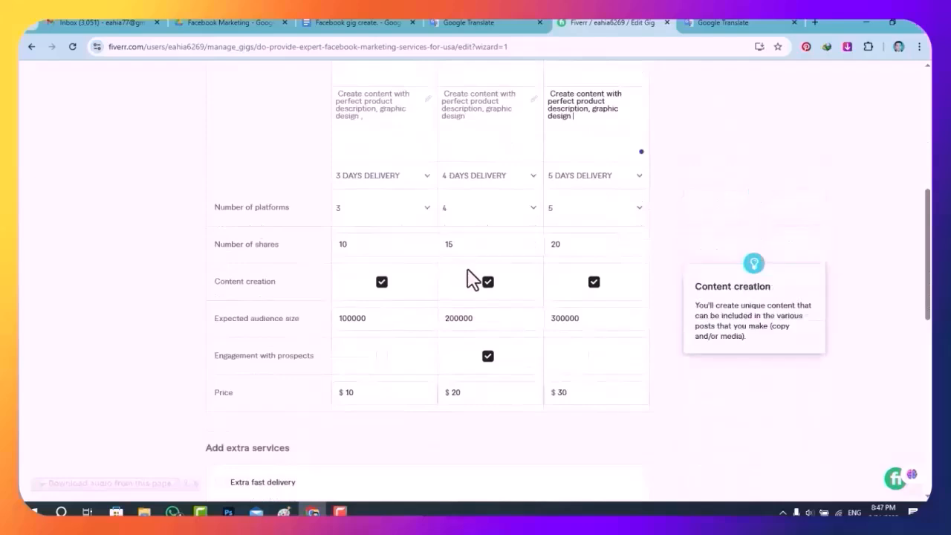
scroll(471, 278, "down", 2)
scroll(472, 278, "down", 2)
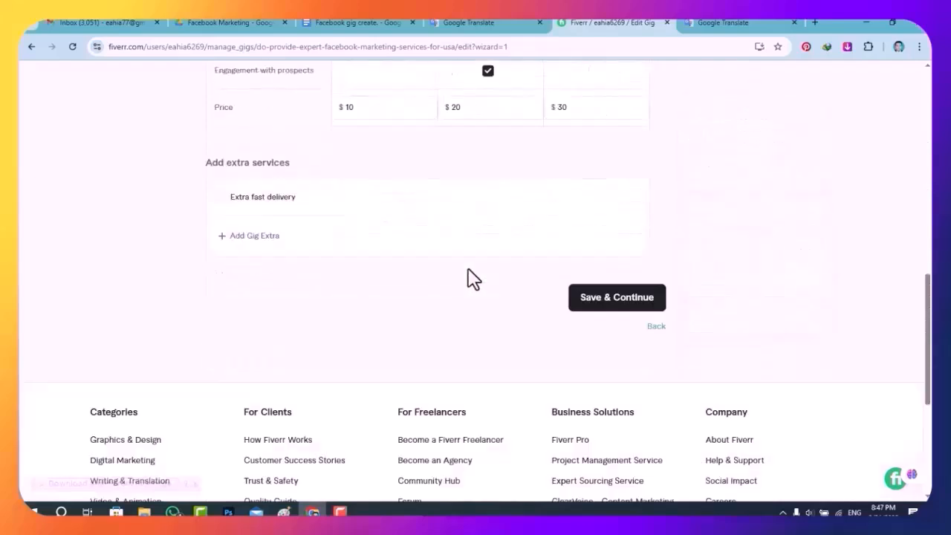
left_click(611, 301)
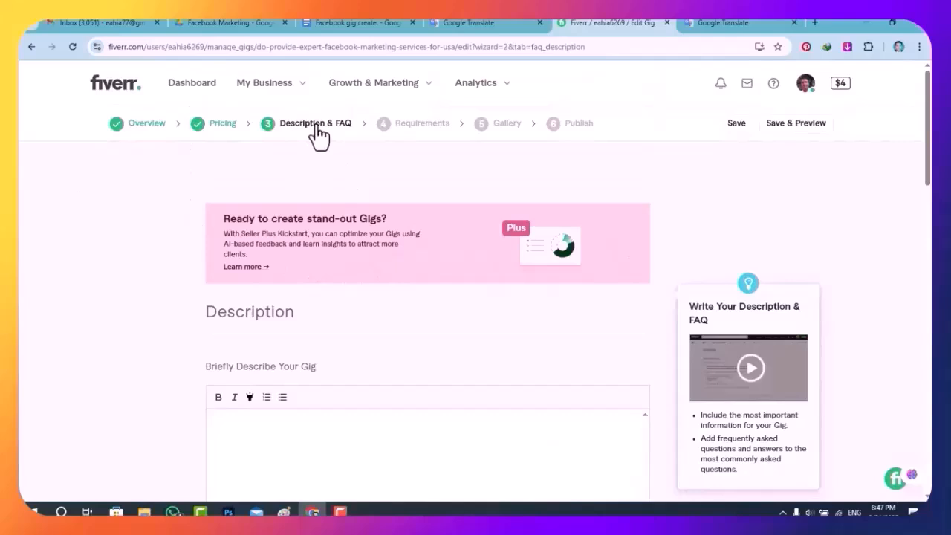
- Switch to the gig document in Google Docs and copy its English introduction, from "Are you looking to reach" to "spread worldwide."
scroll(349, 296, "down", 3)
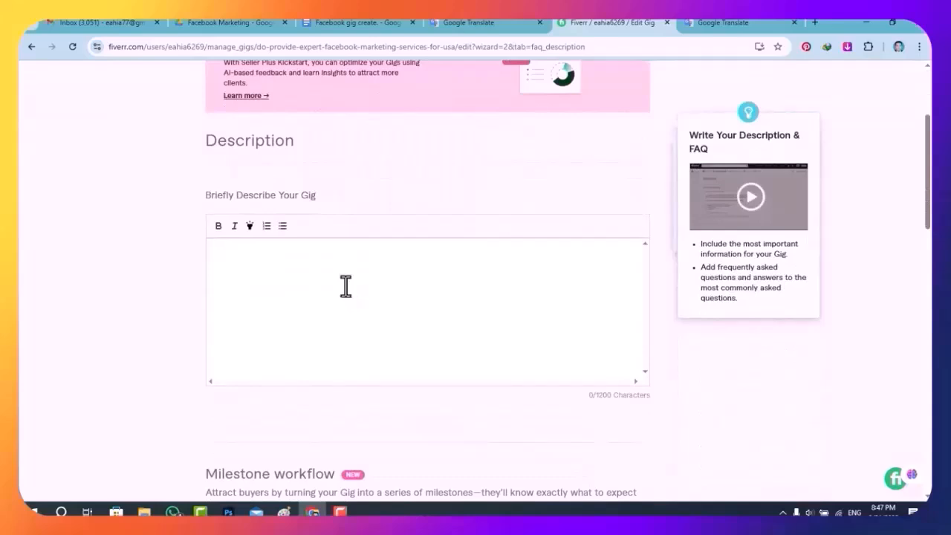
scroll(347, 285, "down", 1)
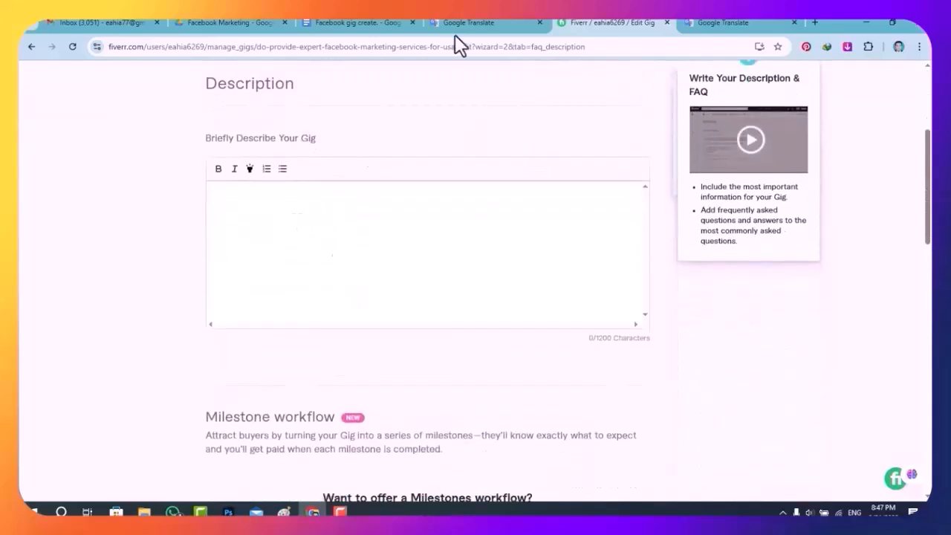
left_click(368, 22)
scroll(424, 453, "down", 3)
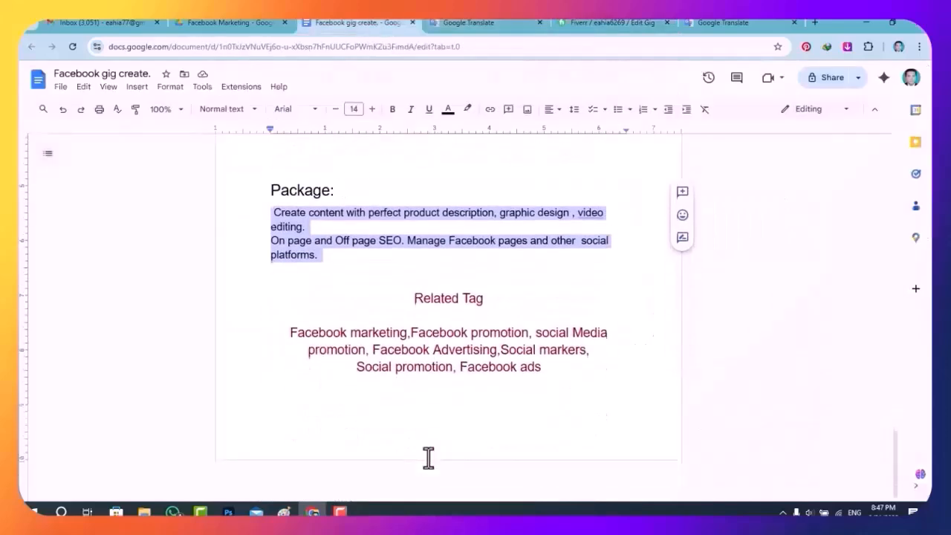
scroll(319, 221, "up", 10)
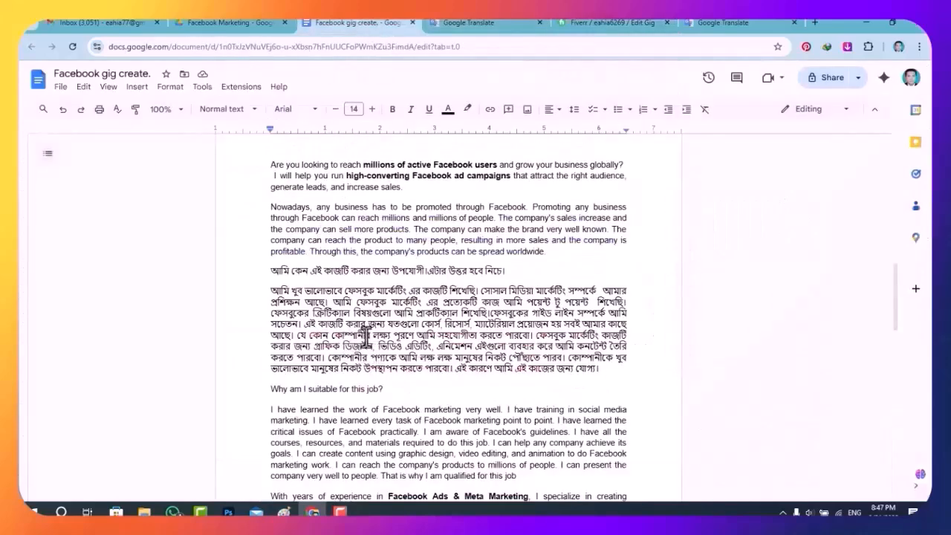
scroll(329, 279, "up", 10)
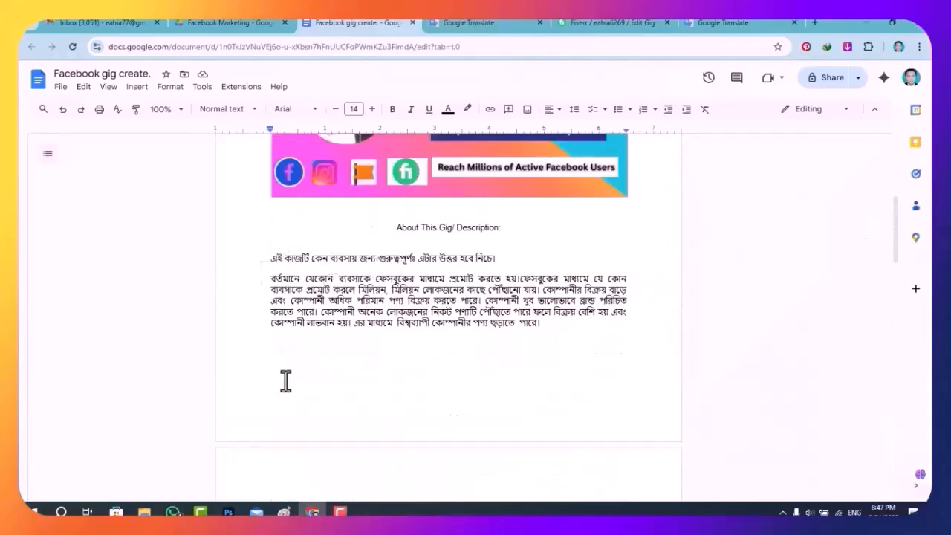
scroll(280, 384, "down", 3)
left_click_drag(270, 286, 576, 369)
key("ctrl+c")
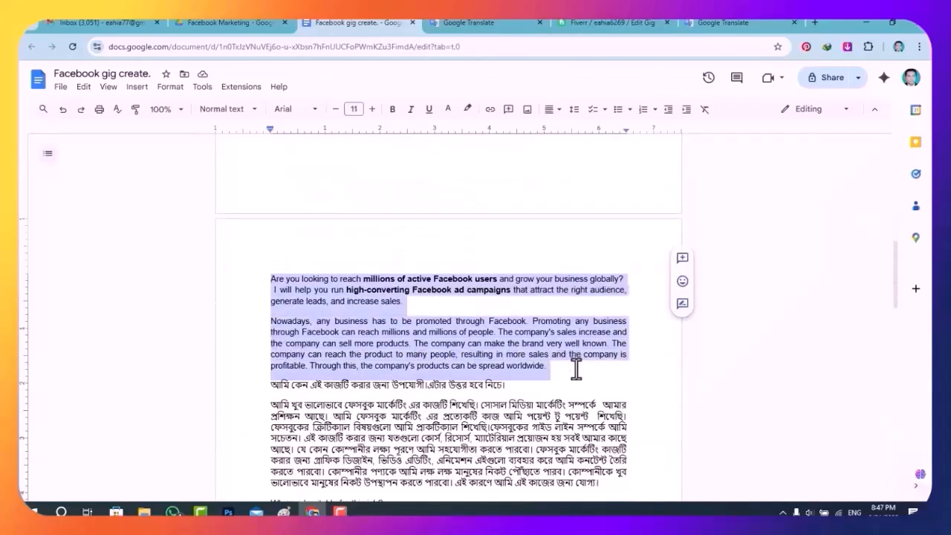
- Switch back to the Fiverr gig and paste the copied introduction into the empty gig description
left_click(639, 22)
left_click(238, 199)
key("ctrl+v")
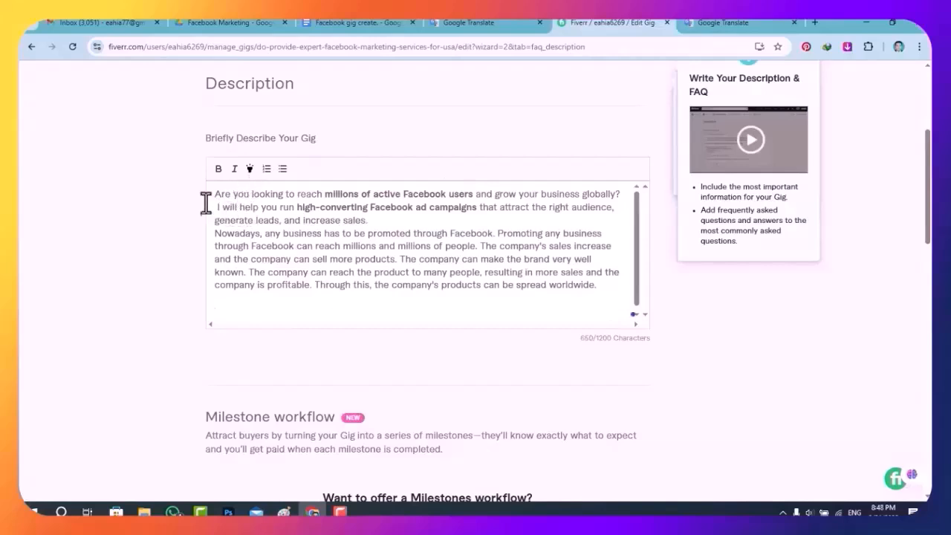
- Set the entire pasted description in italics and clear its bold formatting
left_click_drag(216, 197, 344, 307)
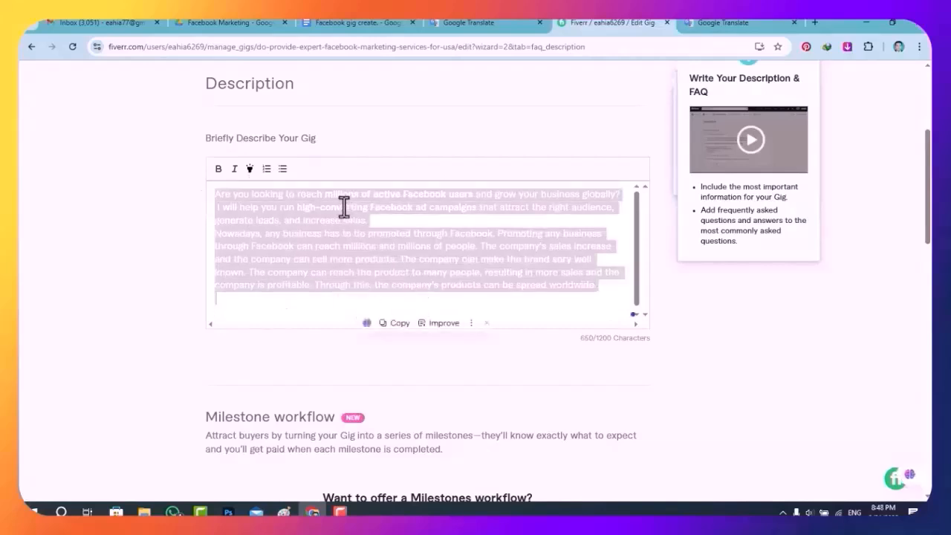
left_click(218, 171)
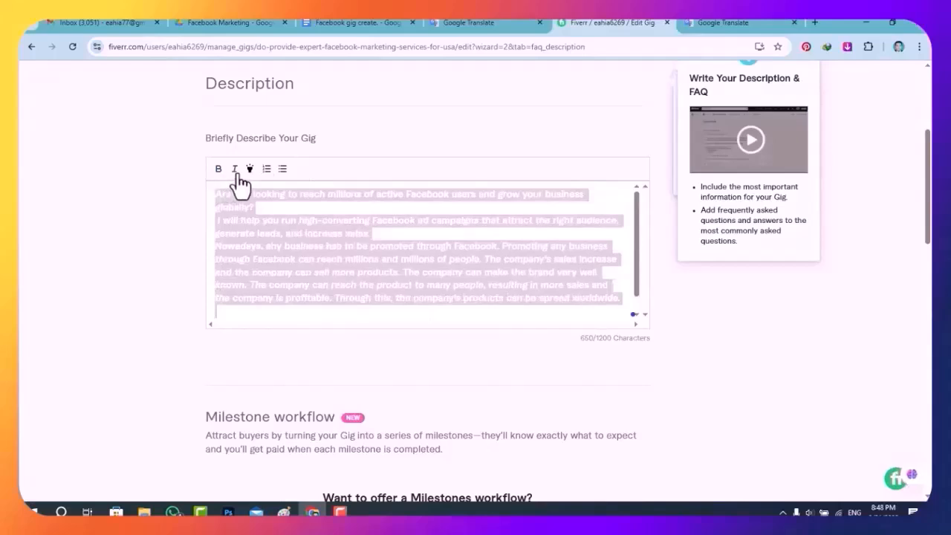
left_click(217, 171)
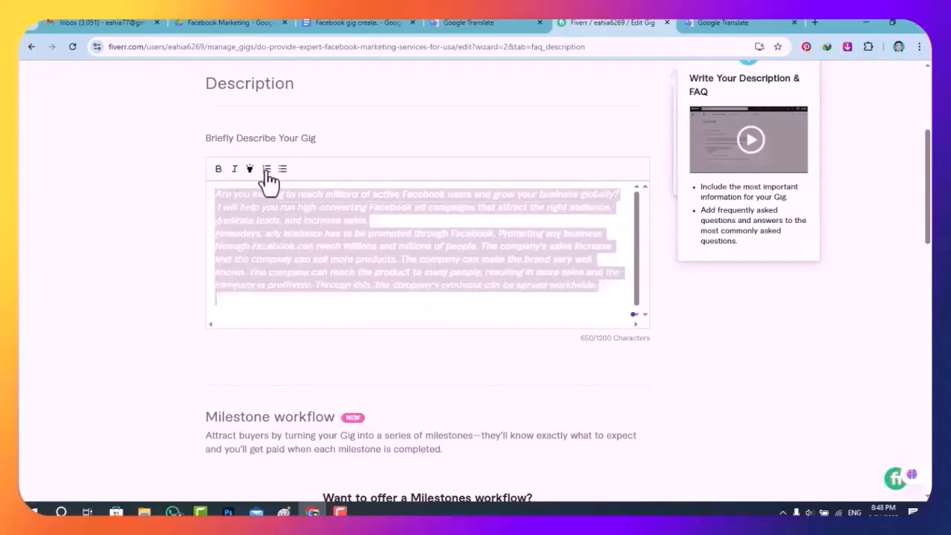
- Try formatting the description paragraphs as a numbered list and as a bulleted list, and check how they look
left_click(266, 171)
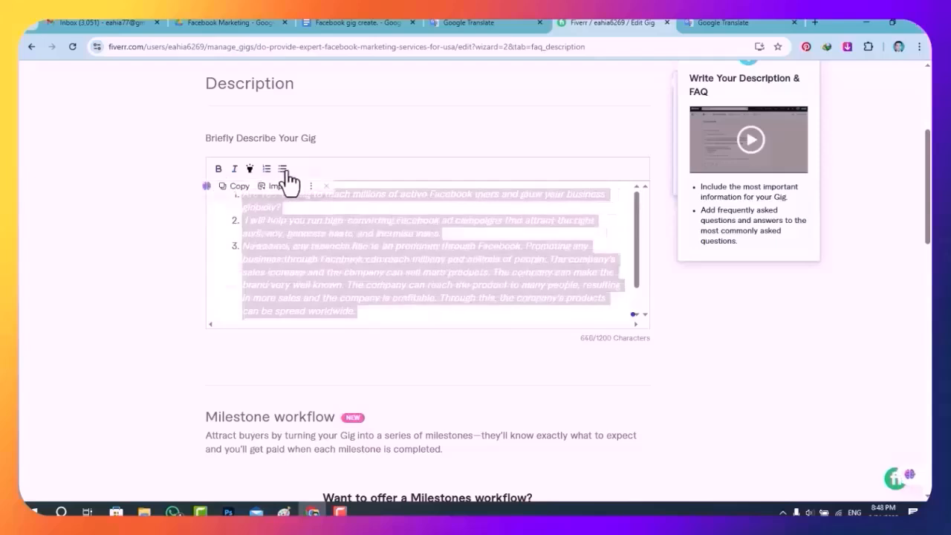
left_click(283, 170)
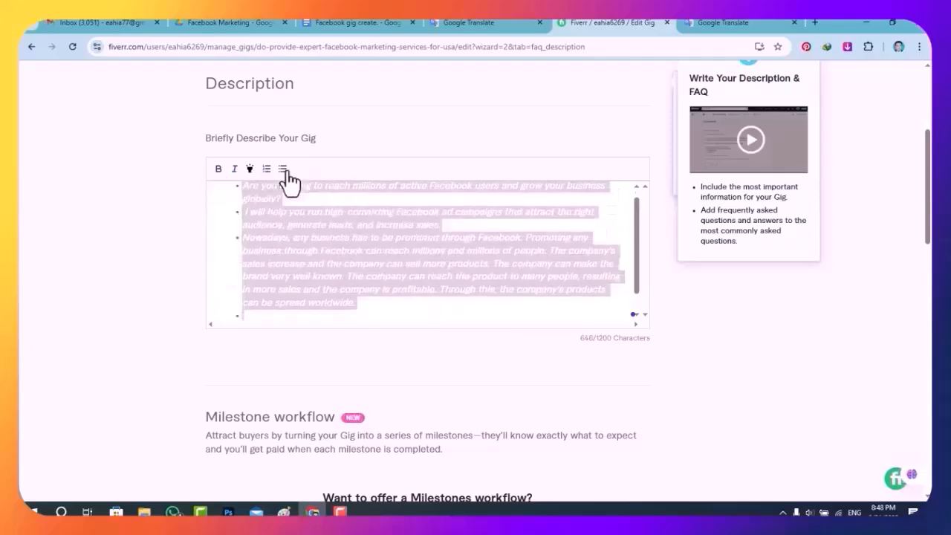
left_click(221, 195)
scroll(325, 240, "up", 1)
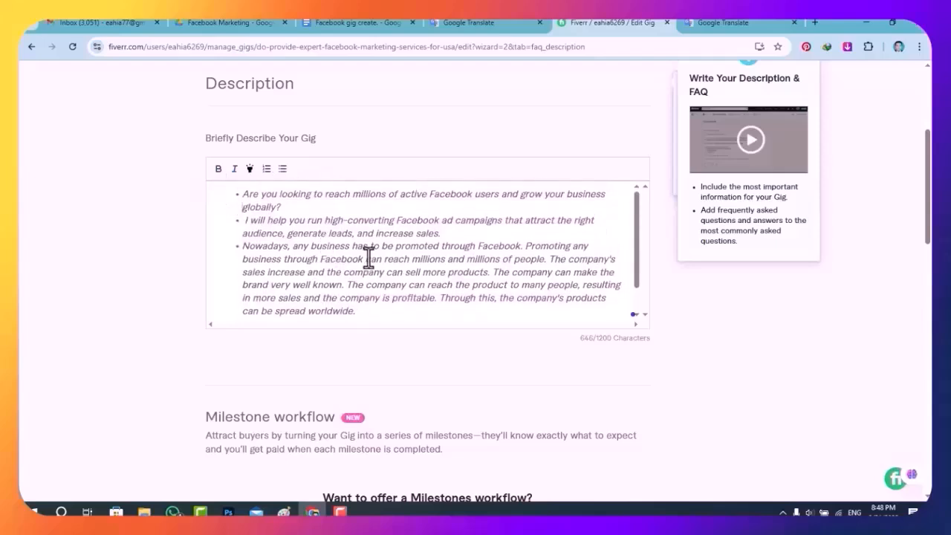
scroll(367, 250, "up", 1)
scroll(369, 256, "up", 1)
scroll(368, 256, "down", 1)
scroll(368, 256, "down", 1)
scroll(369, 256, "up", 1)
scroll(368, 257, "up", 1)
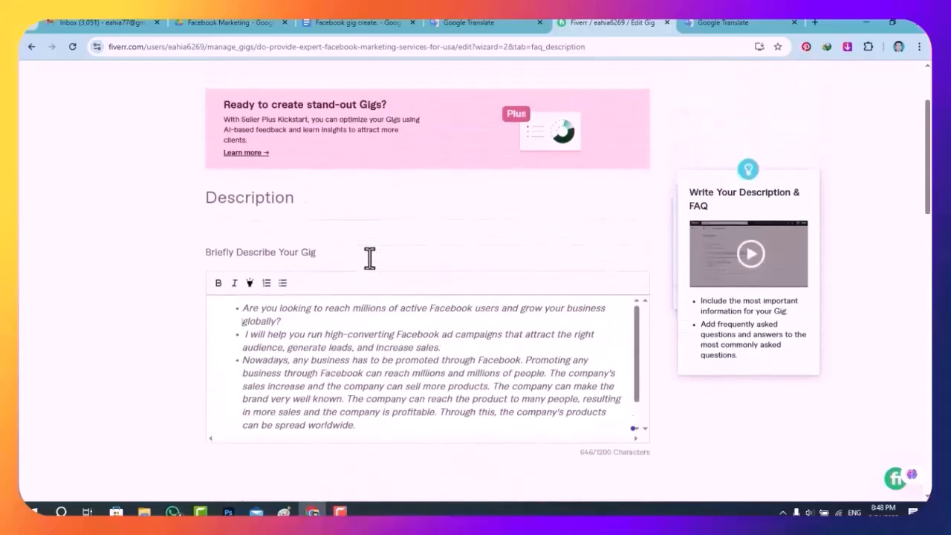
- Make the description paragraphs bold and turn their list formatting off
left_click_drag(218, 304, 372, 425)
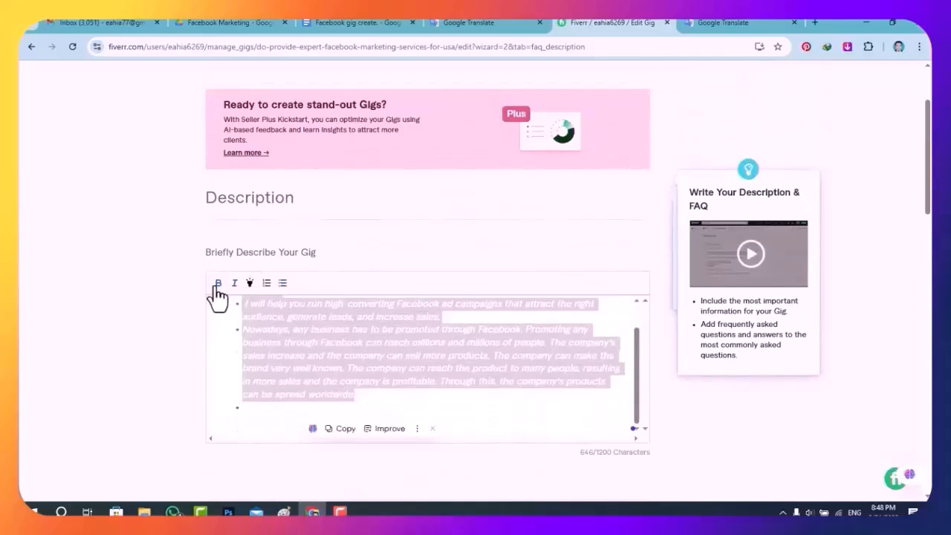
scroll(218, 296, "up", 1)
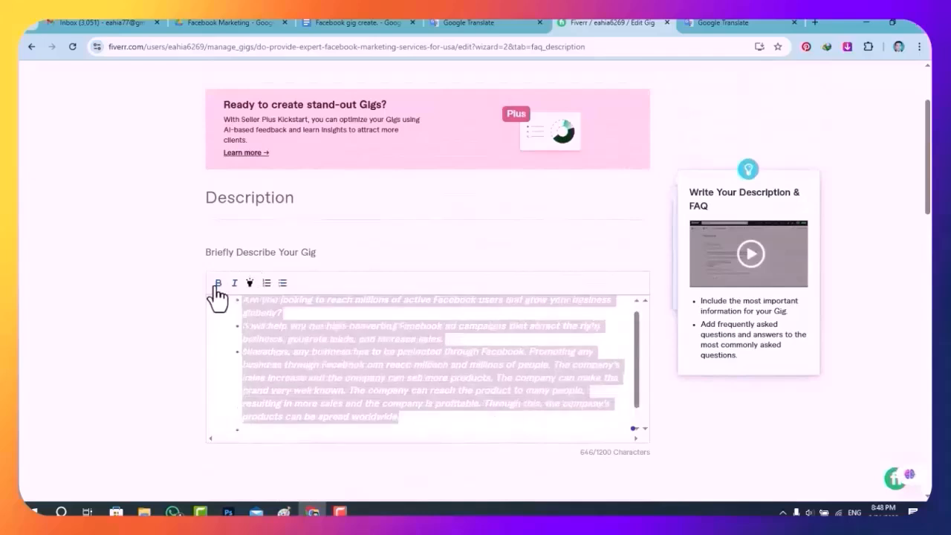
left_click(266, 283)
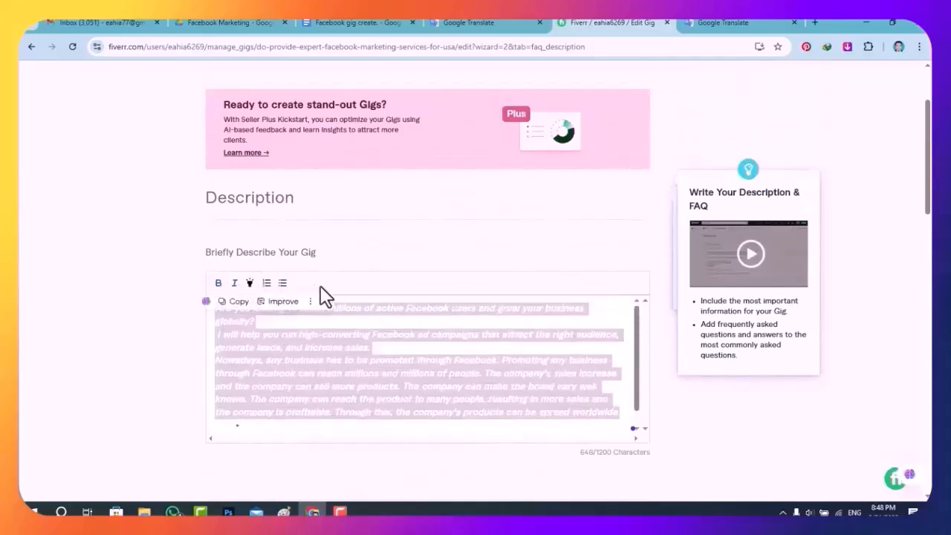
scroll(365, 336, "up", 2)
scroll(389, 374, "down", 3)
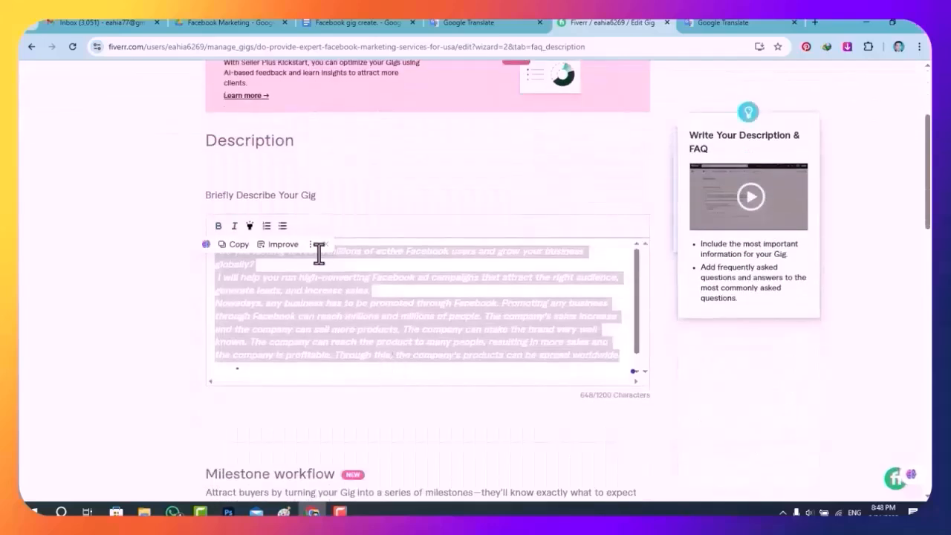
- Add the heading ">>>>>>>>> Facebook Promotion <<<<<<<<<<<" with a blank line above the first description paragraph, and select the heading
left_click(298, 265)
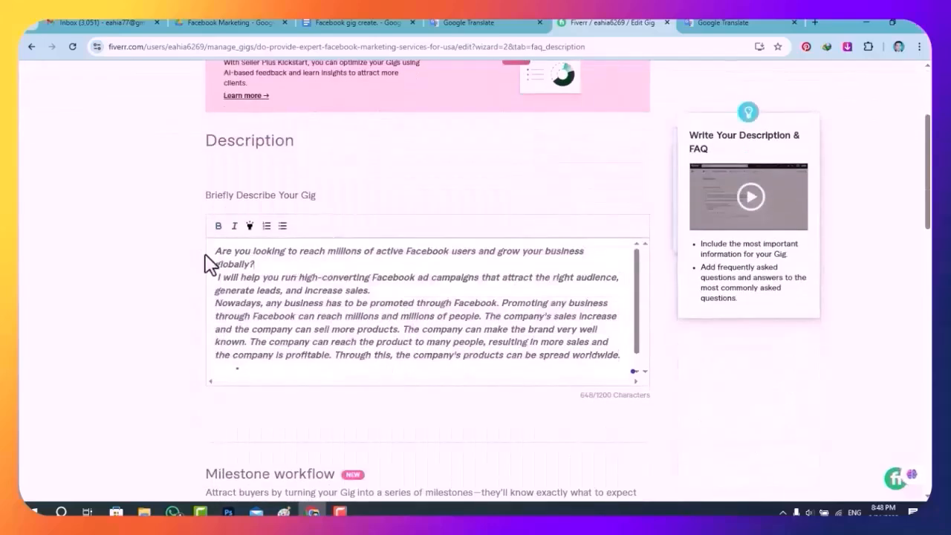
key("Return")
key("Return")
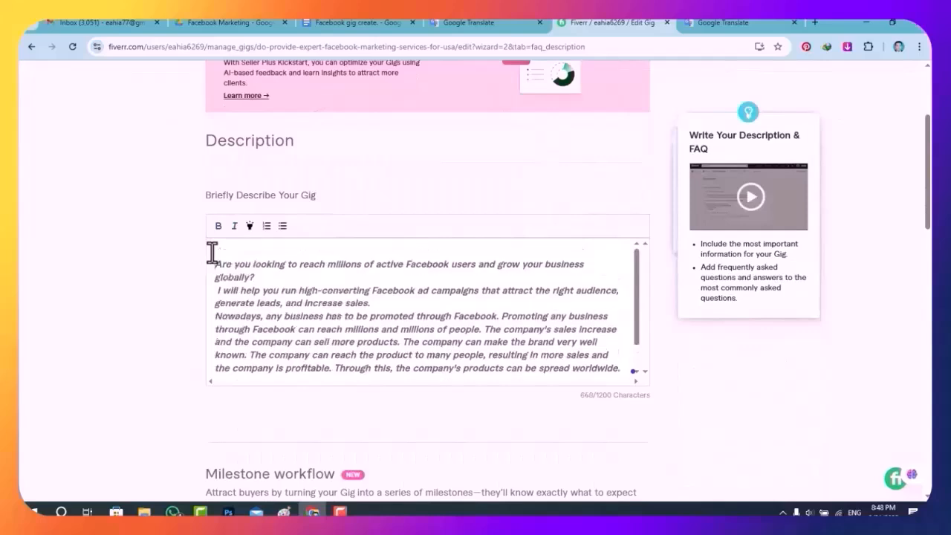
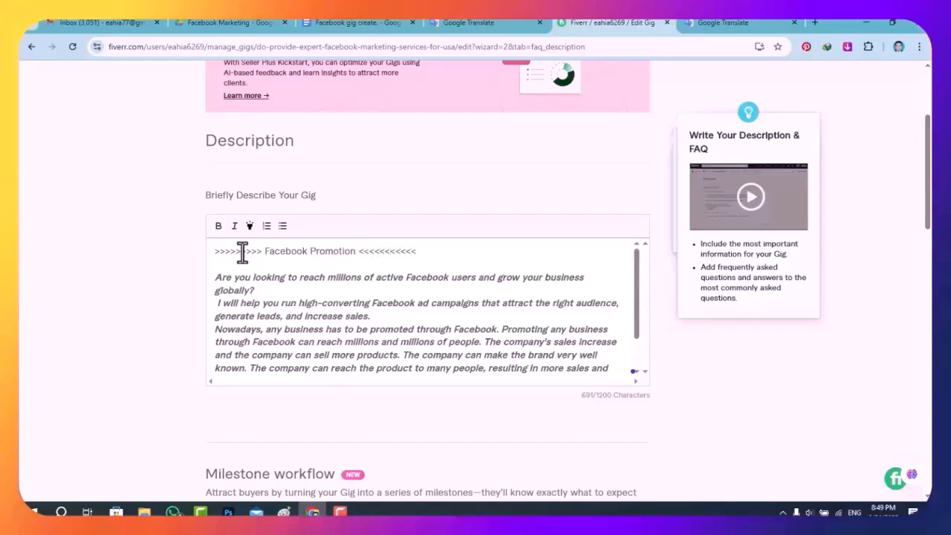
left_click_drag(441, 257, 214, 251)
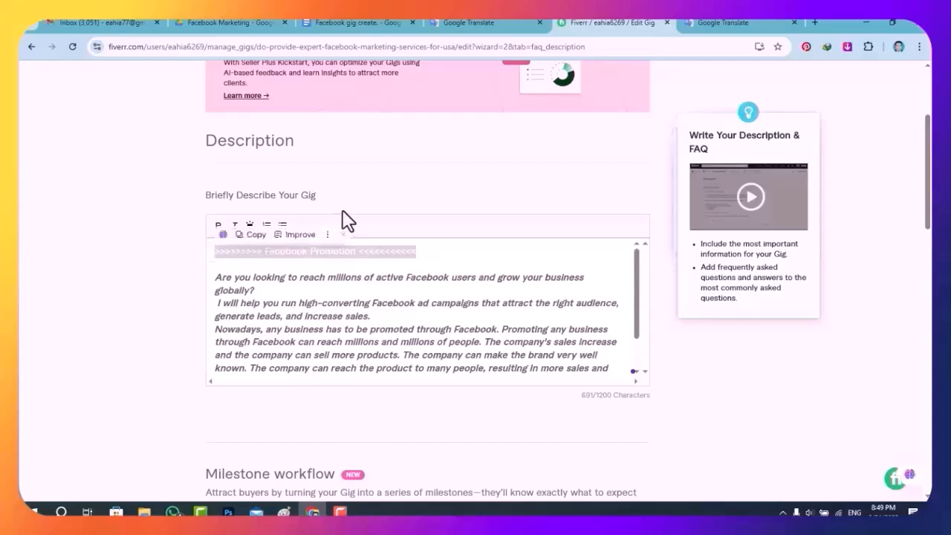
- Indent the ">>>>>>>>> Facebook Promotion <<<<<<<<<<<" heading with leading spaces to centre it, and make it bold
left_click(462, 188)
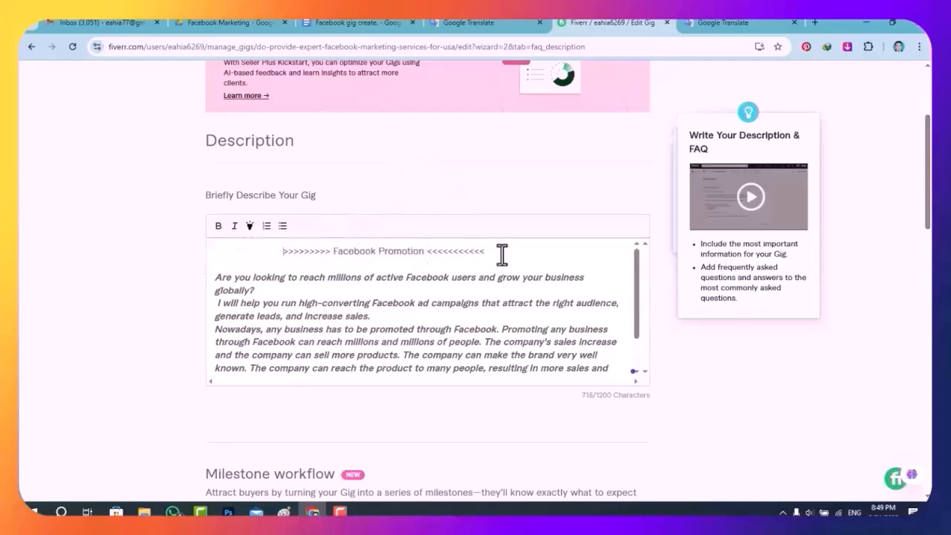
left_click_drag(532, 253, 278, 253)
left_click(222, 230)
scroll(225, 234, "down", 1)
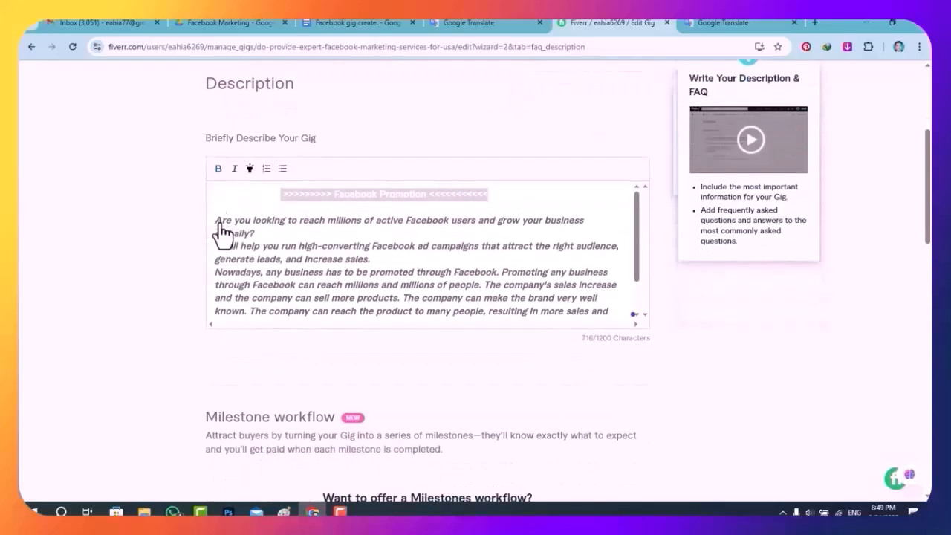
left_click(254, 192)
- Copy the "Why am I suitable for this job?" section from the Google Docs document and paste it at the end of the Fiverr gig description
scroll(382, 239, "down", 1)
scroll(427, 270, "down", 1)
scroll(427, 271, "down", 1)
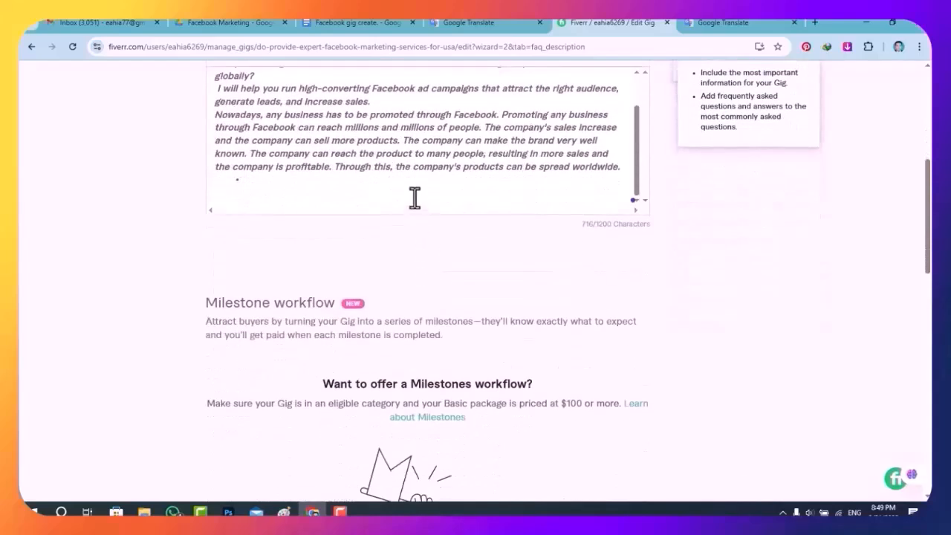
left_click(379, 25)
scroll(420, 275, "down", 3)
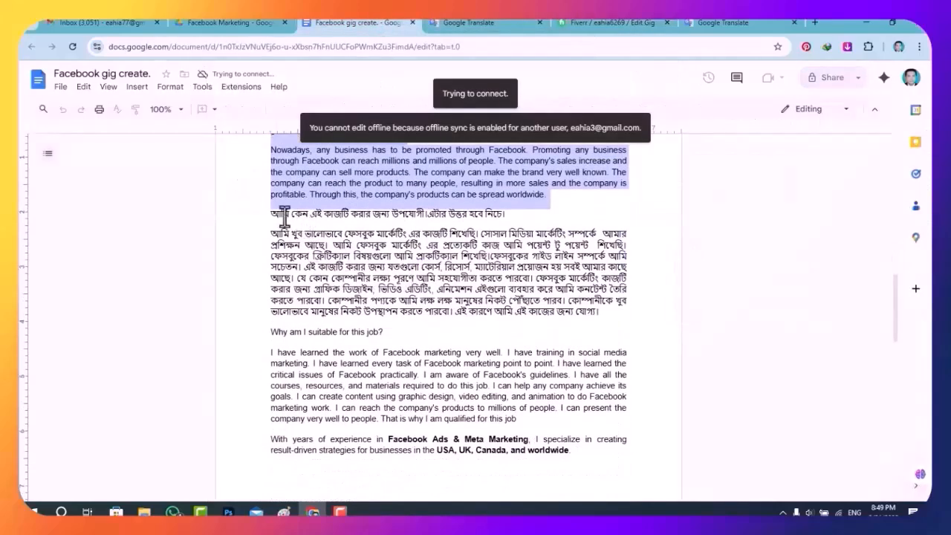
scroll(347, 331, "down", 1)
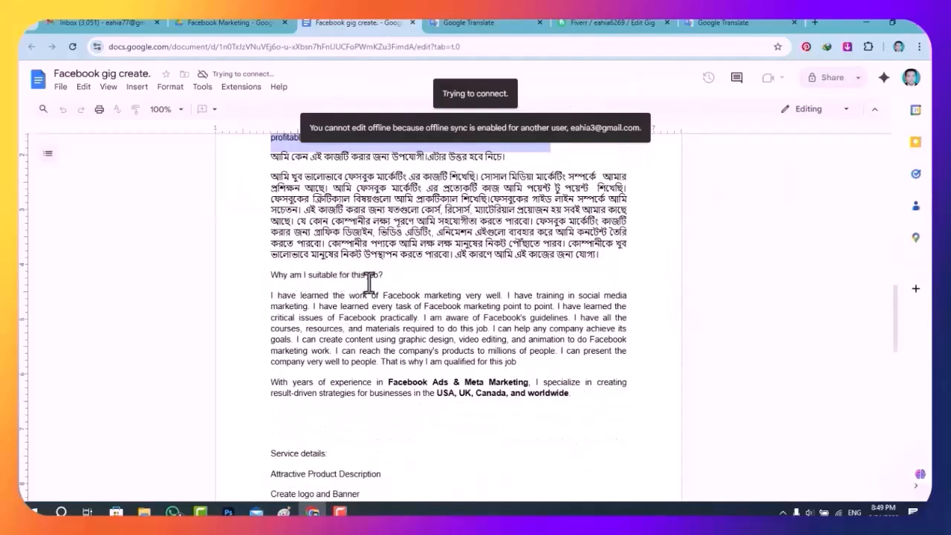
left_click_drag(262, 275, 605, 400)
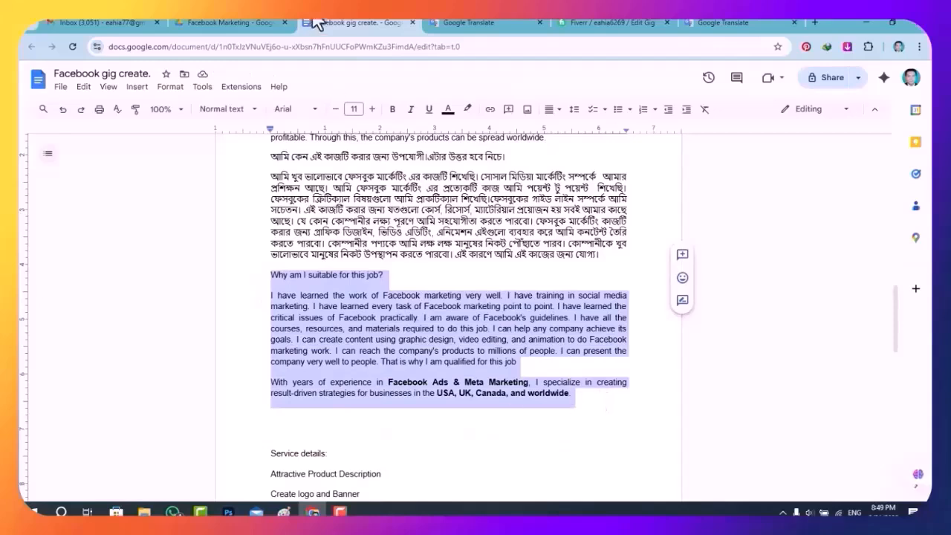
left_click(619, 22)
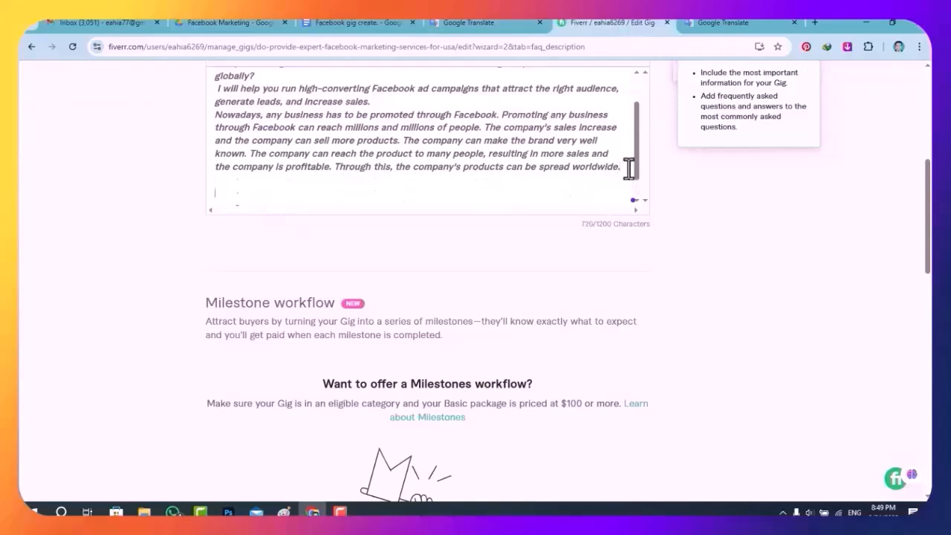
key("ctrl+v")
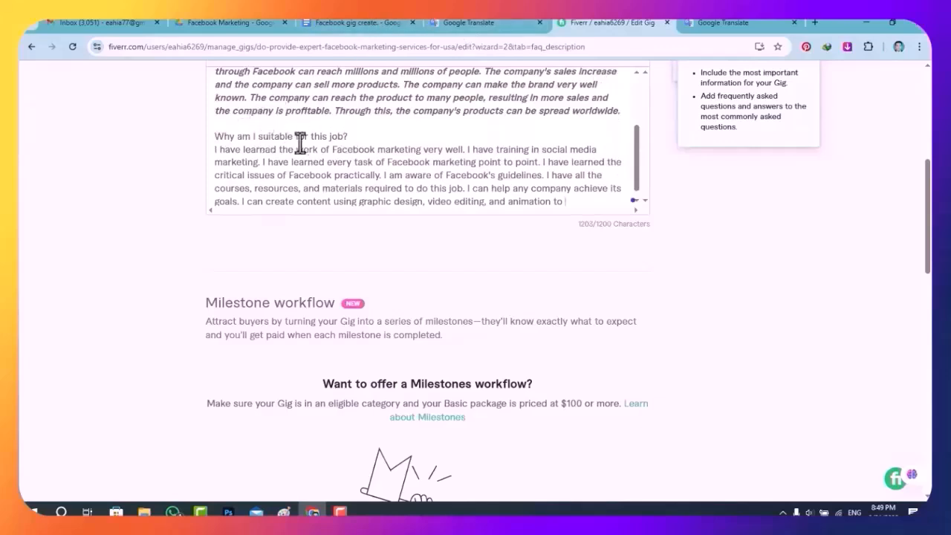
- Delete the line "Why am I suitable for this job?" from the pasted section of the gig description
scroll(359, 142, "up", 3)
scroll(360, 141, "down", 3)
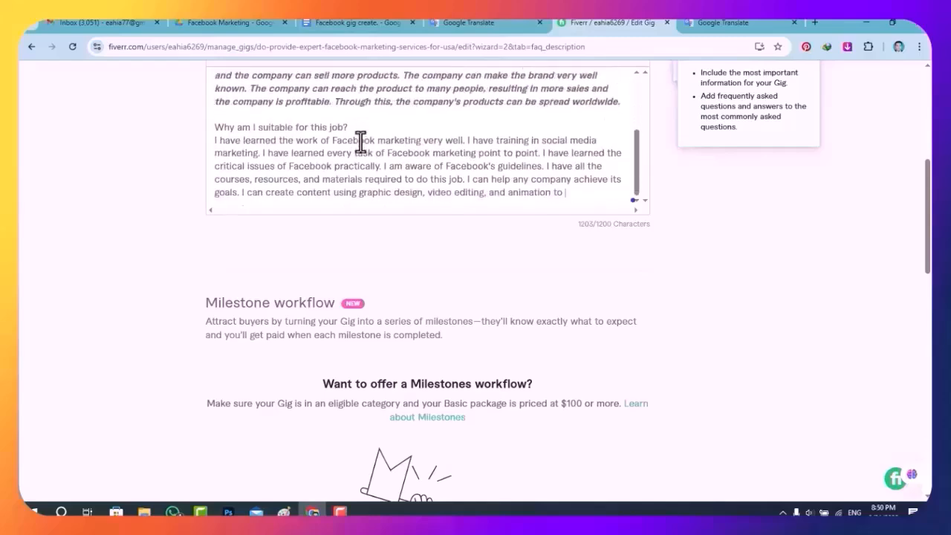
scroll(340, 127, "down", 2)
scroll(340, 127, "up", 2)
left_click_drag(365, 127, 217, 130)
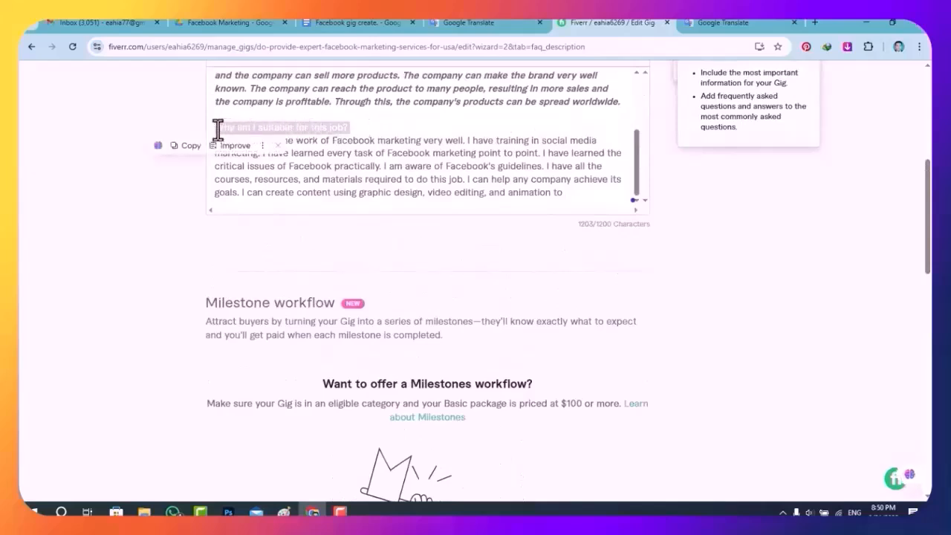
key("BackSpace")
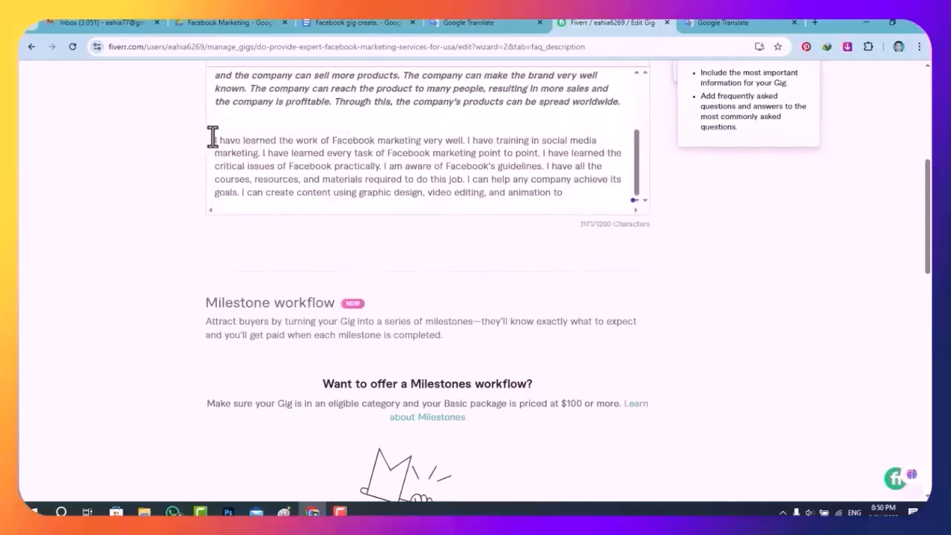
scroll(212, 135, "up", 5)
scroll(320, 297, "down", 1)
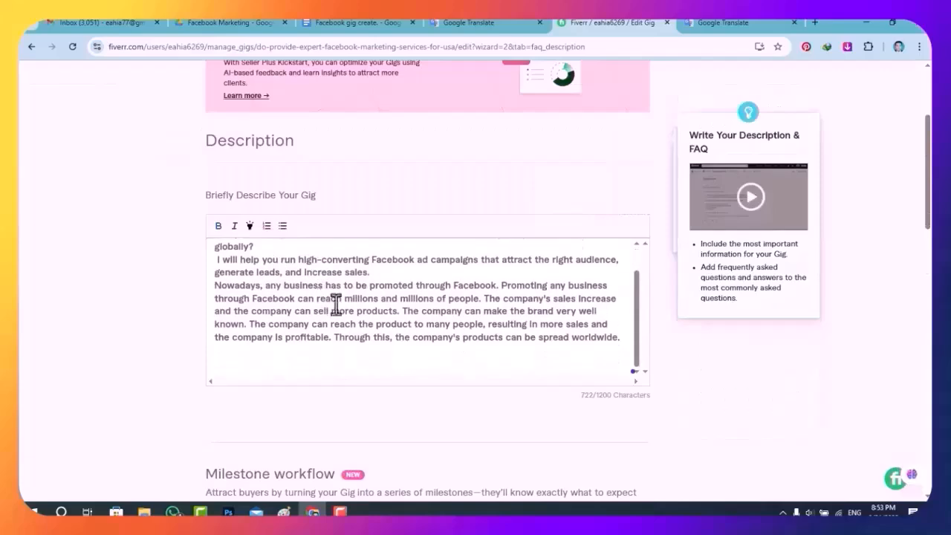
- Copy the text from "Service details:" through "Increasing in sales" in the Google Docs document and paste it at the end of the Fiverr gig description
left_click(284, 23)
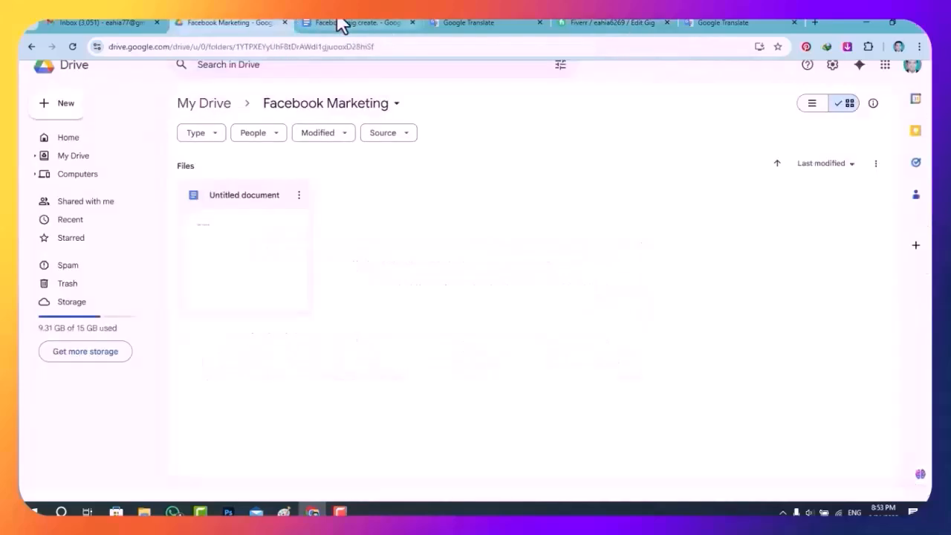
left_click(343, 23)
scroll(468, 241, "down", 5)
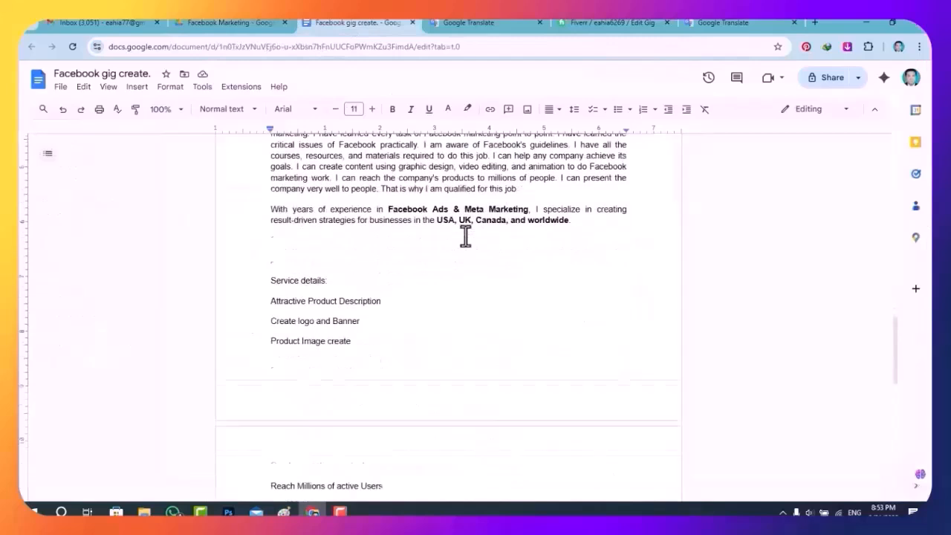
left_click_drag(257, 210, 401, 360)
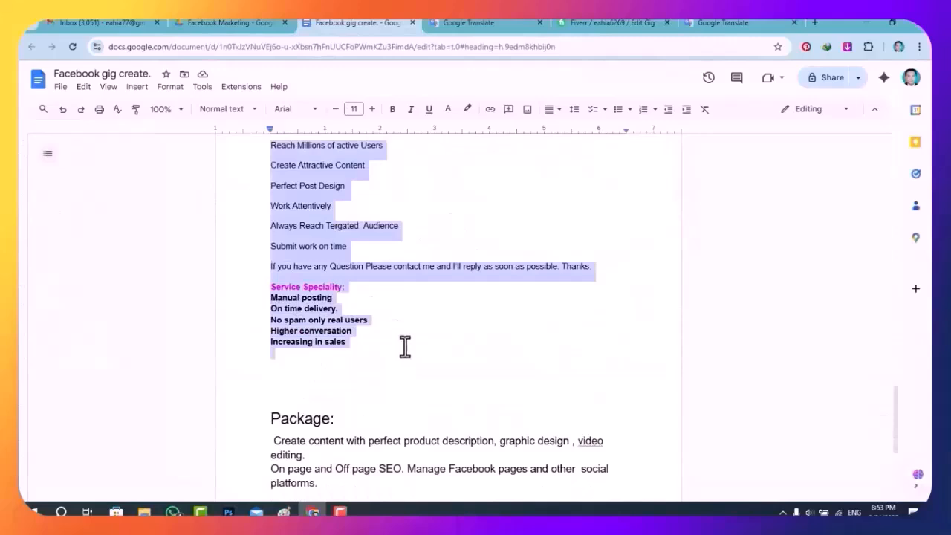
left_click(628, 23)
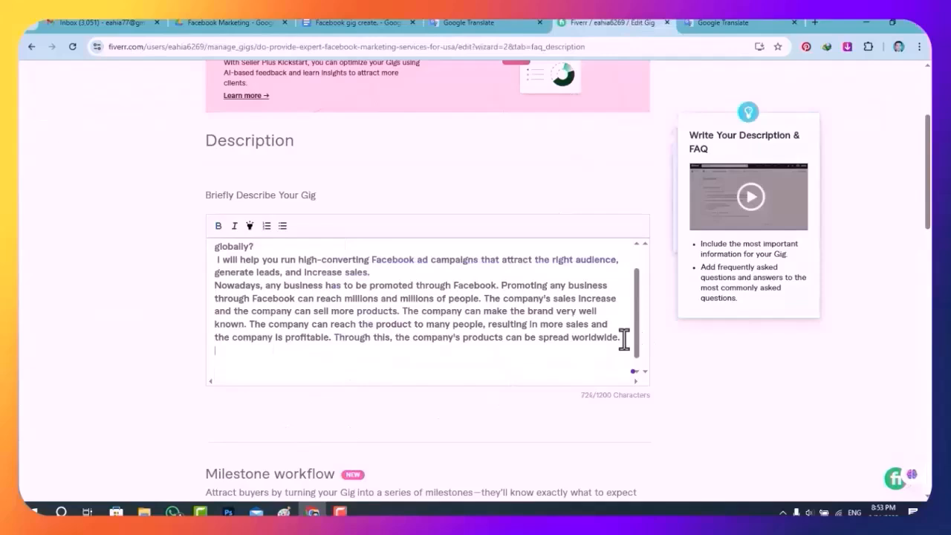
key("ctrl+v")
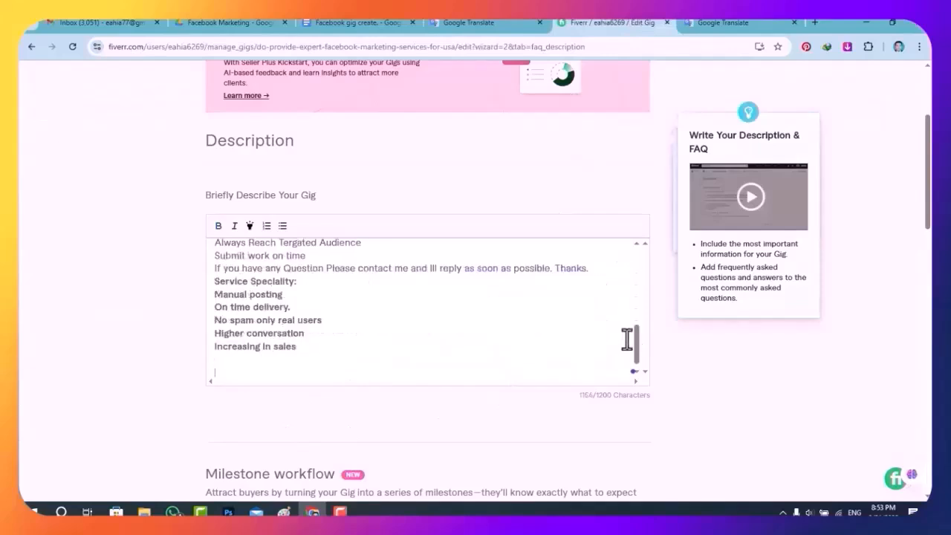
- Review the pasted service details and service speciality lines within the gig description
scroll(627, 338, "up", 10)
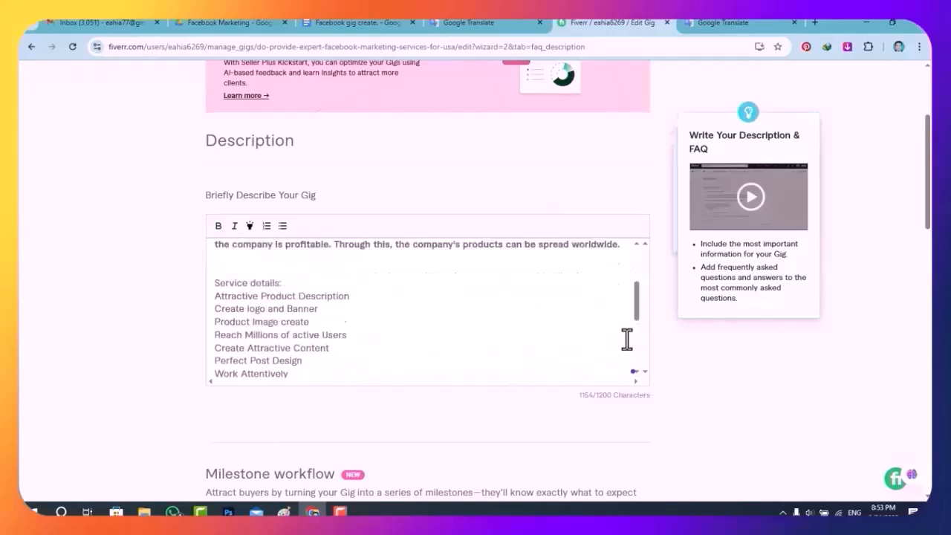
scroll(627, 339, "down", 10)
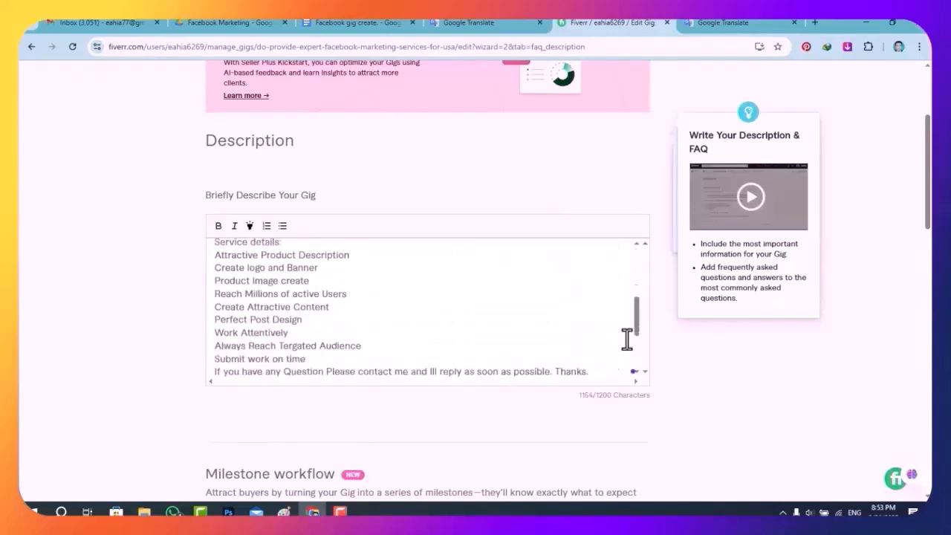
scroll(692, 256, "up", 1)
scroll(696, 285, "up", 2)
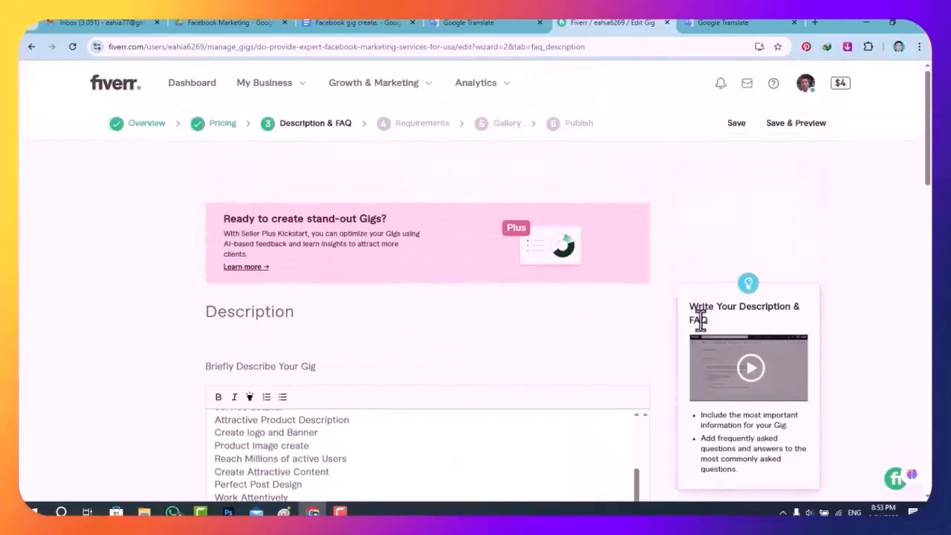
scroll(701, 322, "down", 3)
left_click(514, 269)
scroll(514, 270, "up", 1)
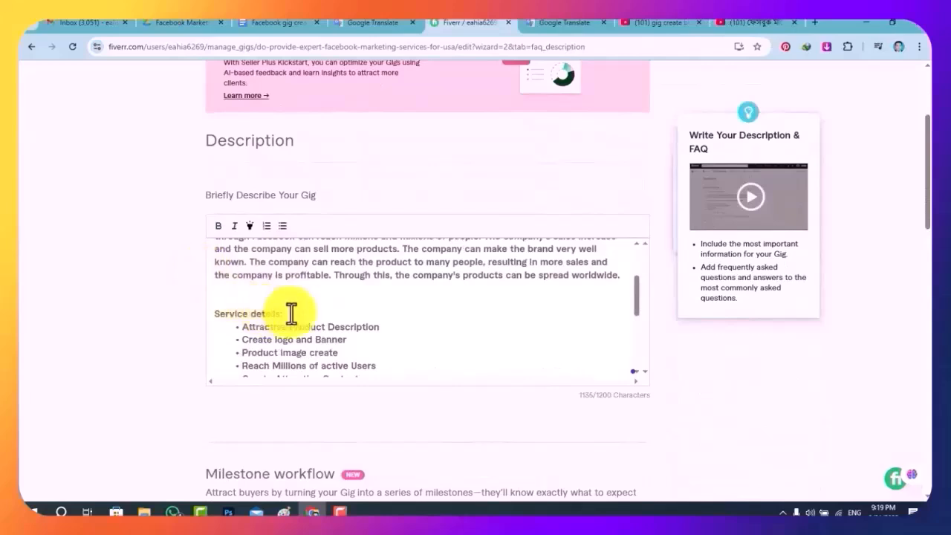
- Check the formatting of the "Service details:" and "Service Speciality:" headings and the lists beneath them
left_click_drag(292, 314, 214, 313)
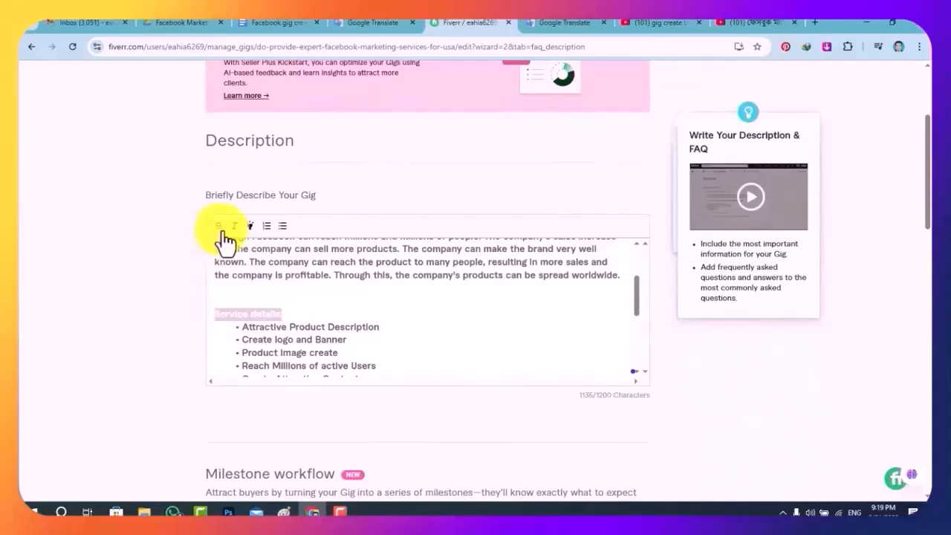
left_click(478, 354)
scroll(477, 346, "down", 5)
scroll(477, 345, "up", 2)
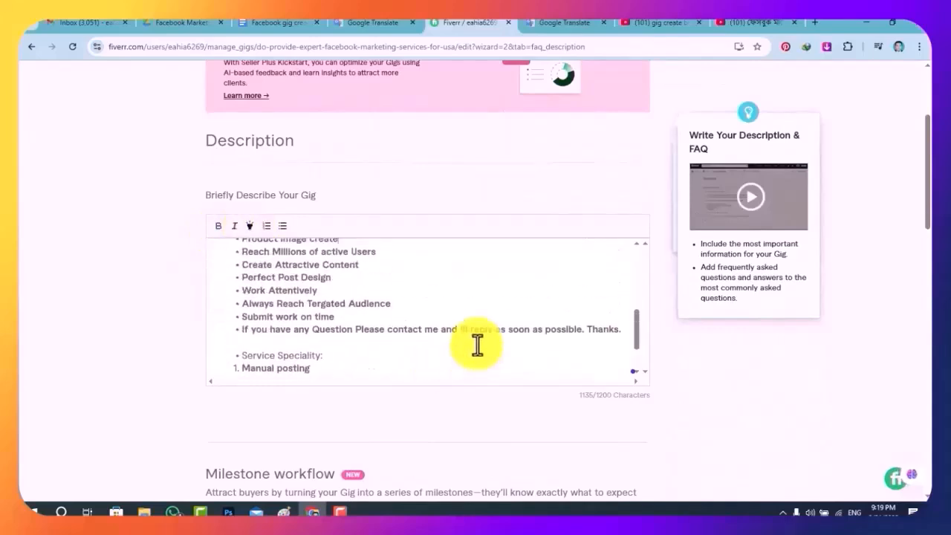
left_click_drag(333, 354, 240, 351)
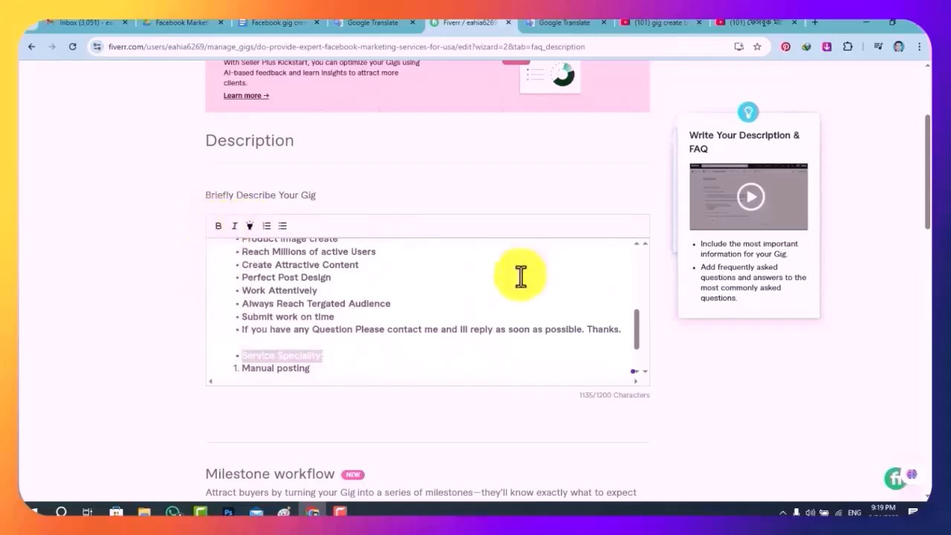
scroll(520, 273, "down", 2)
scroll(411, 316, "down", 1)
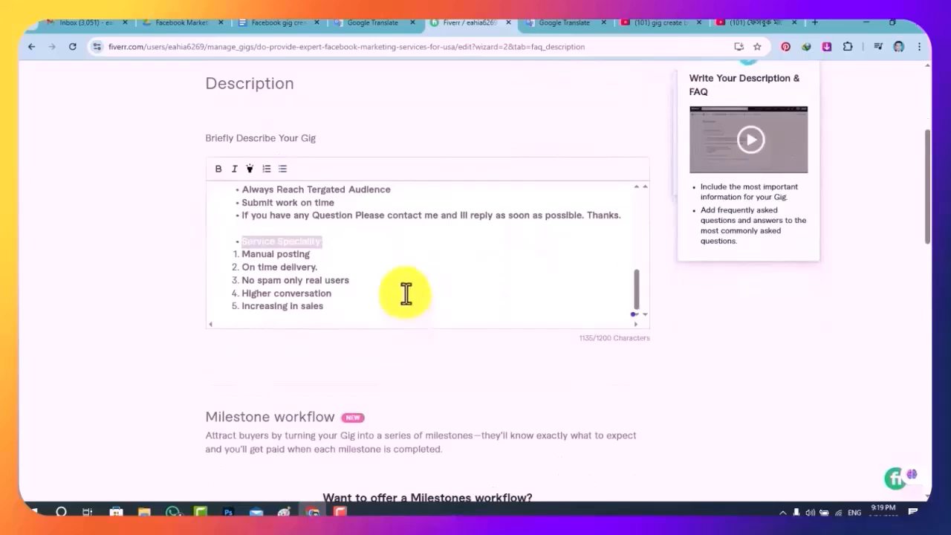
left_click(401, 283)
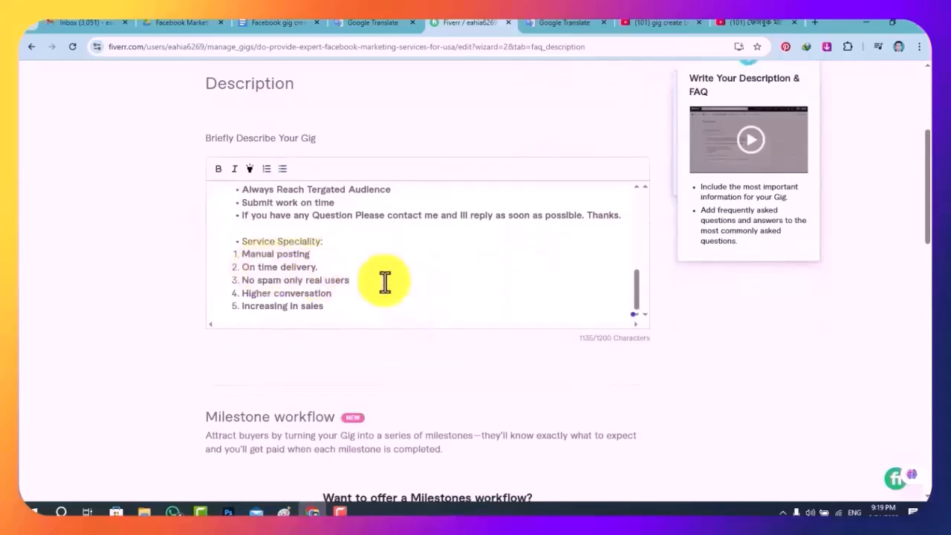
- Save the gig description without adding any FAQ and continue to the Requirements stage
scroll(367, 282, "down", 3)
scroll(375, 277, "down", 5)
scroll(383, 270, "down", 3)
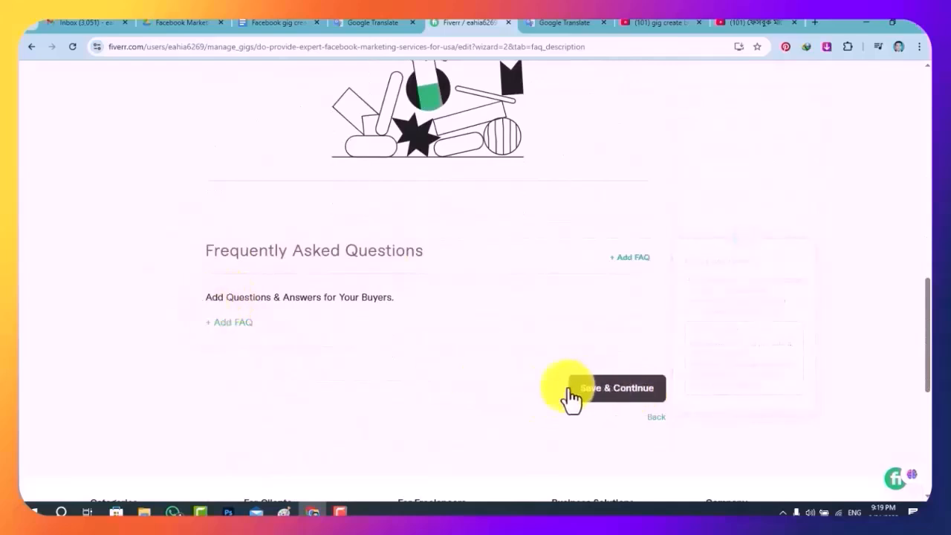
left_click(617, 388)
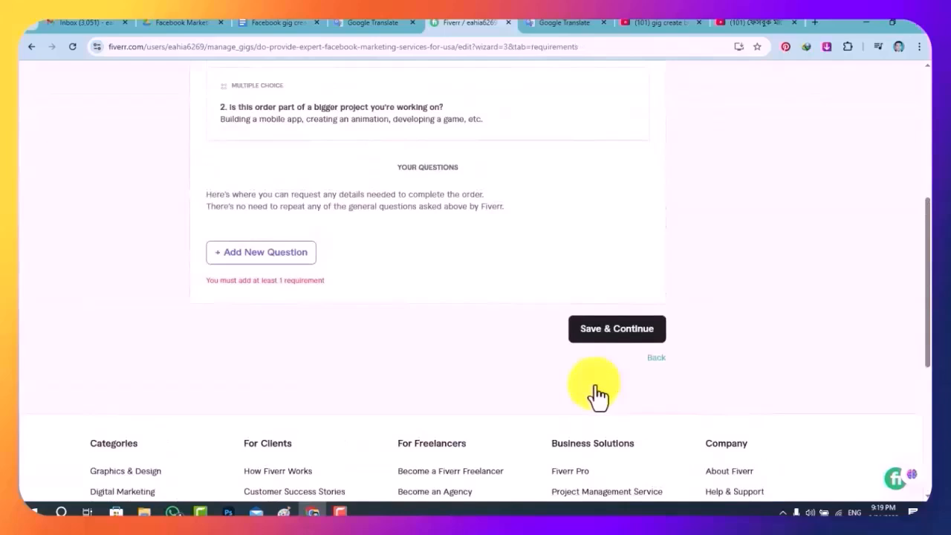
- Start a new required buyer question on the Requirements page with the first line "1. Product image"
scroll(598, 394, "up", 5)
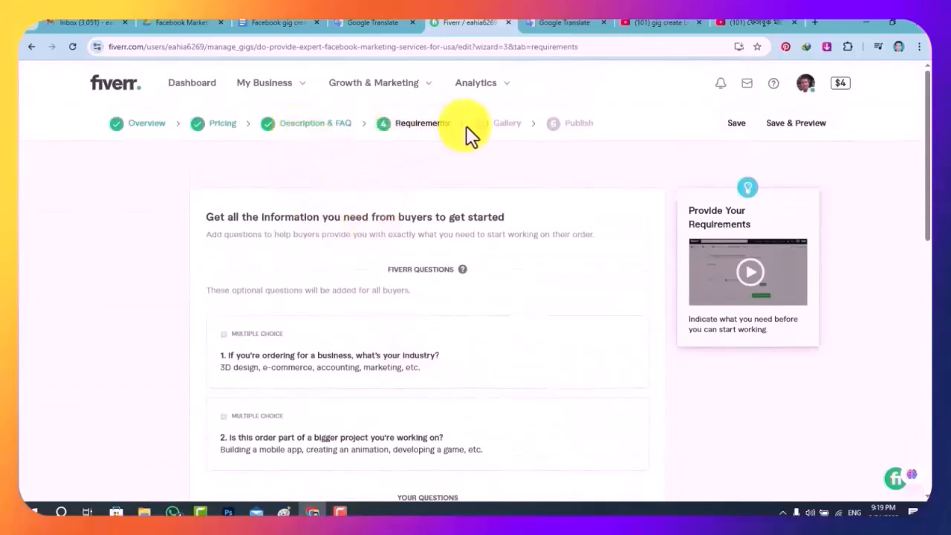
scroll(431, 299, "down", 4)
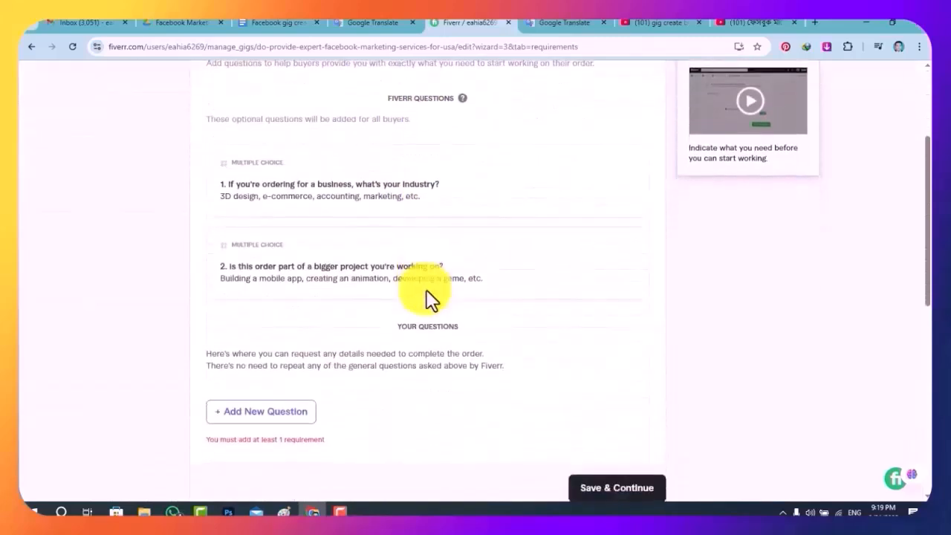
scroll(446, 297, "down", 1)
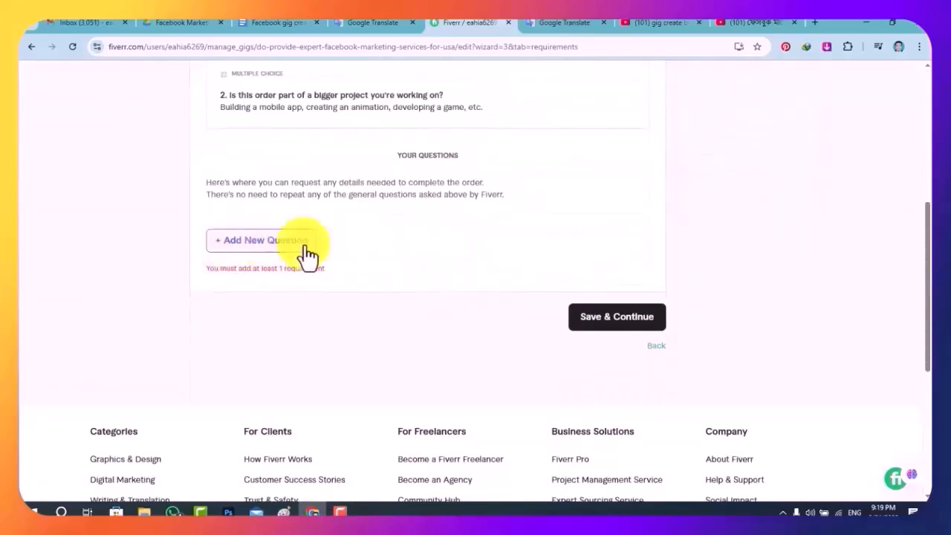
left_click(260, 255)
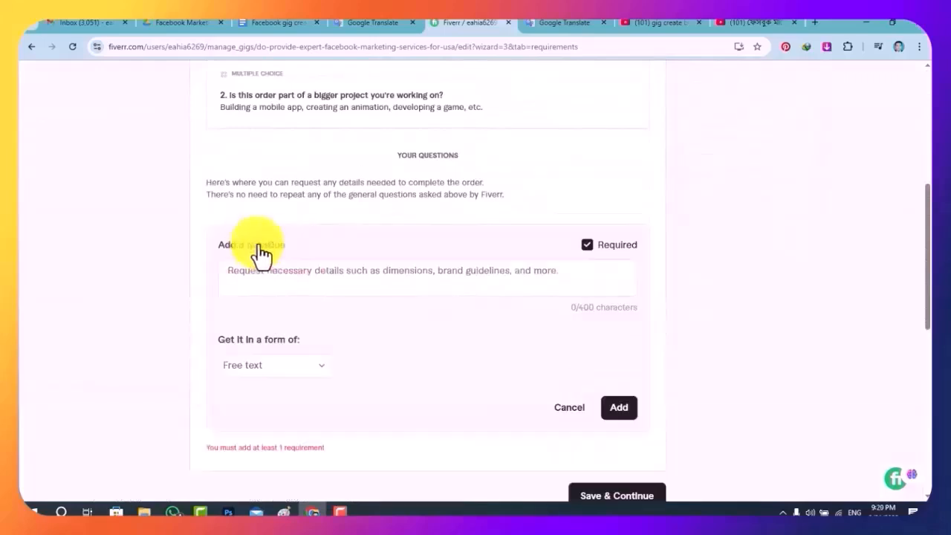
left_click(430, 266)
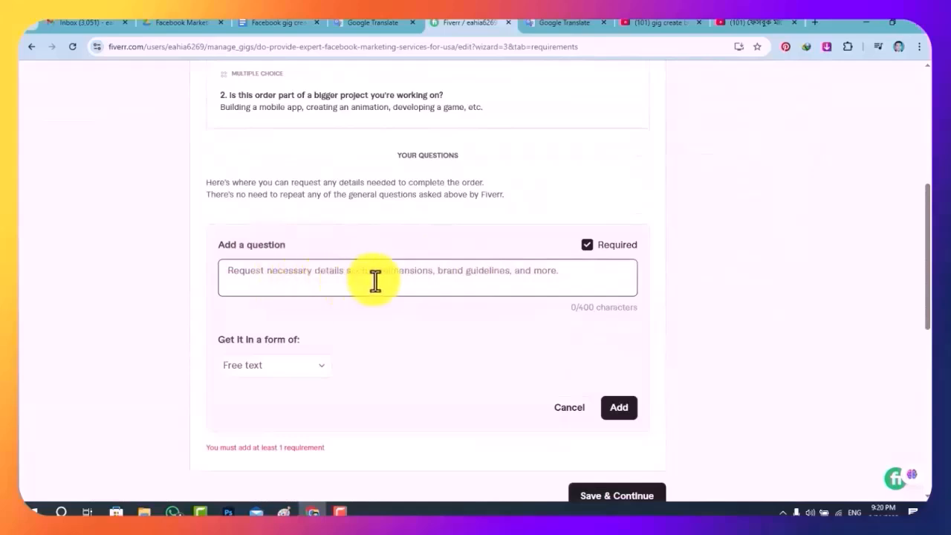
left_click(281, 281)
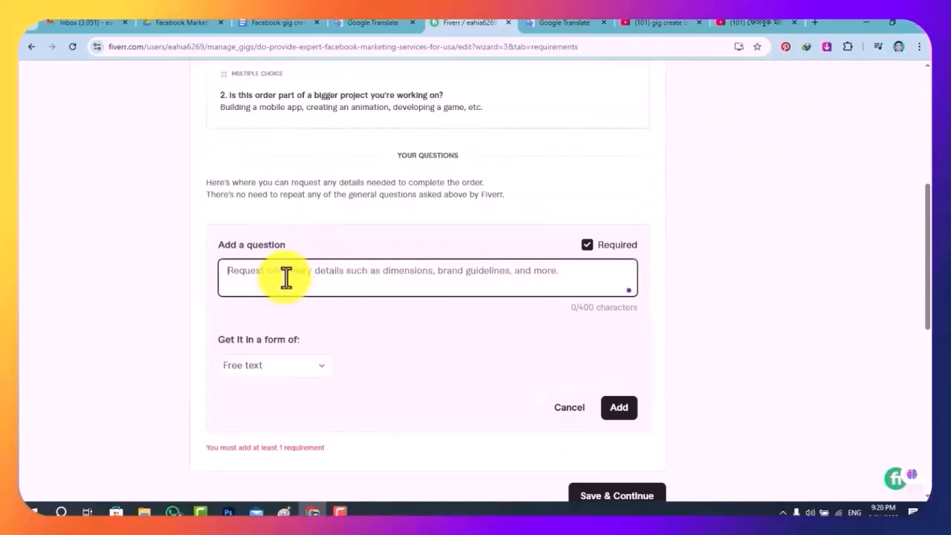
type("1. Produc")
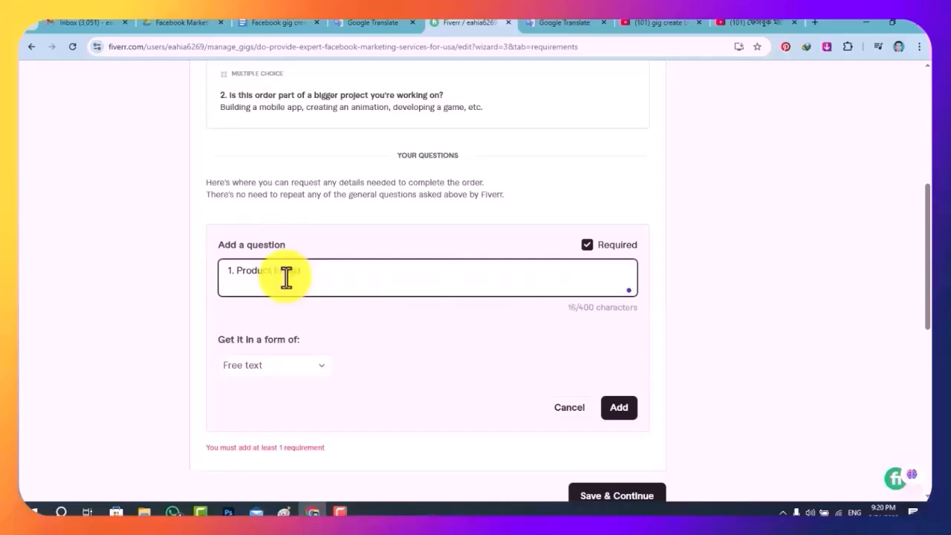
- Add "2. Product description" as the second line of the buyer question
key("Return")
type("2. ")
type("Pro")
type("duct")
type(" I")
type("escr")
type("ipti")
type("on")
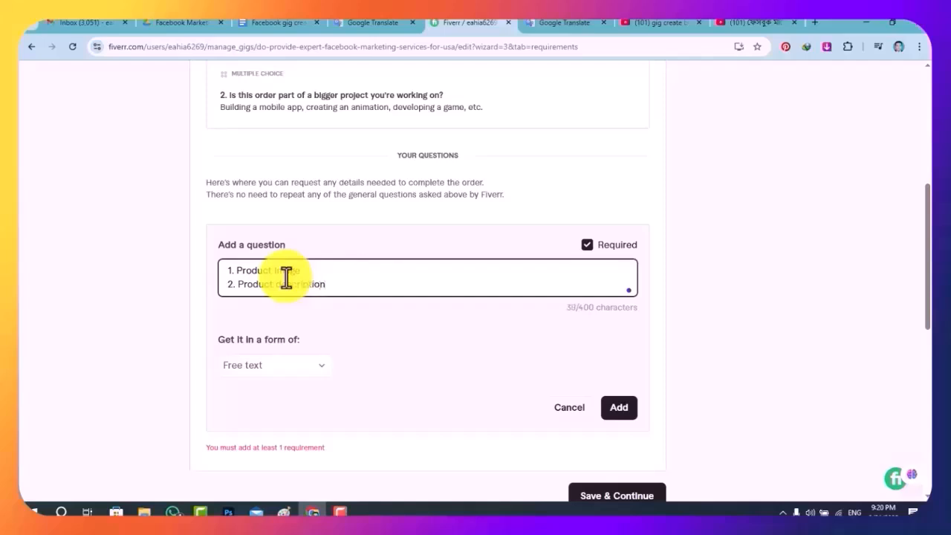
- Add "3. All requireed link" as the third line of the buyer question
key("Return")
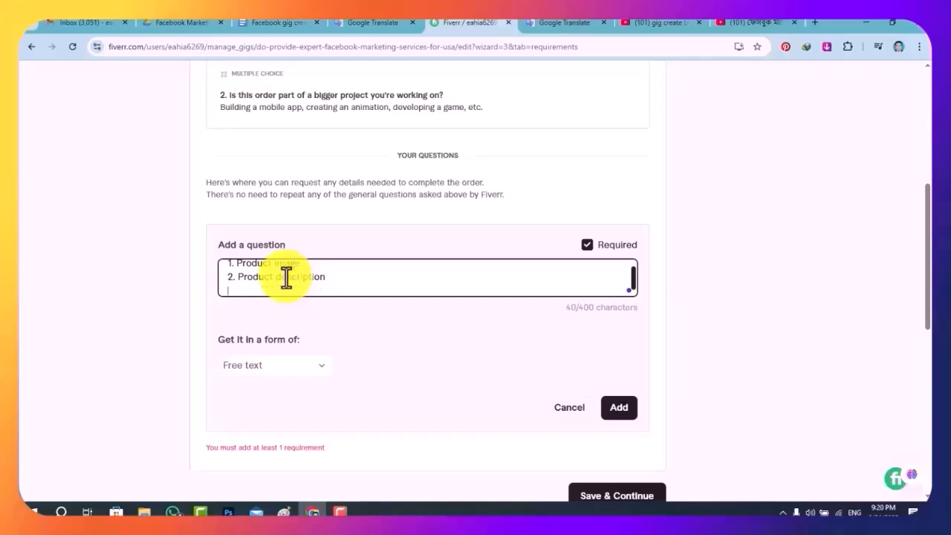
type("All require")
type("ed link")
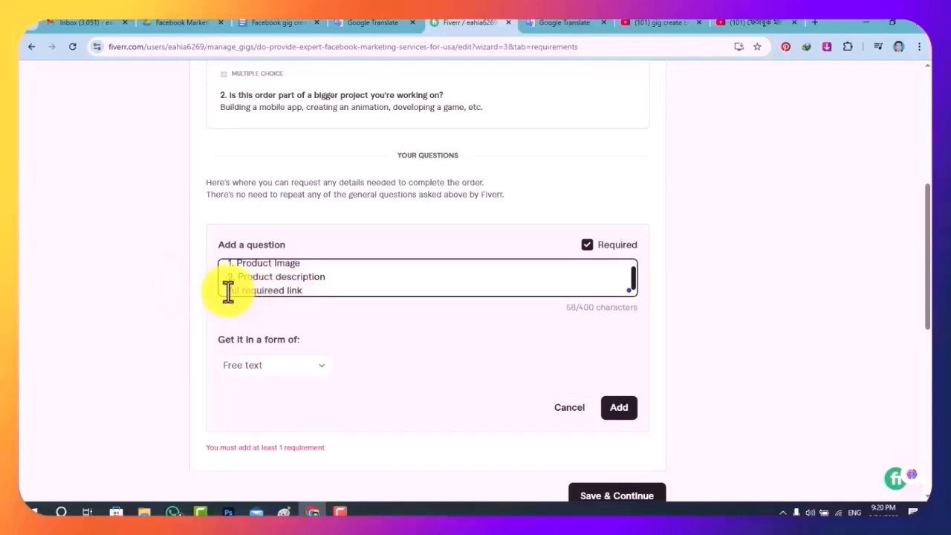
type("All")
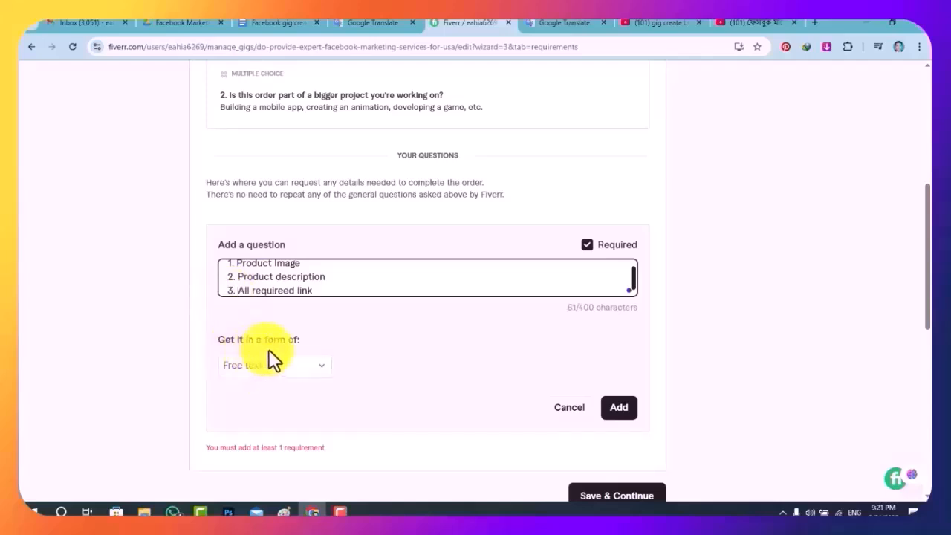
- Set the question's answer form to Attachment, add it to the requirements, and save to continue to the Gallery stage
left_click(321, 366)
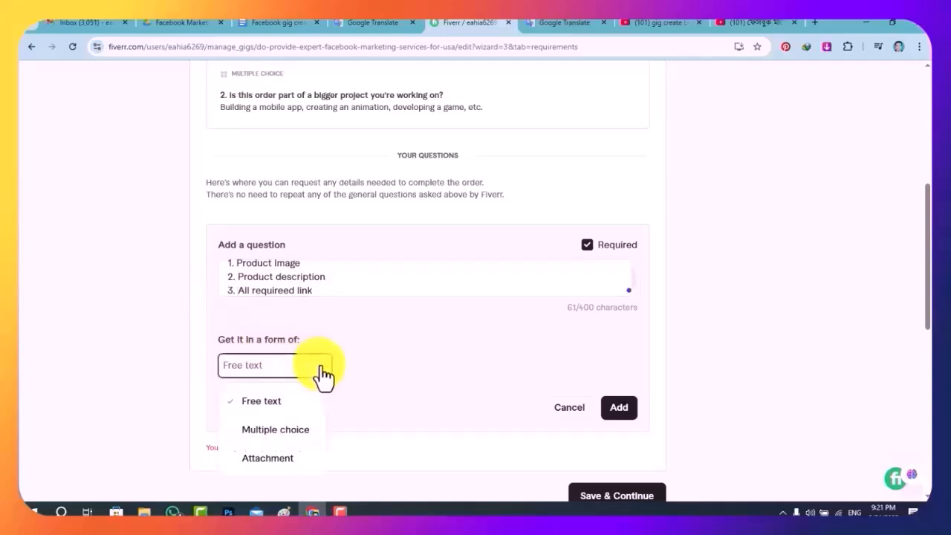
left_click(283, 458)
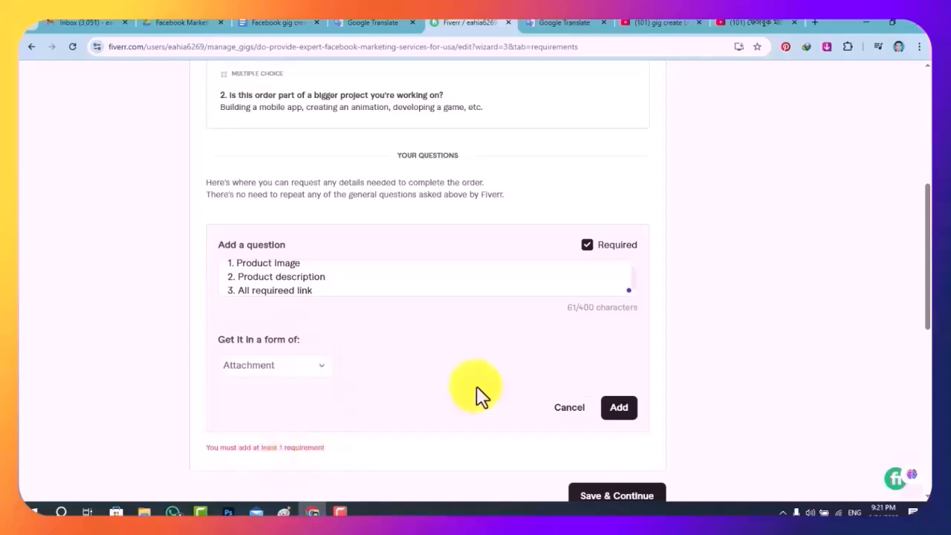
scroll(467, 362, "down", 2)
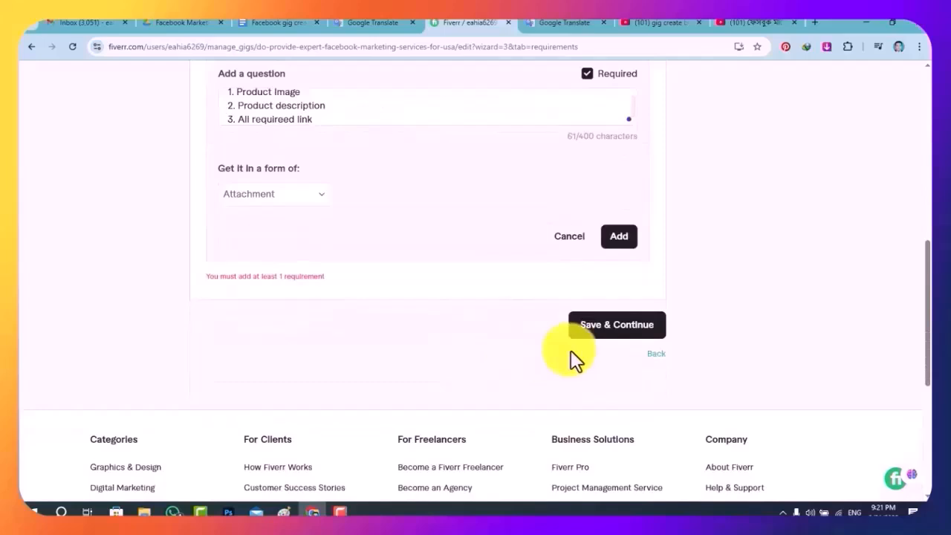
left_click(616, 240)
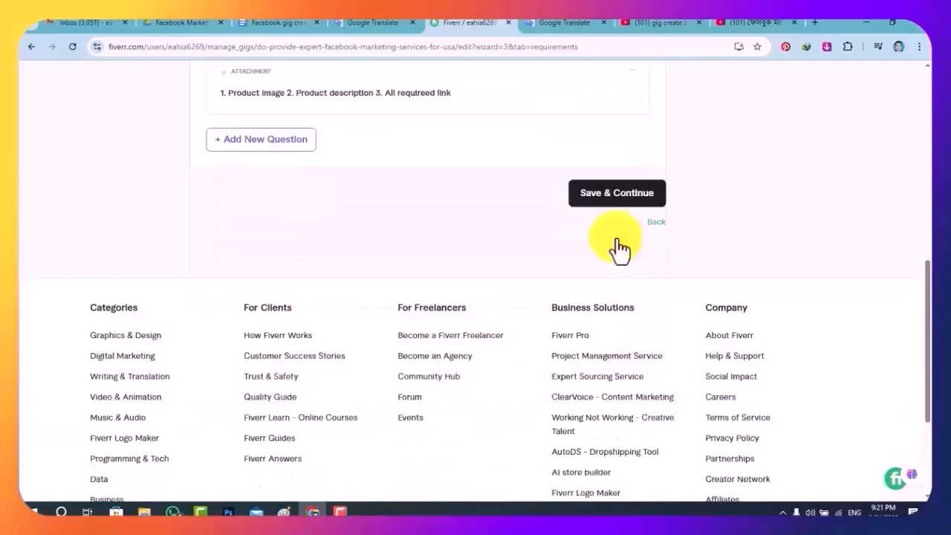
left_click(618, 195)
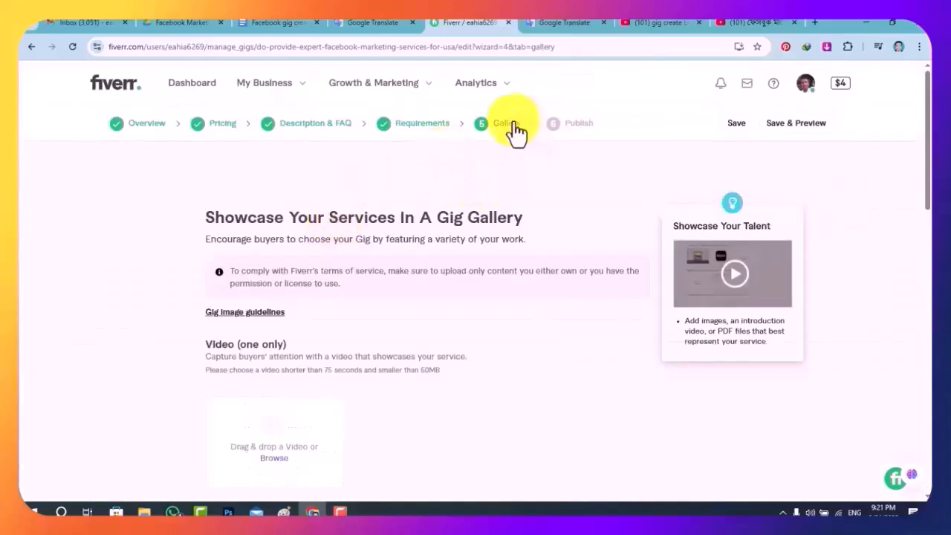
- Upload the "Experienced in Facebook promotion" image from the Downloads folder as the first gig image and continue to the Publish stage
scroll(481, 272, "down", 2)
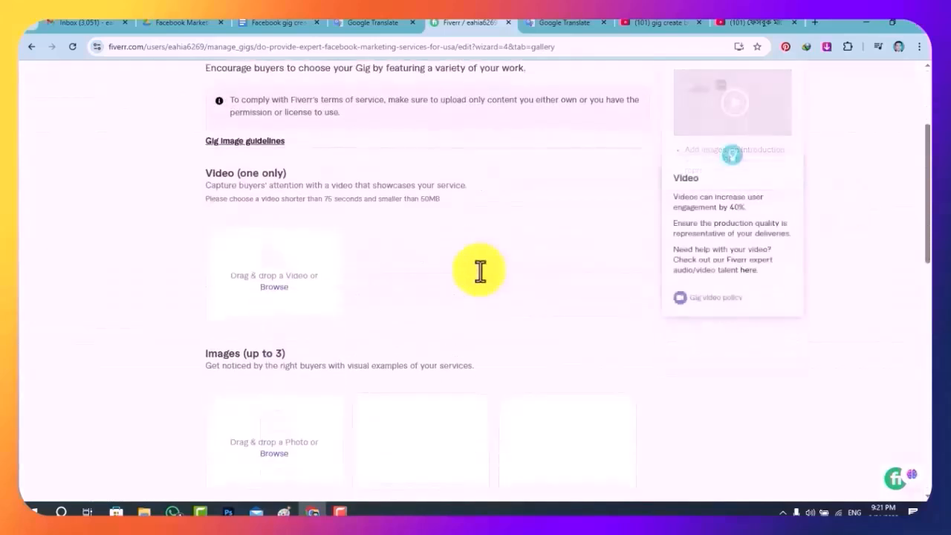
scroll(481, 275, "down", 1)
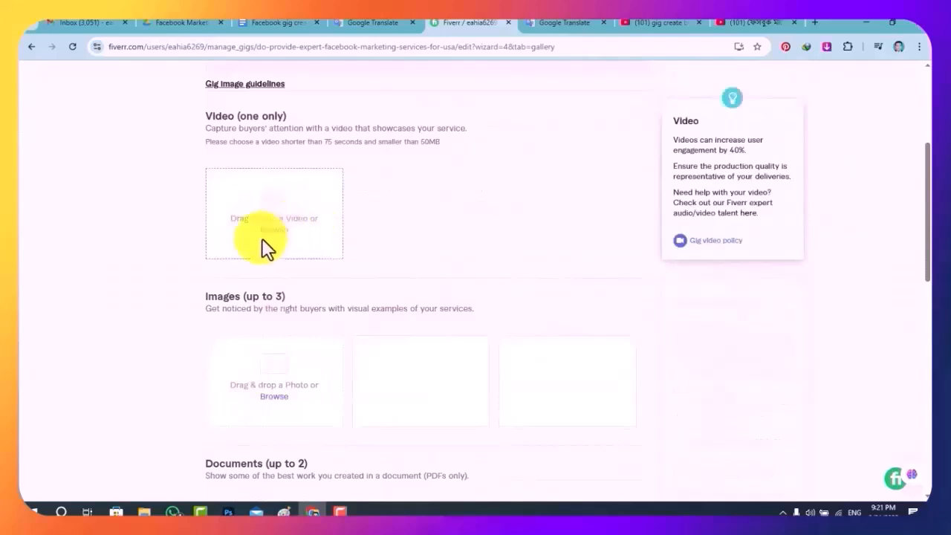
scroll(277, 255, "down", 3)
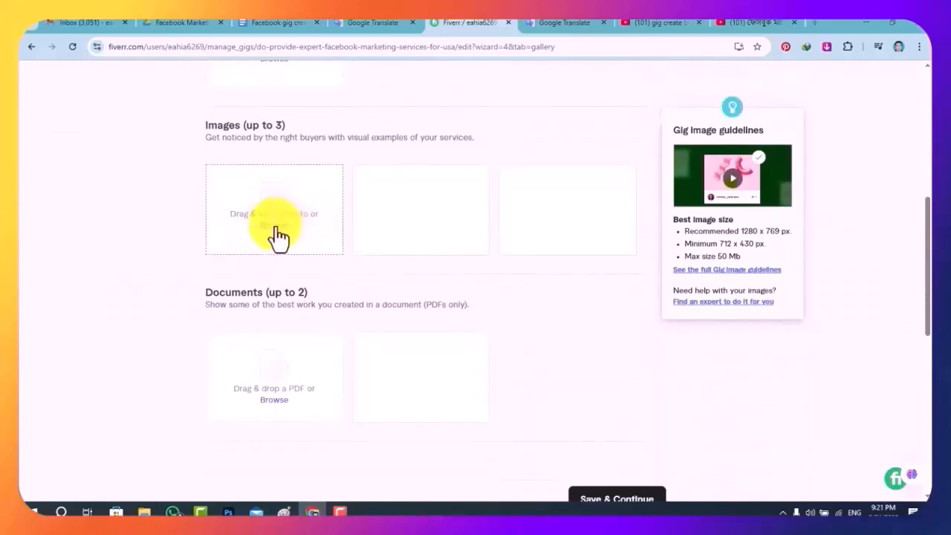
left_click(277, 227)
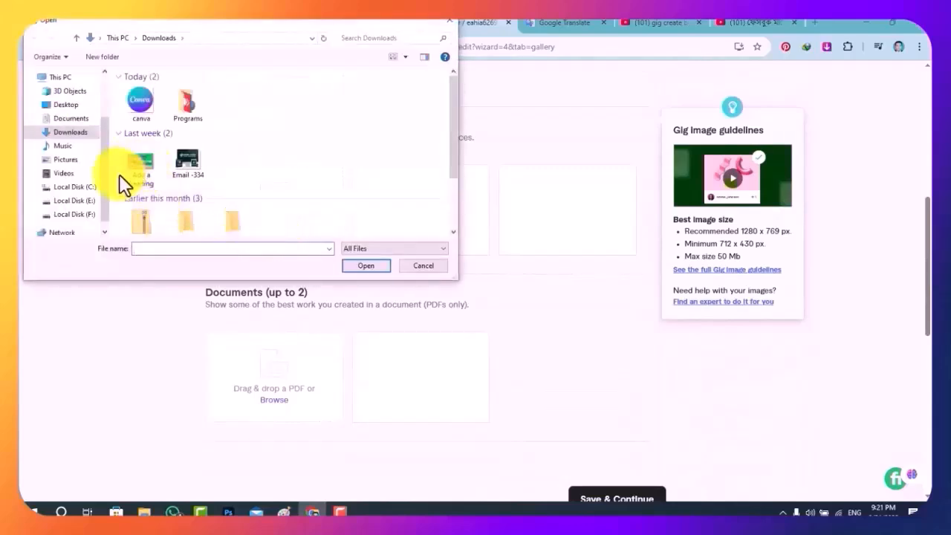
double_click(138, 159)
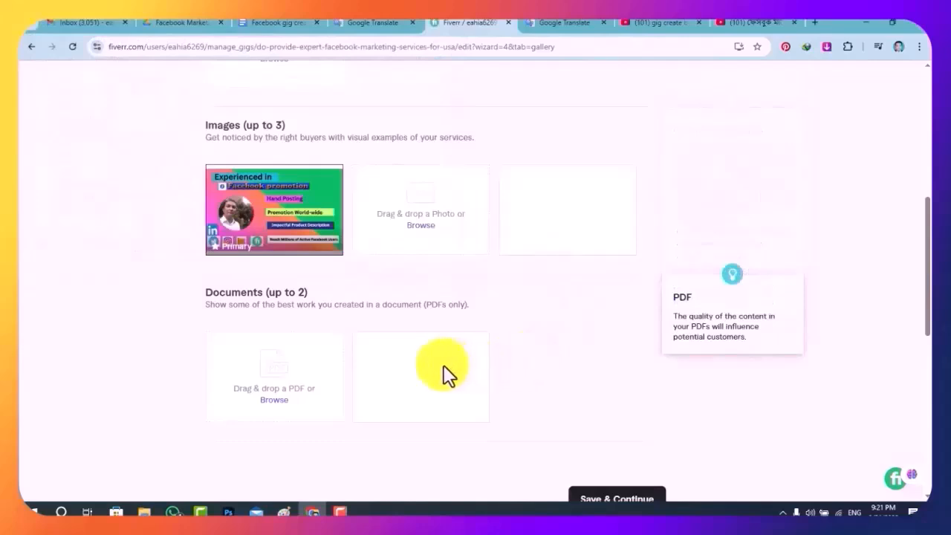
scroll(444, 374, "down", 2)
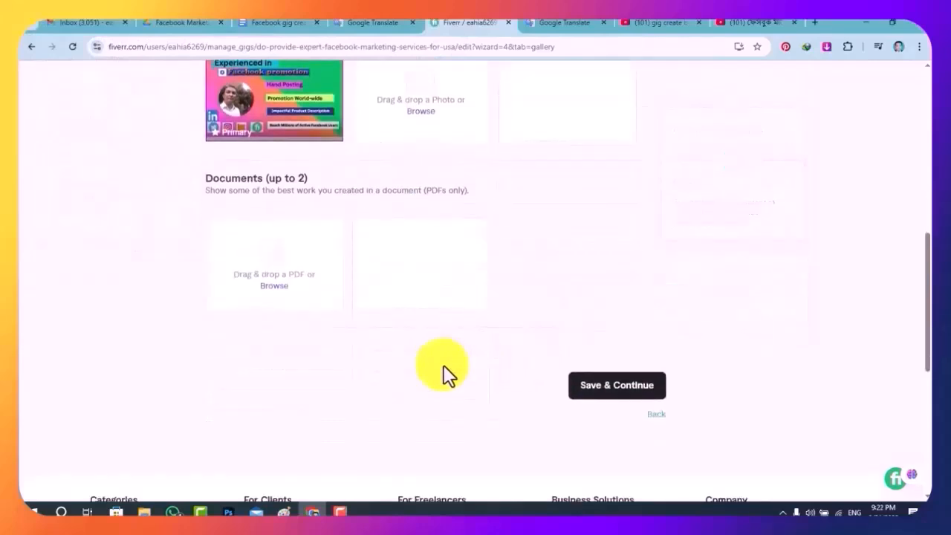
left_click(613, 388)
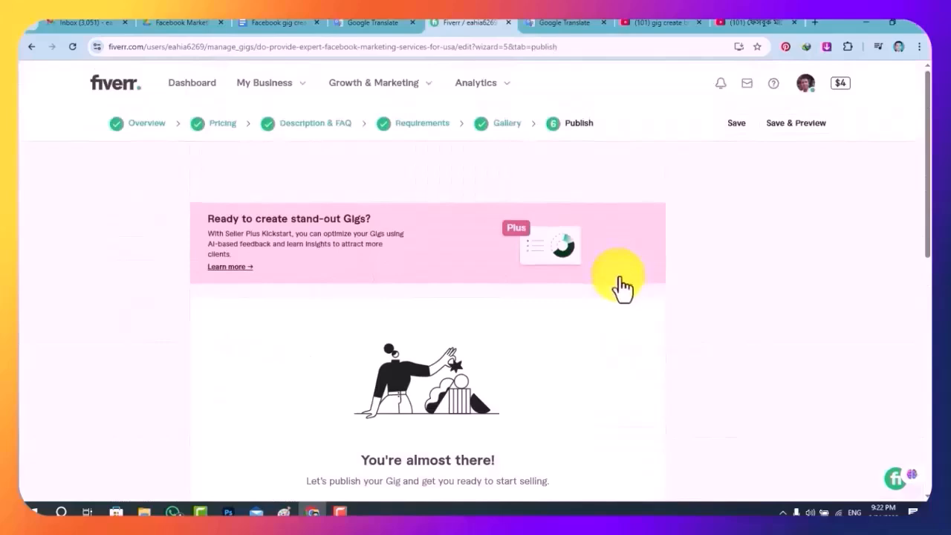
- Publish the completed Facebook marketing gig from the final Publish stage
scroll(578, 223, "down", 3)
scroll(579, 223, "down", 1)
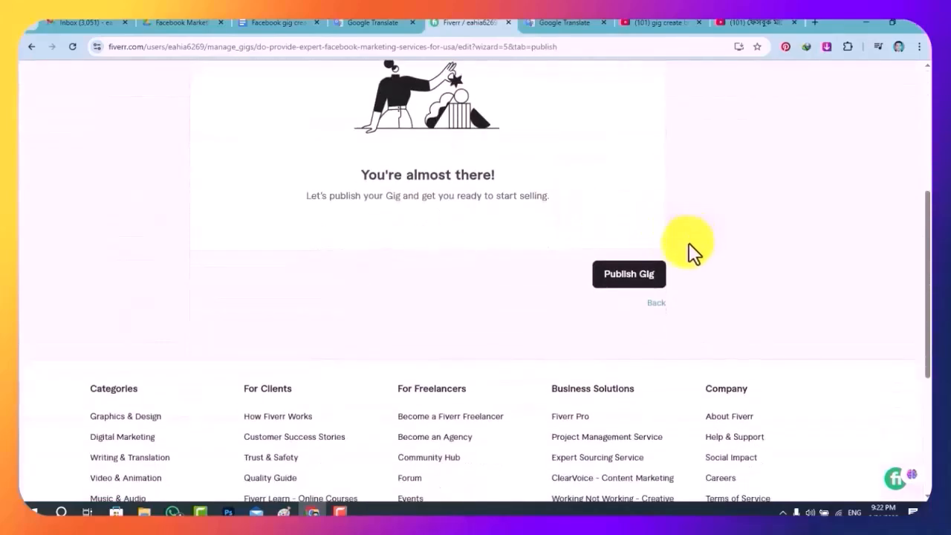
scroll(688, 249, "up", 3)
scroll(687, 249, "up", 1)
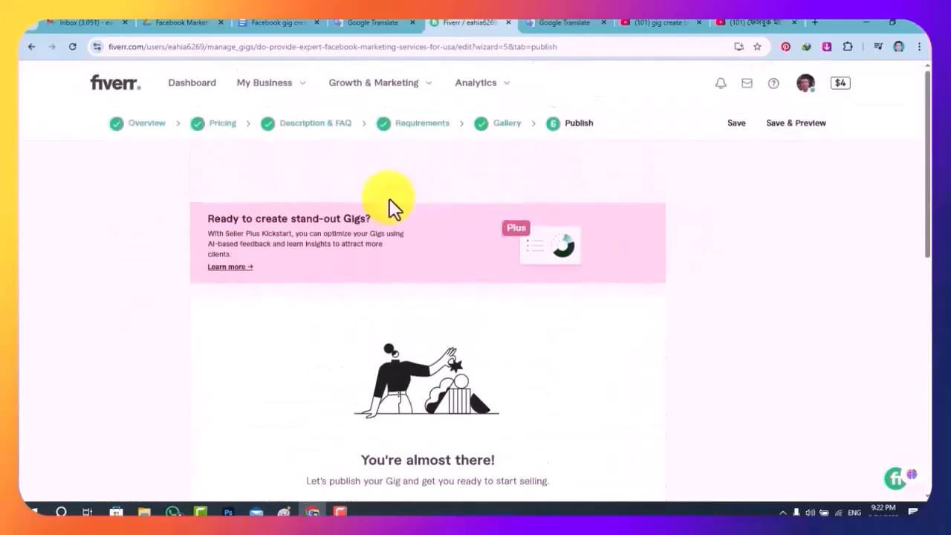
scroll(625, 304, "down", 2)
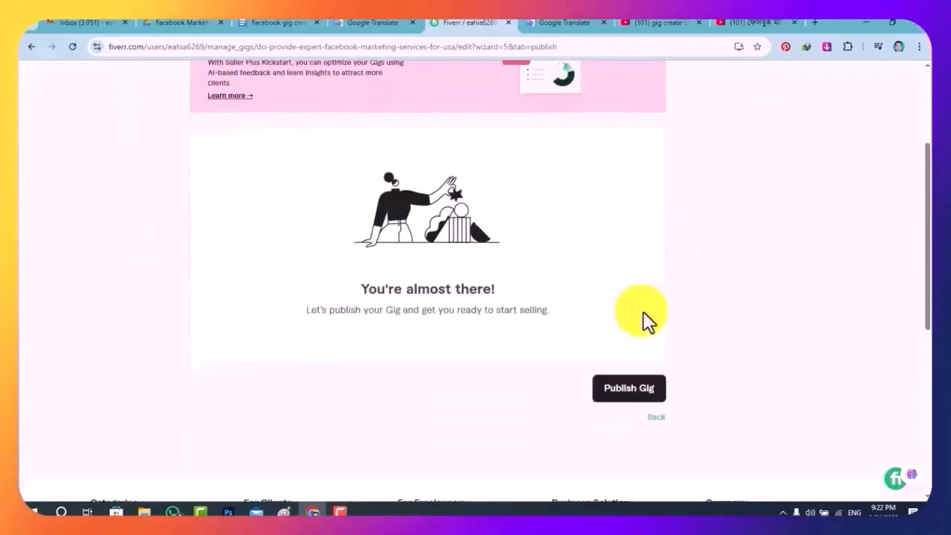
left_click(629, 391)
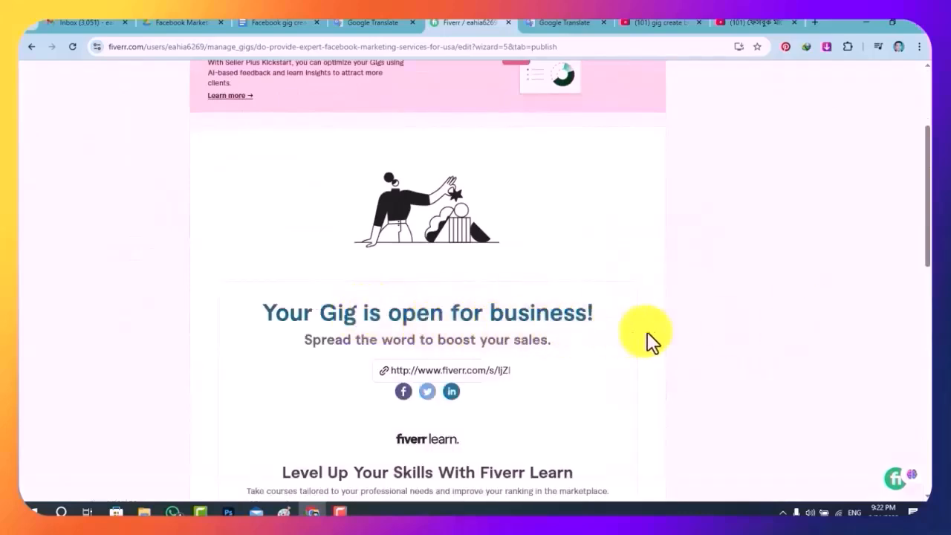
- Finish the gig wizard from the page shown after publishing, without sharing the gig or viewing any courses
scroll(699, 340, "down", 2)
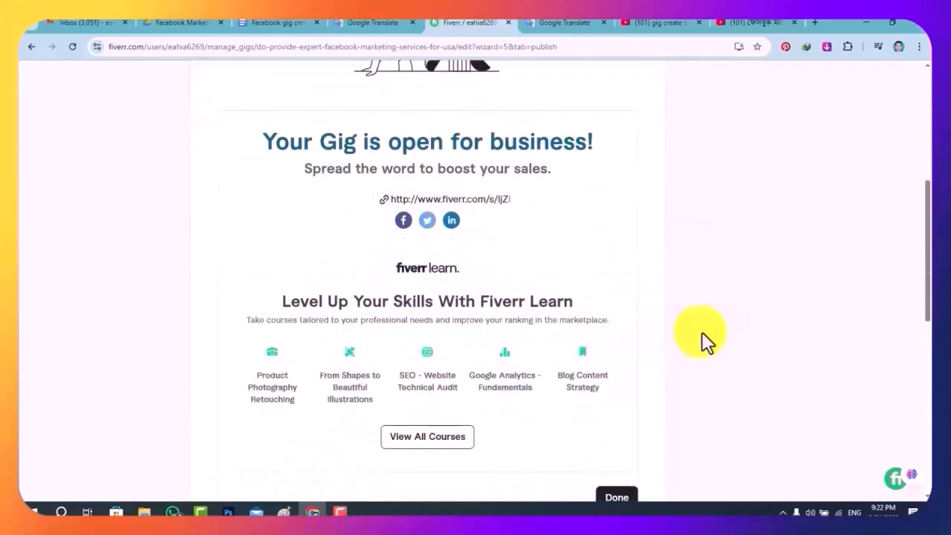
scroll(705, 341, "down", 2)
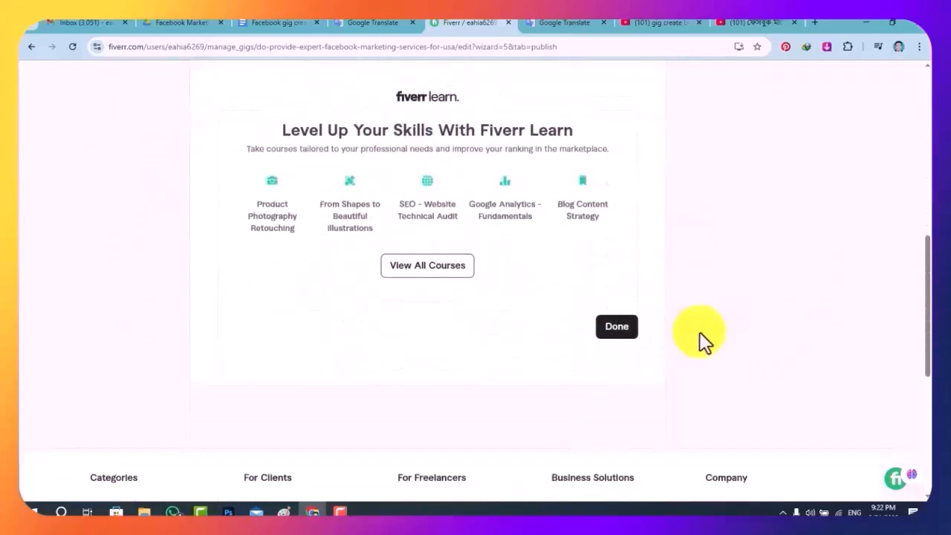
left_click(615, 335)
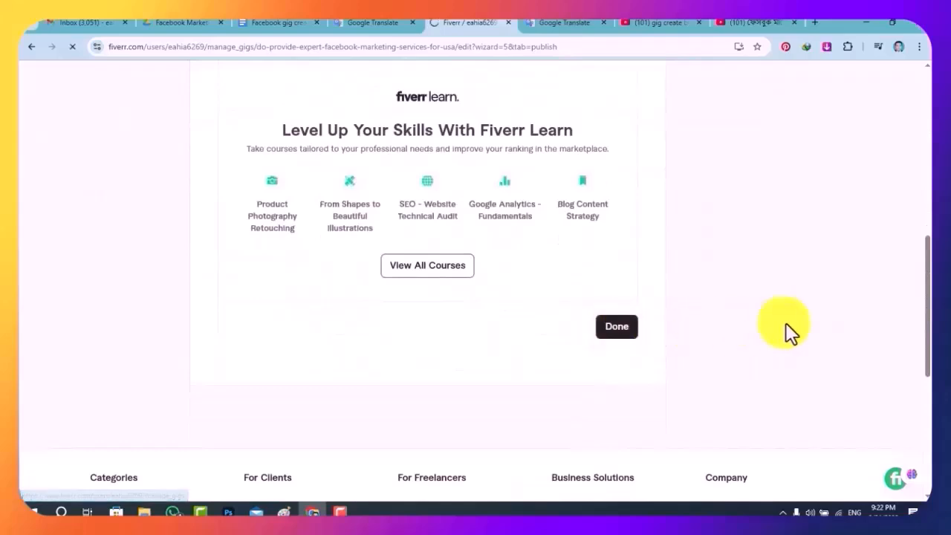